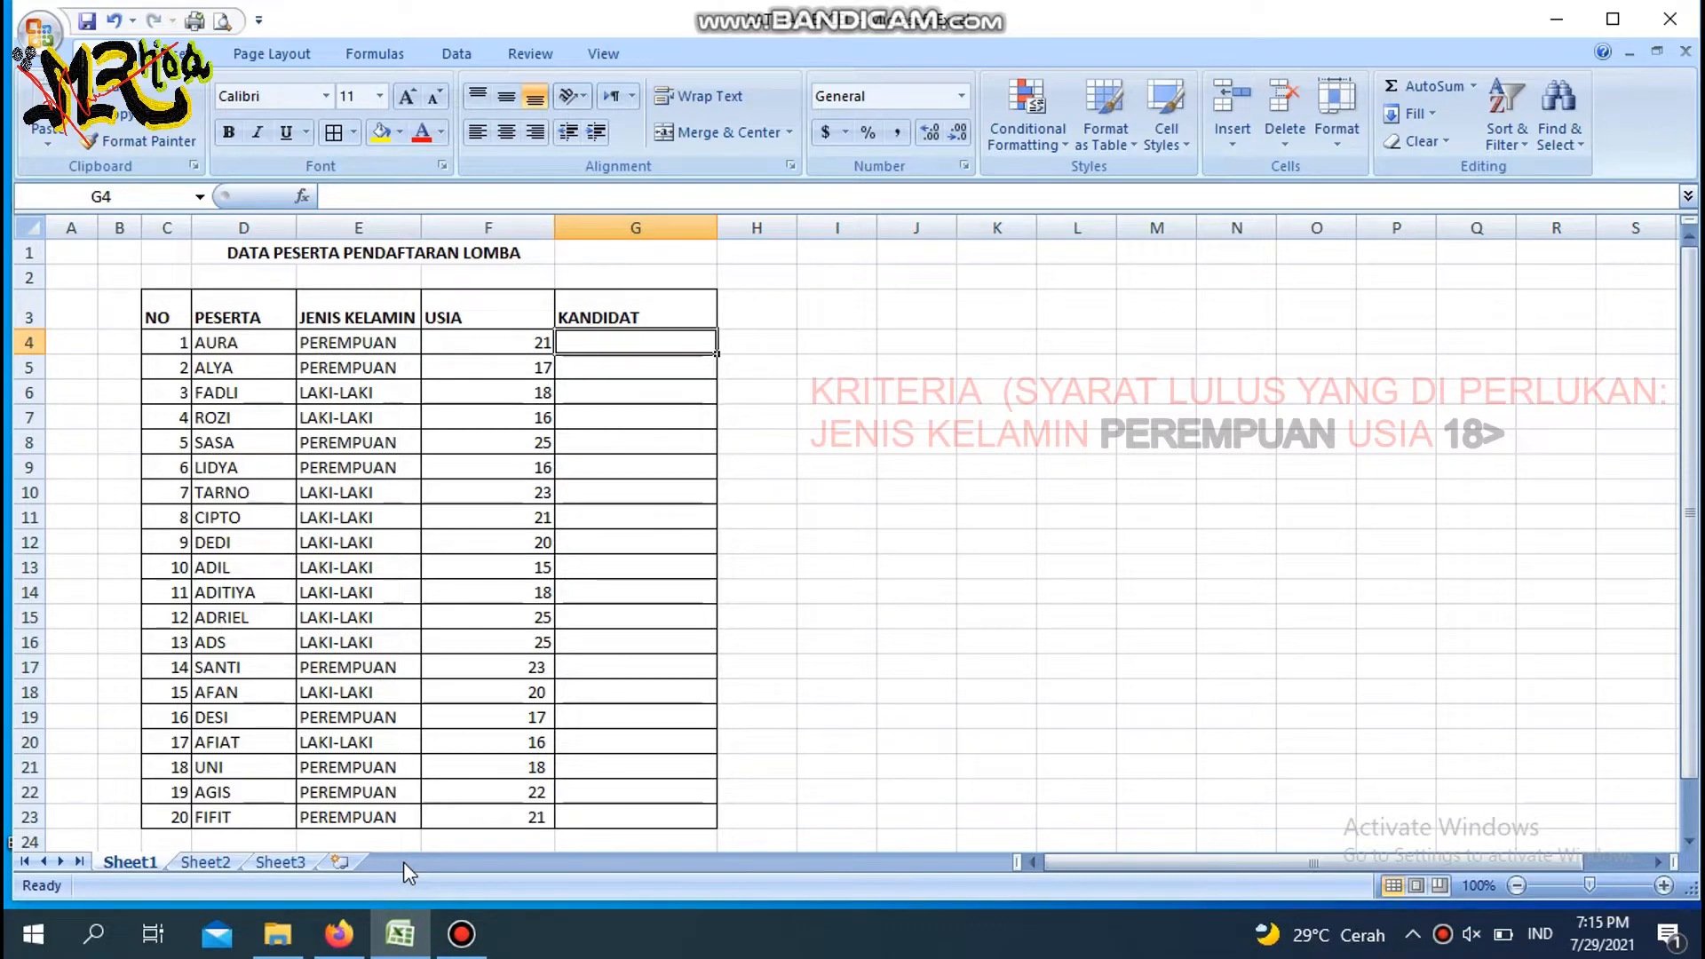
# - Begin an IF formula in G4 whose AND test requires E4="PEREMPUAN" and F4>17
pyautogui.write('=')
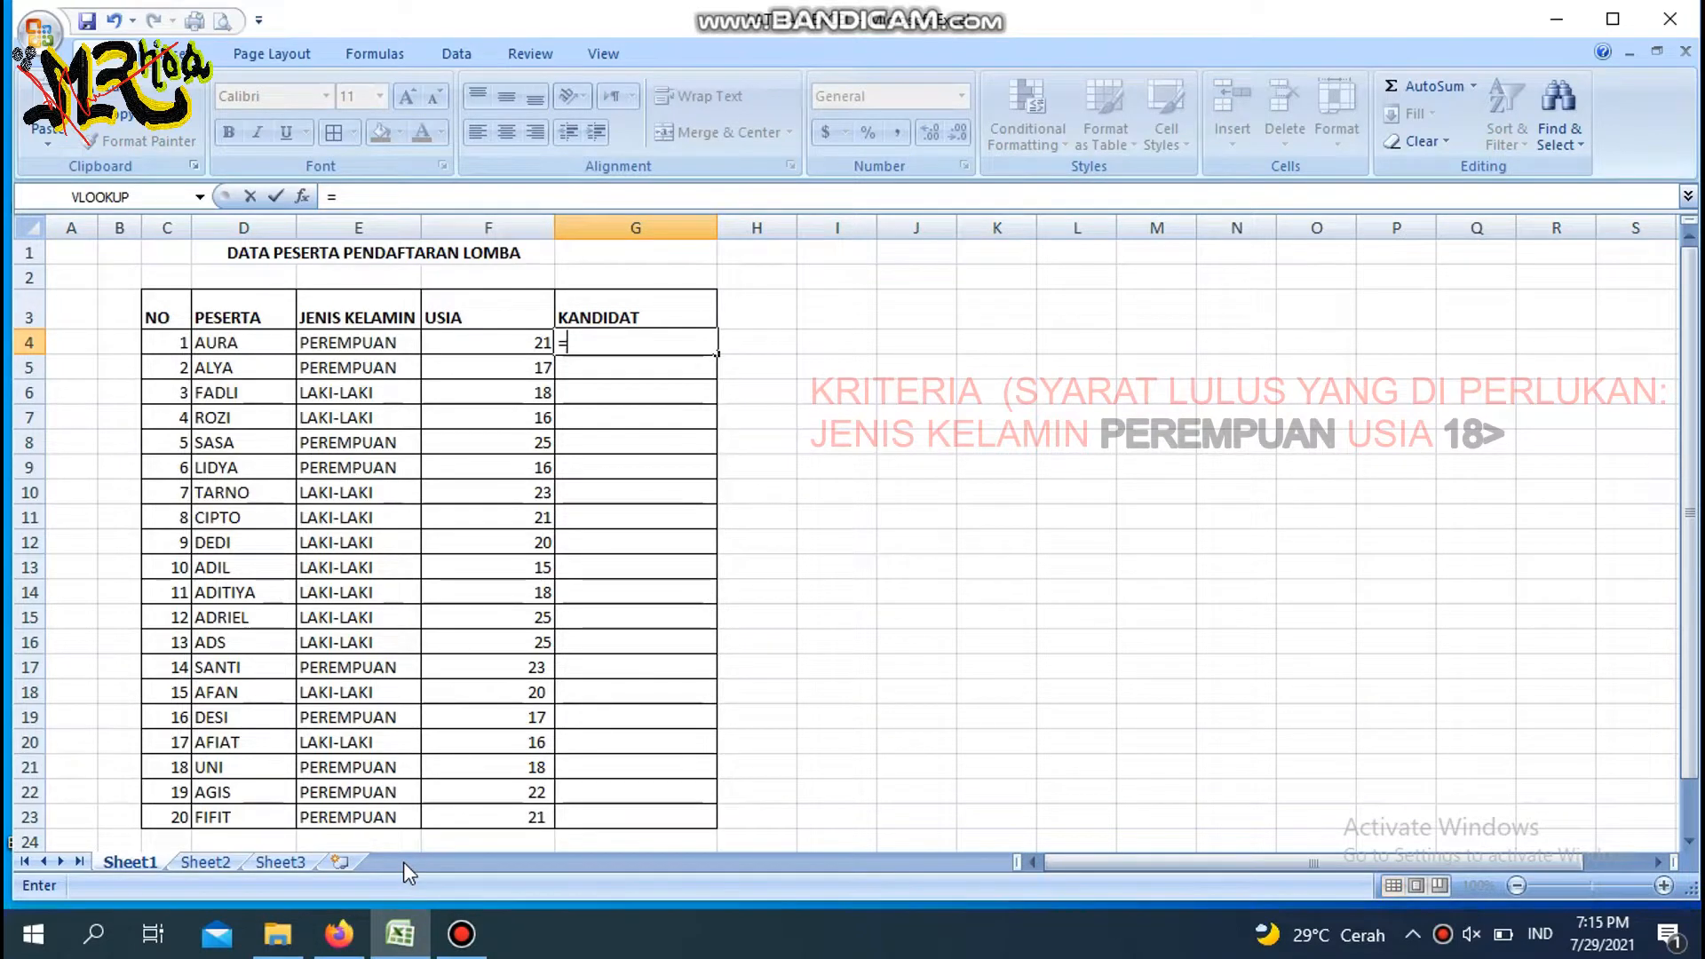
pyautogui.write('IF')
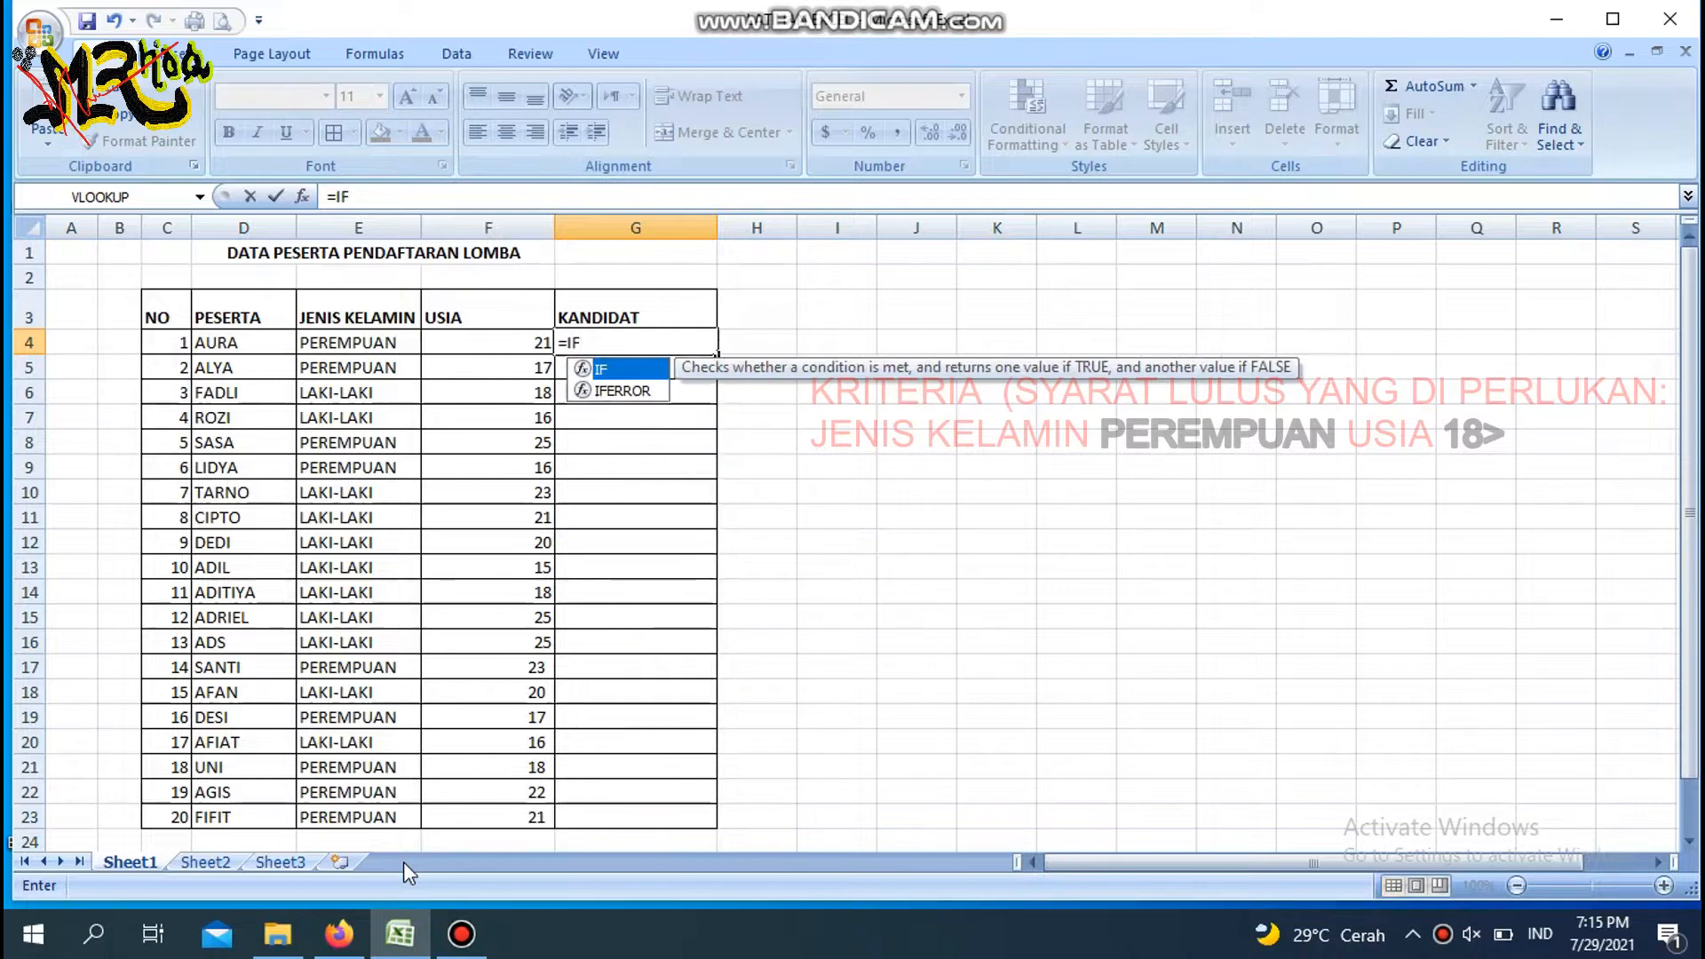
pyautogui.write('(')
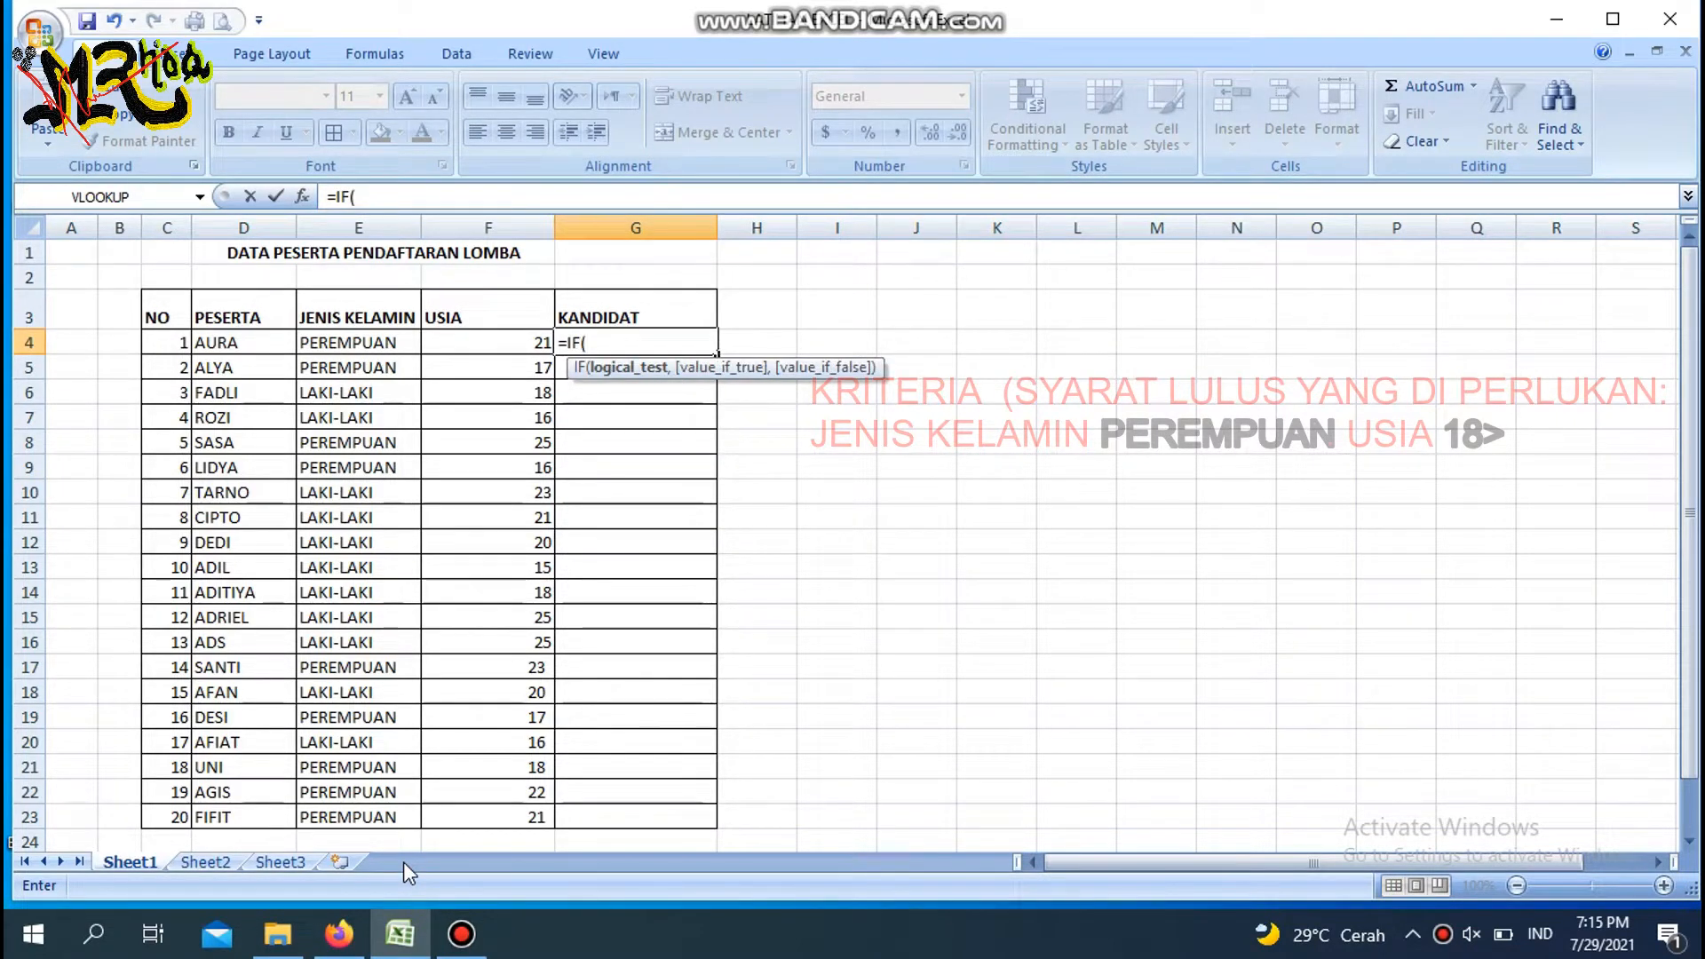
pyautogui.write('AN')
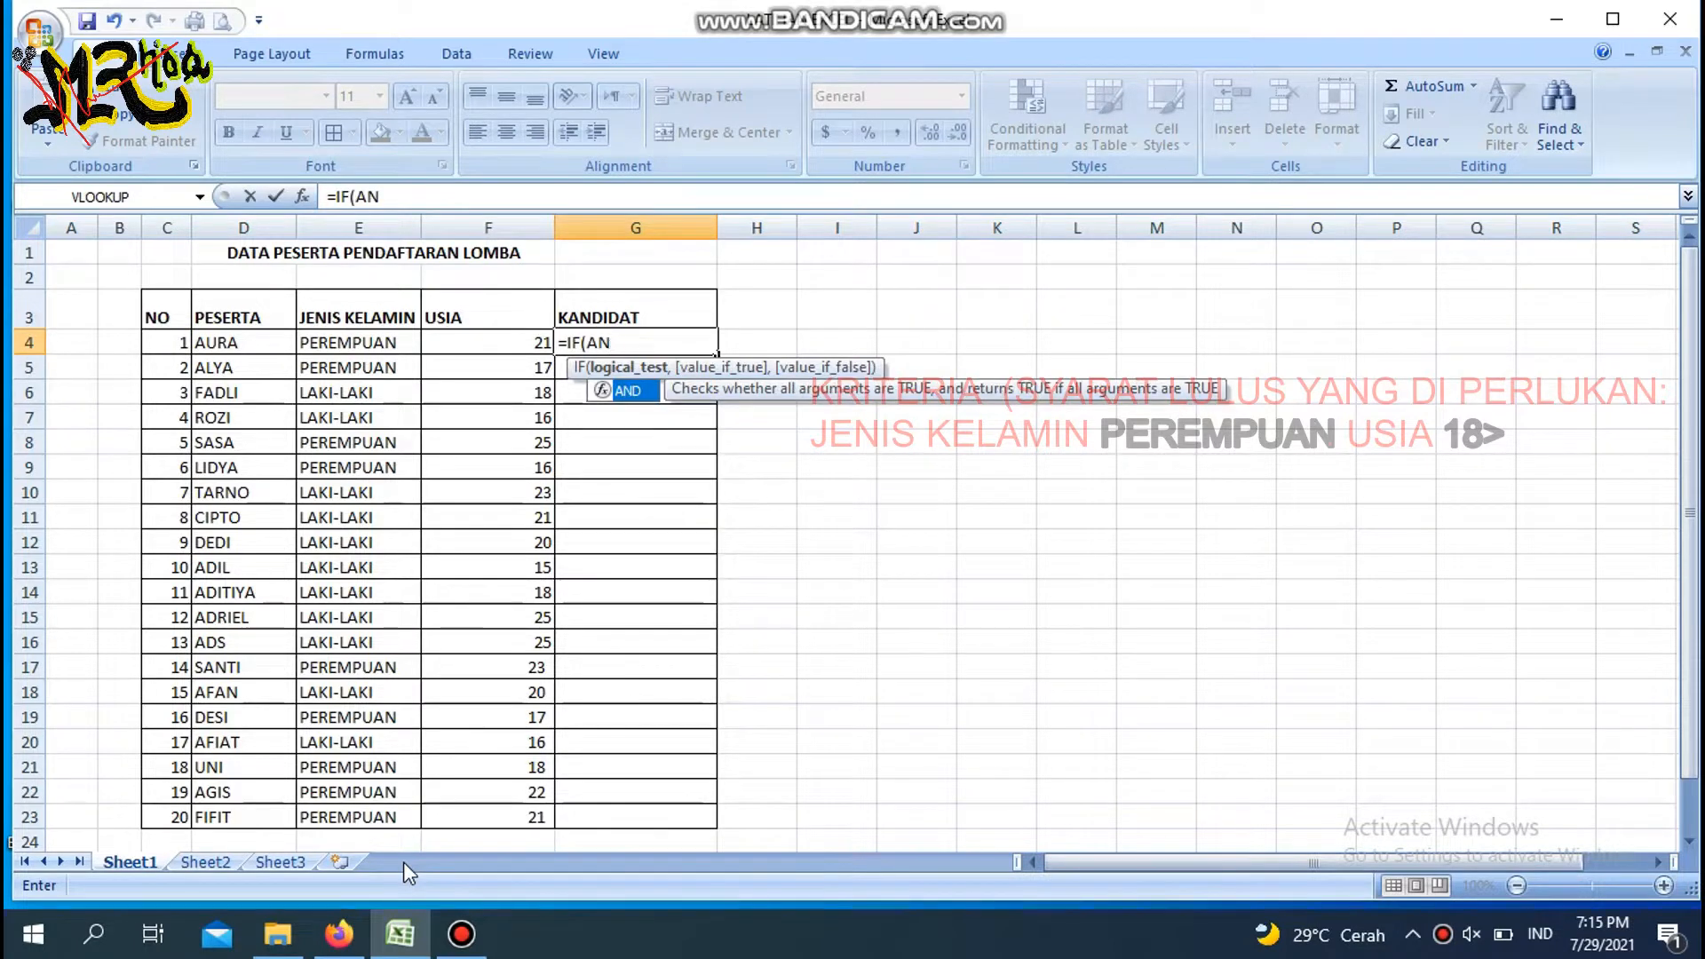
pyautogui.write('D(')
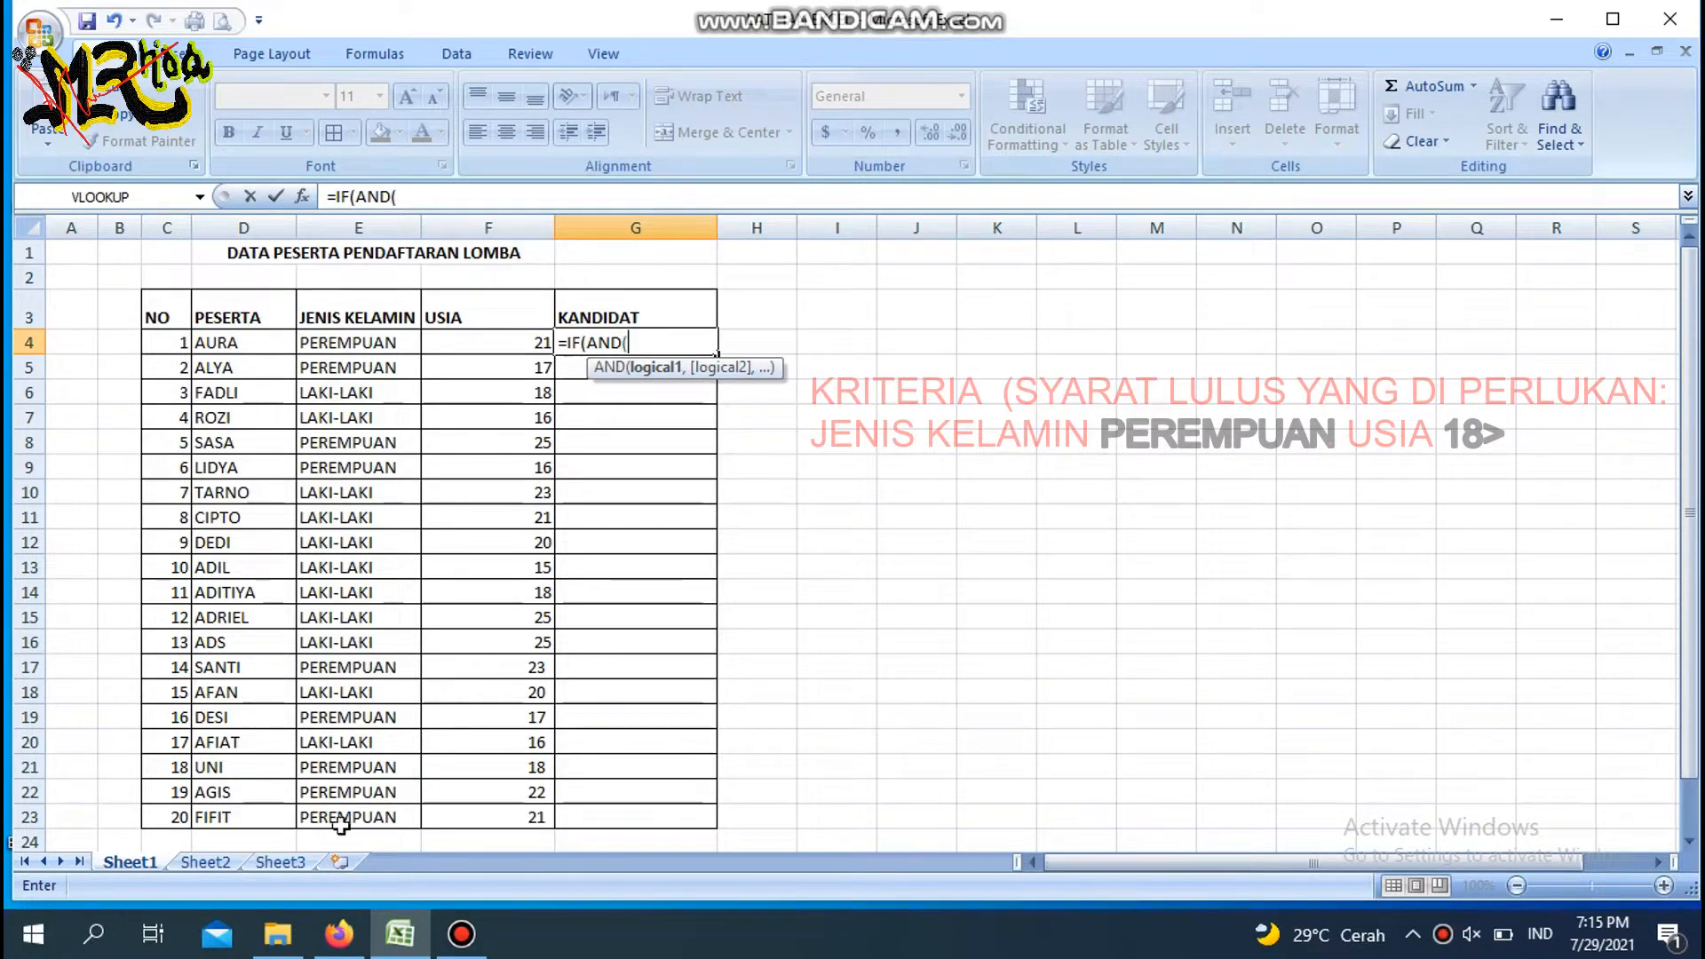
pyautogui.click(330, 345)
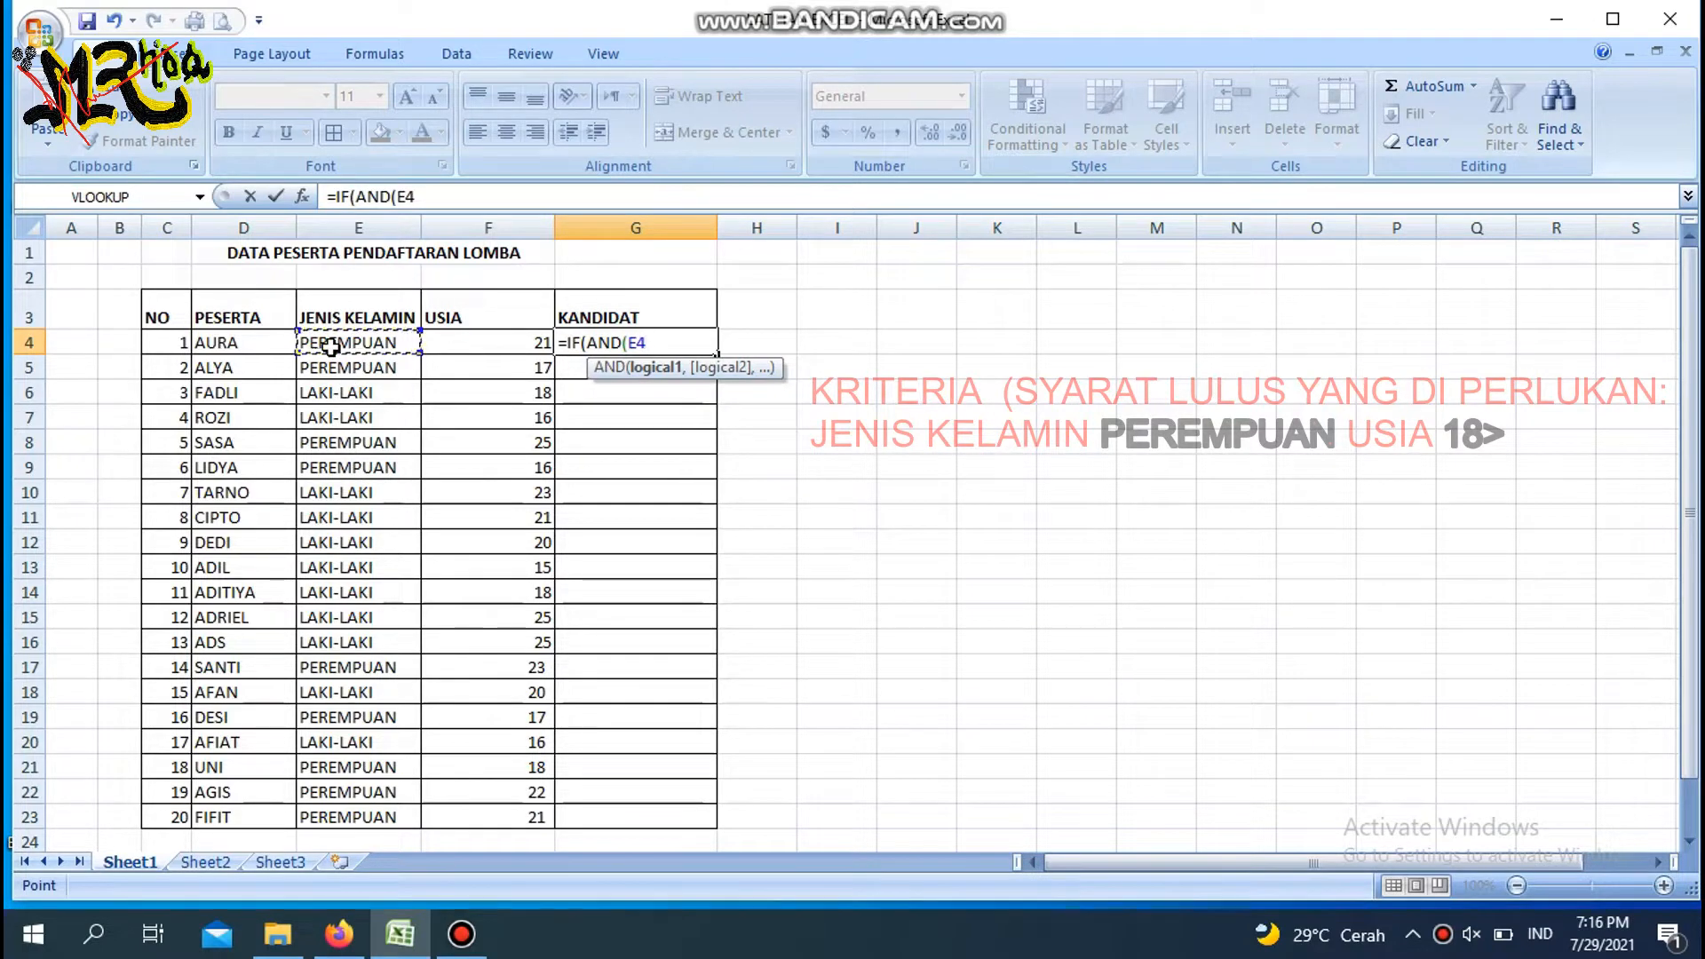
pyautogui.write('="PERE')
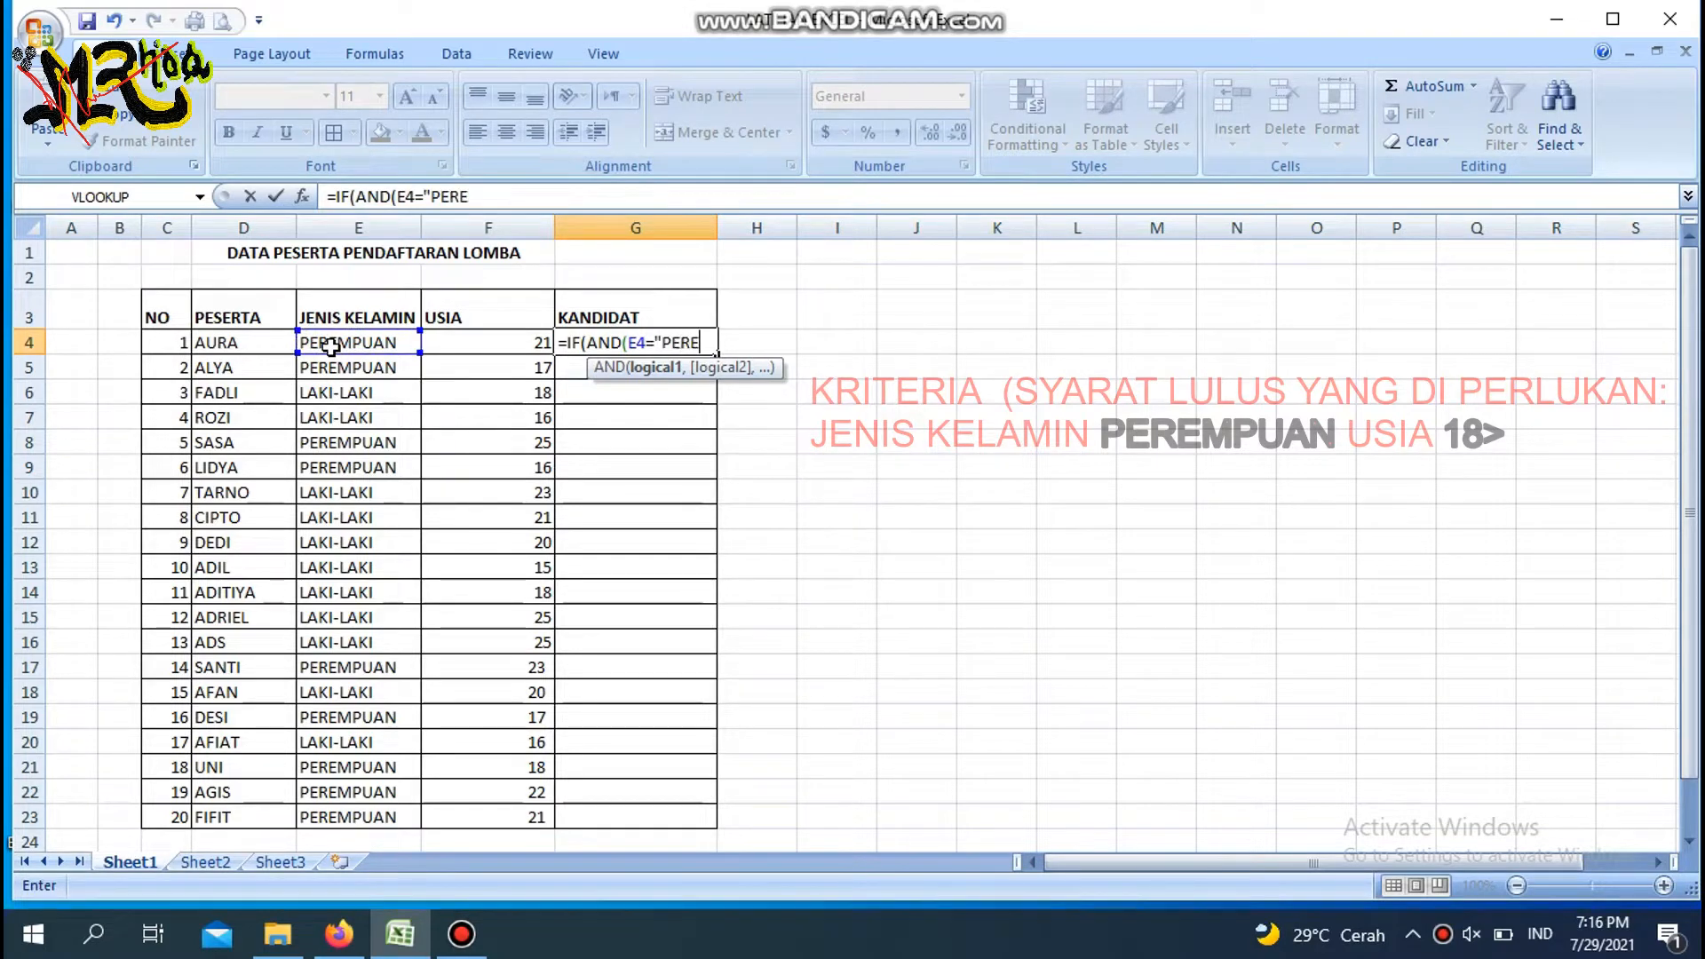
pyautogui.write('MPUAN')
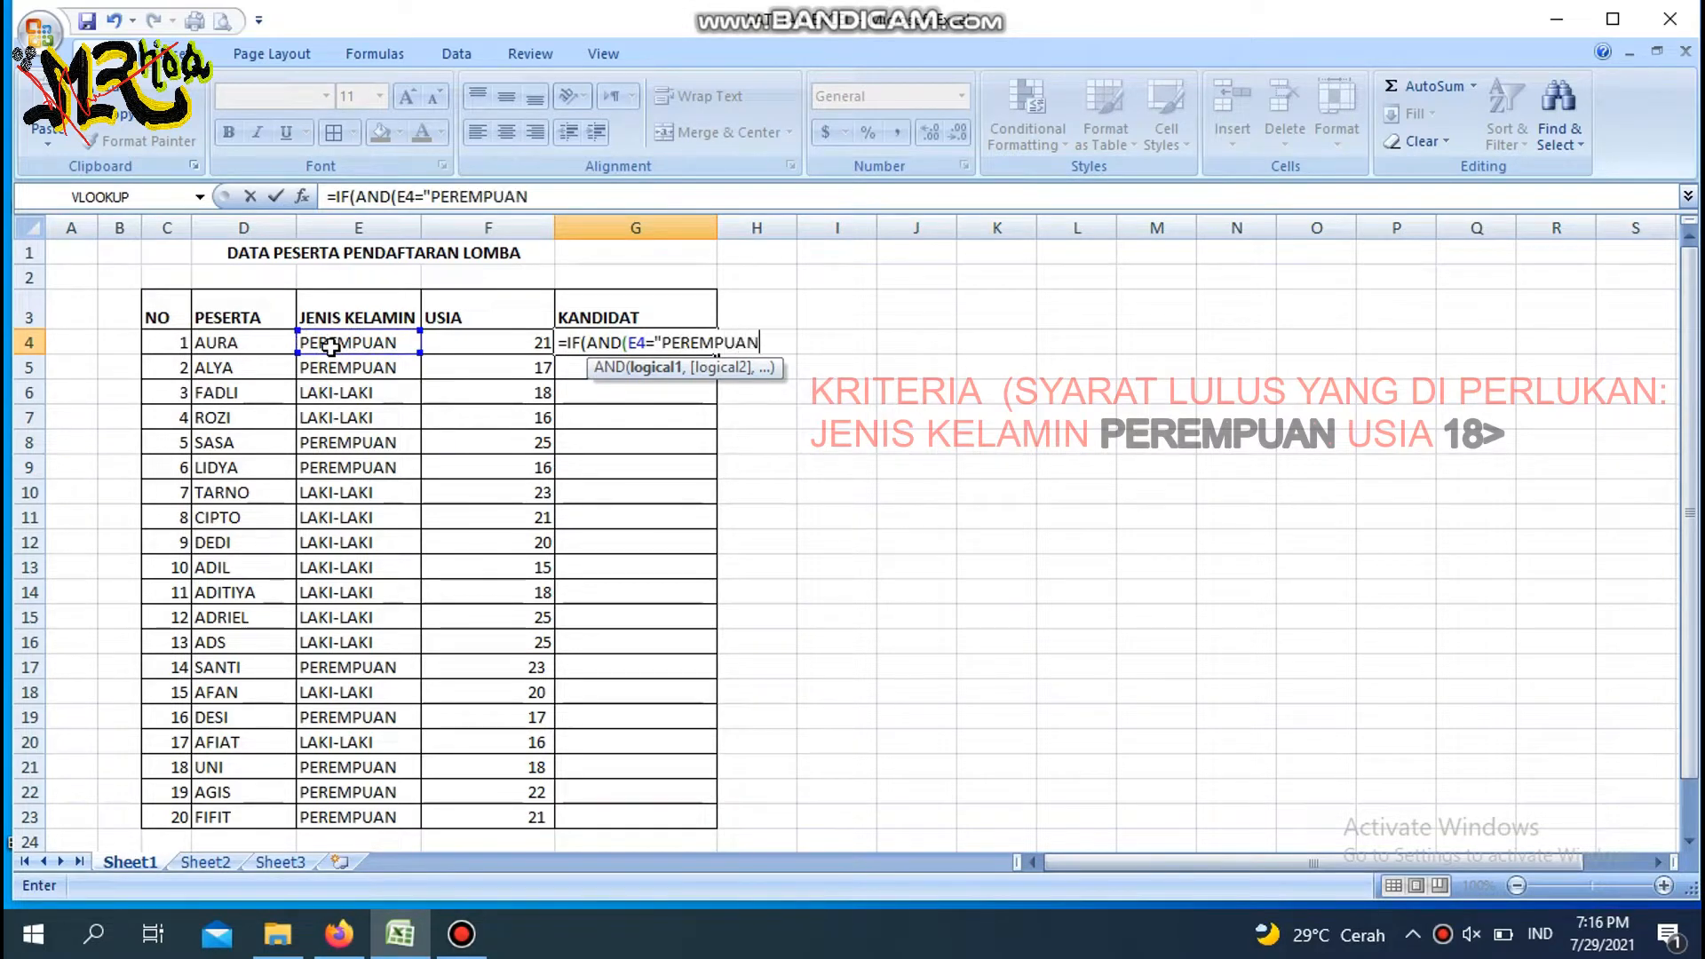
pyautogui.write('",')
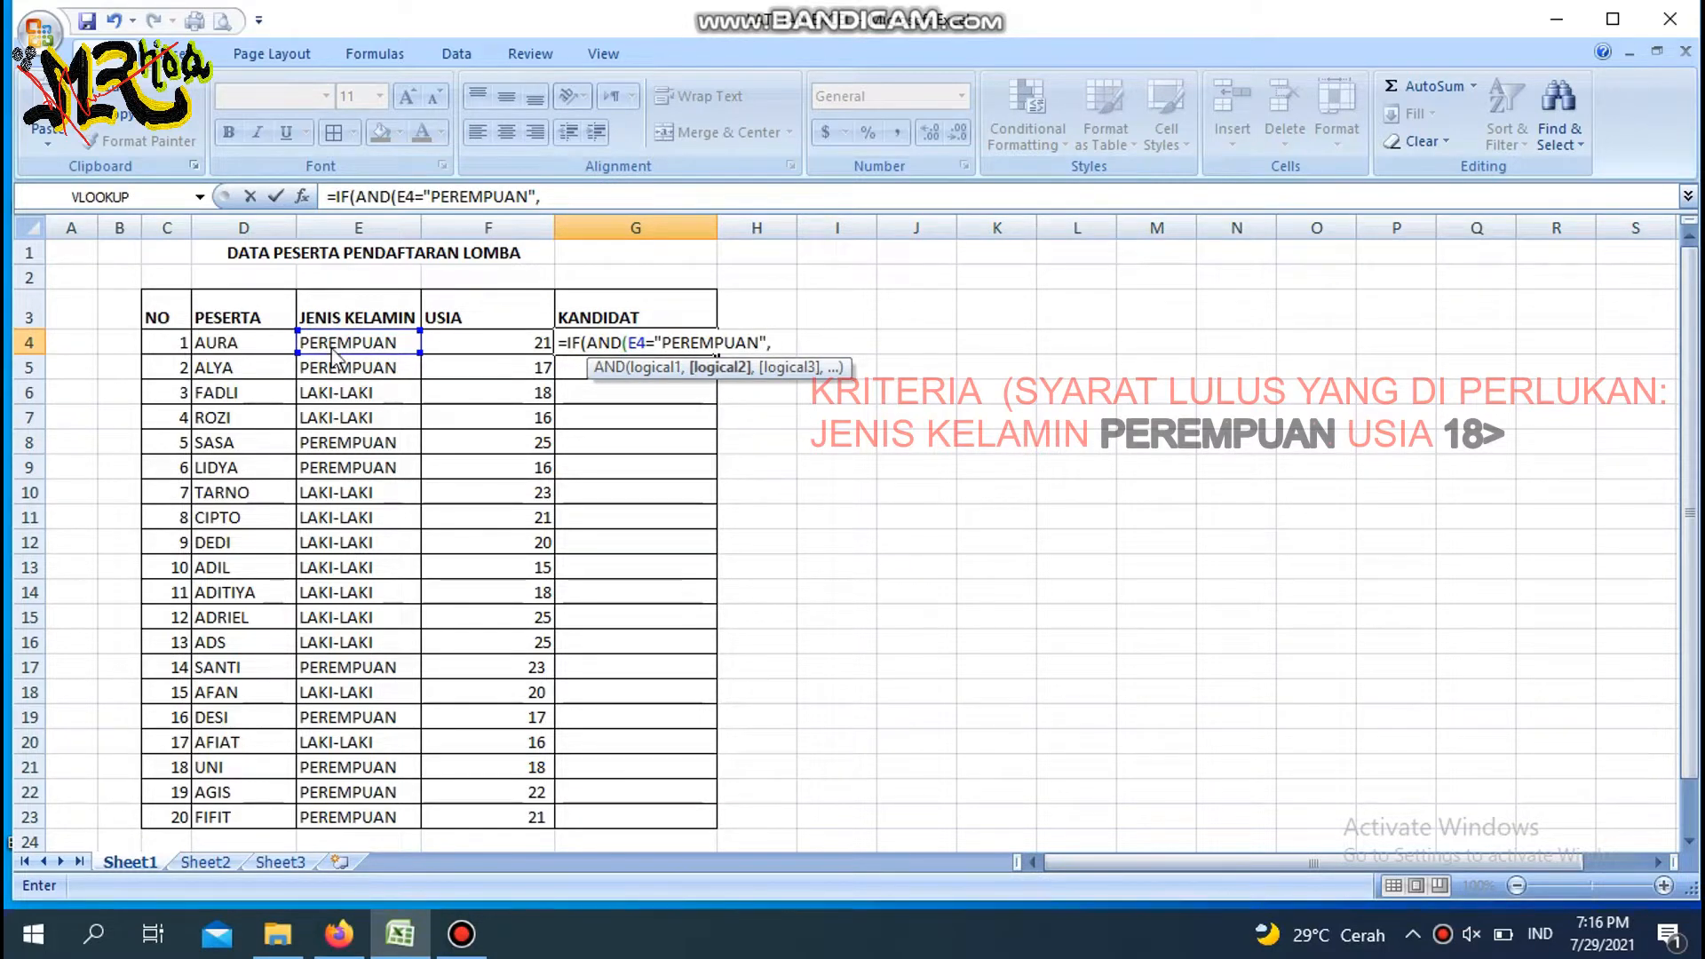
pyautogui.click(518, 343)
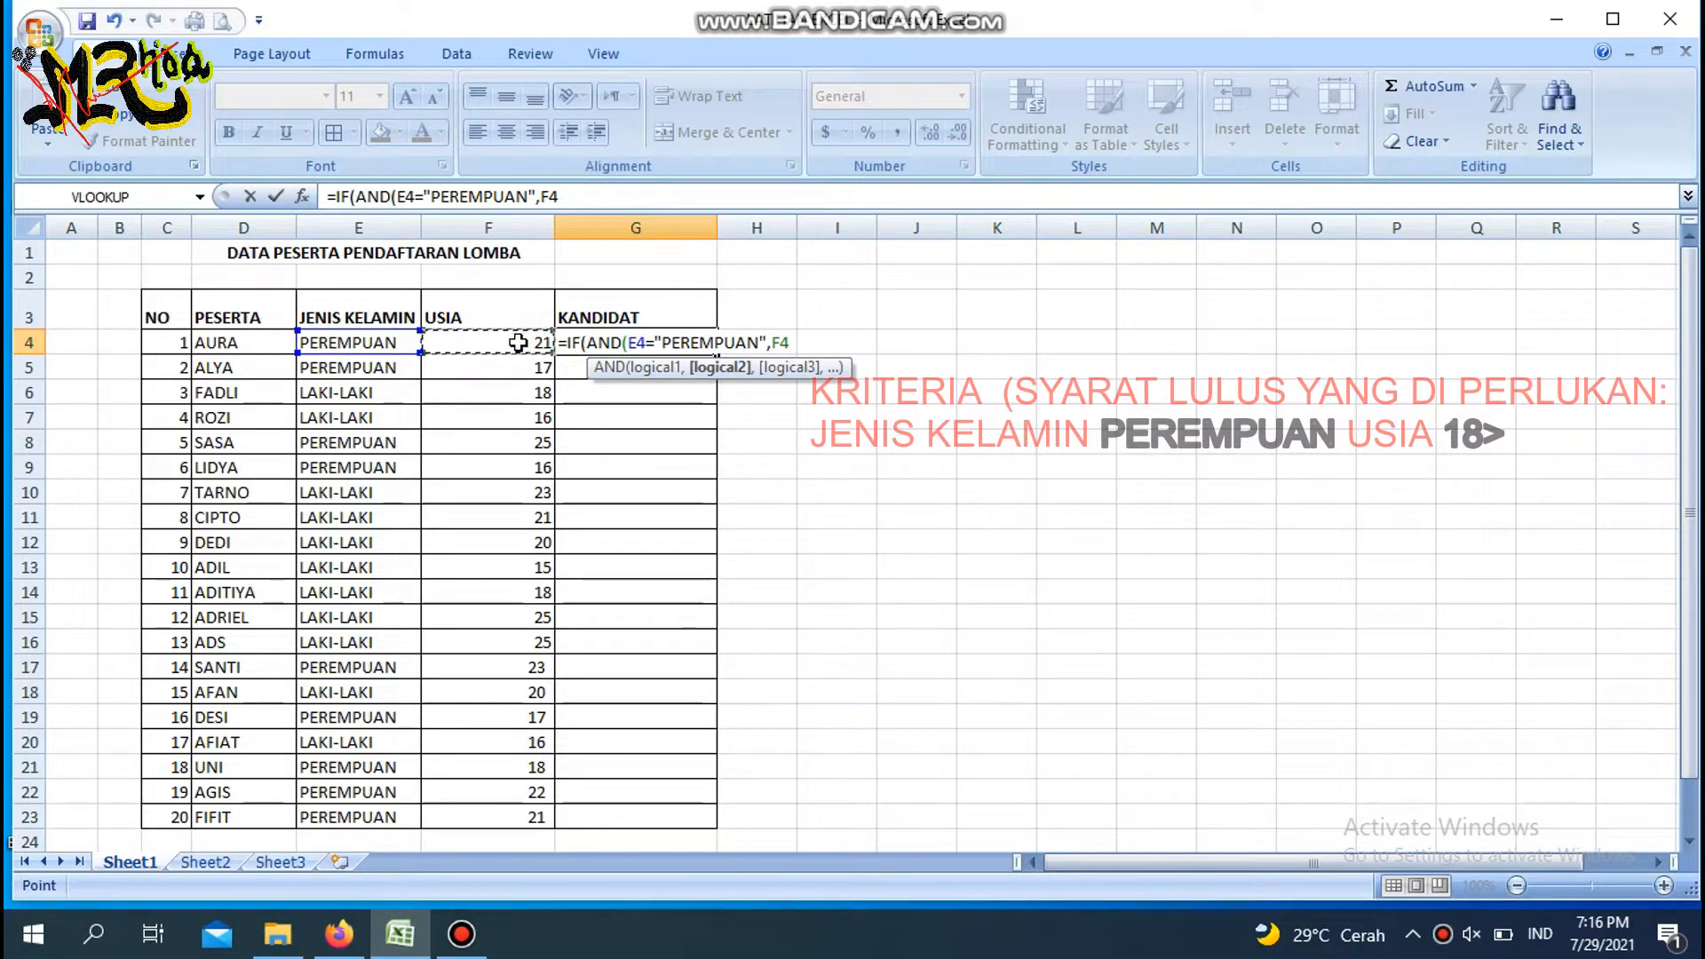
pyautogui.write('>17)')
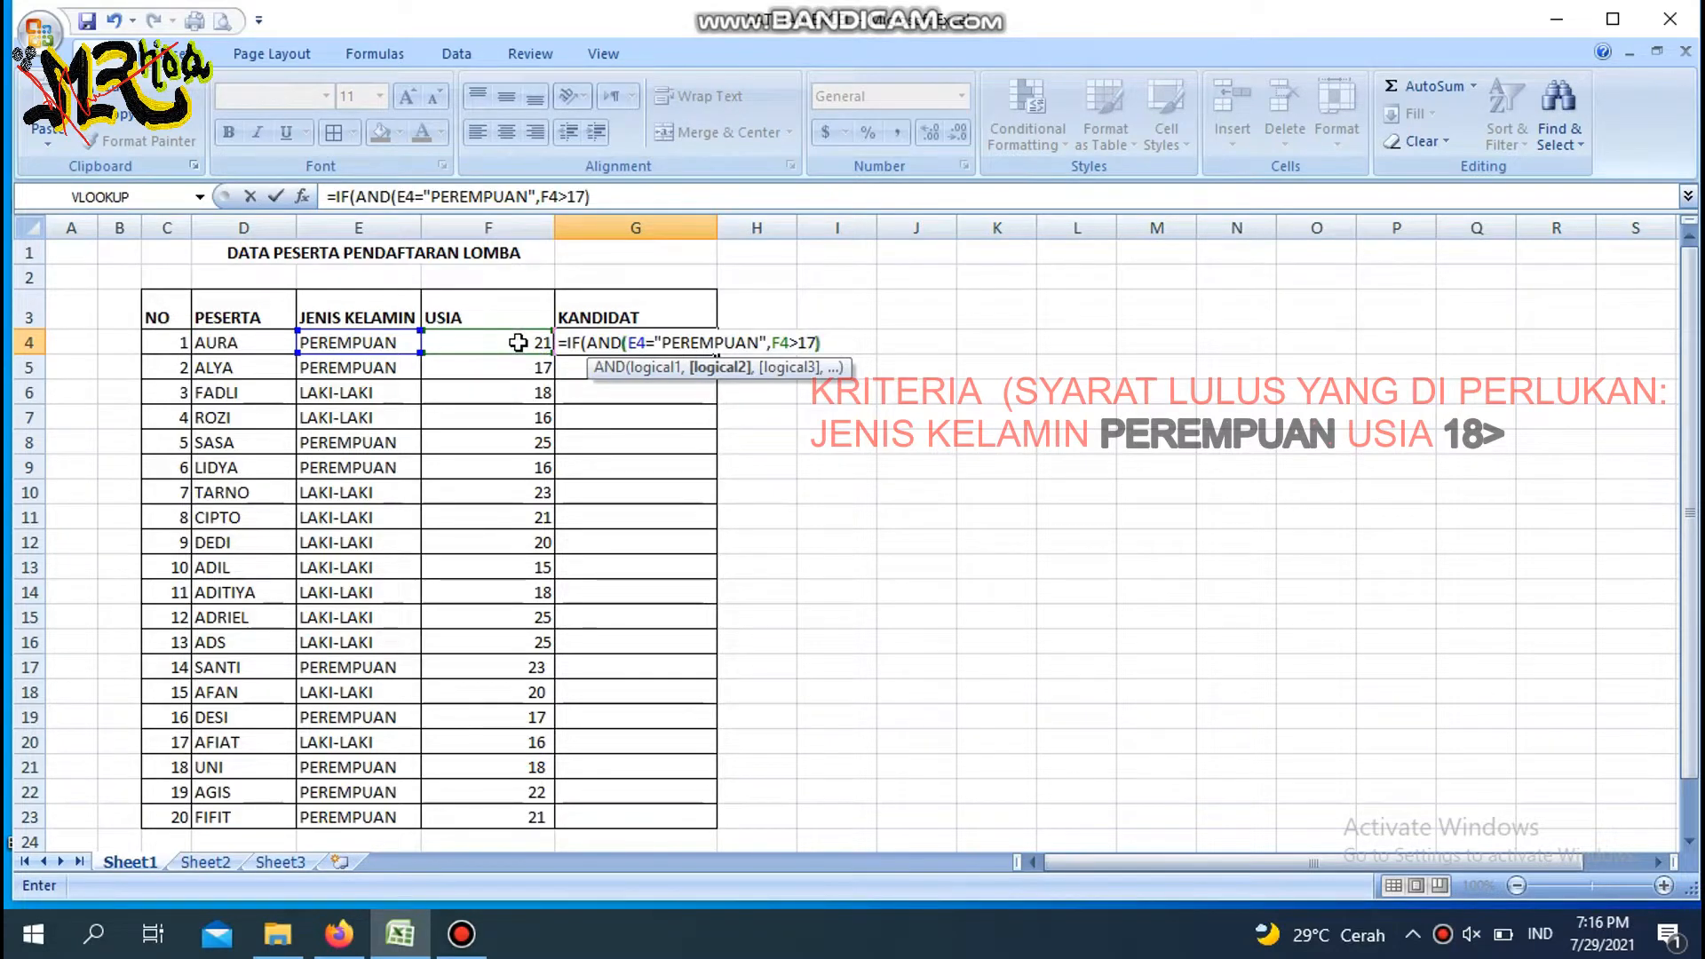
# - Complete the G4 formula to return "LULUS" when true and "TIDAK LULUS" when false, and enter it
pyautogui.write(',')
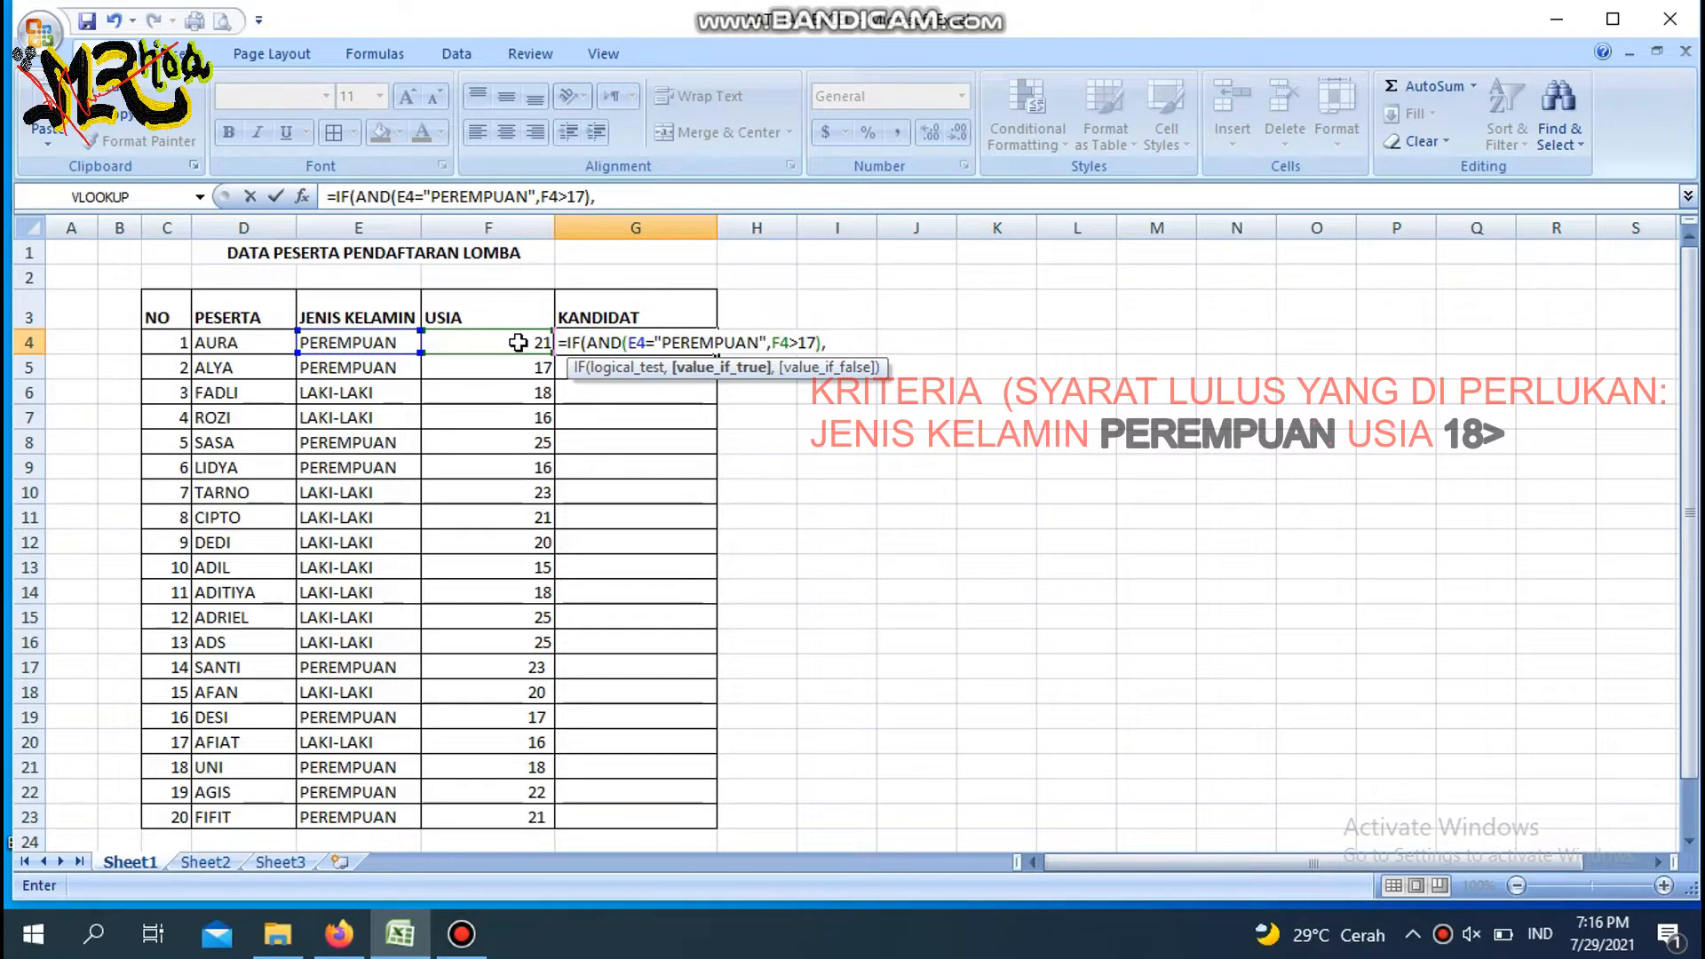
pyautogui.write('"LULUS\'')
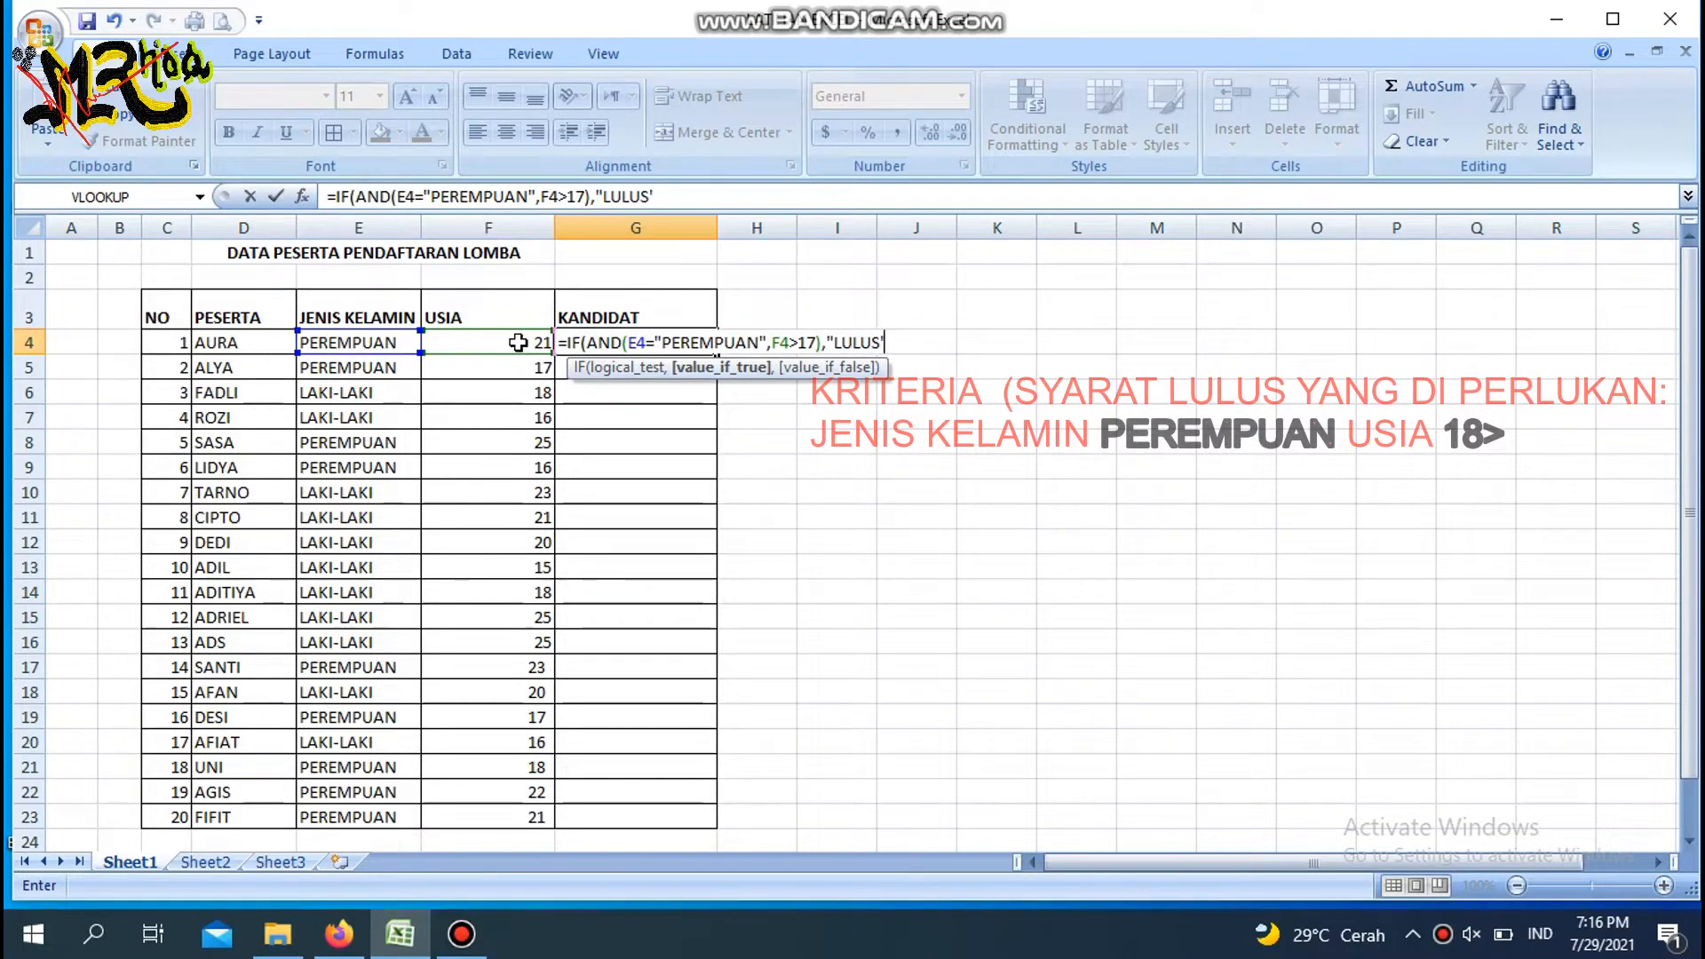
pyautogui.write('",')
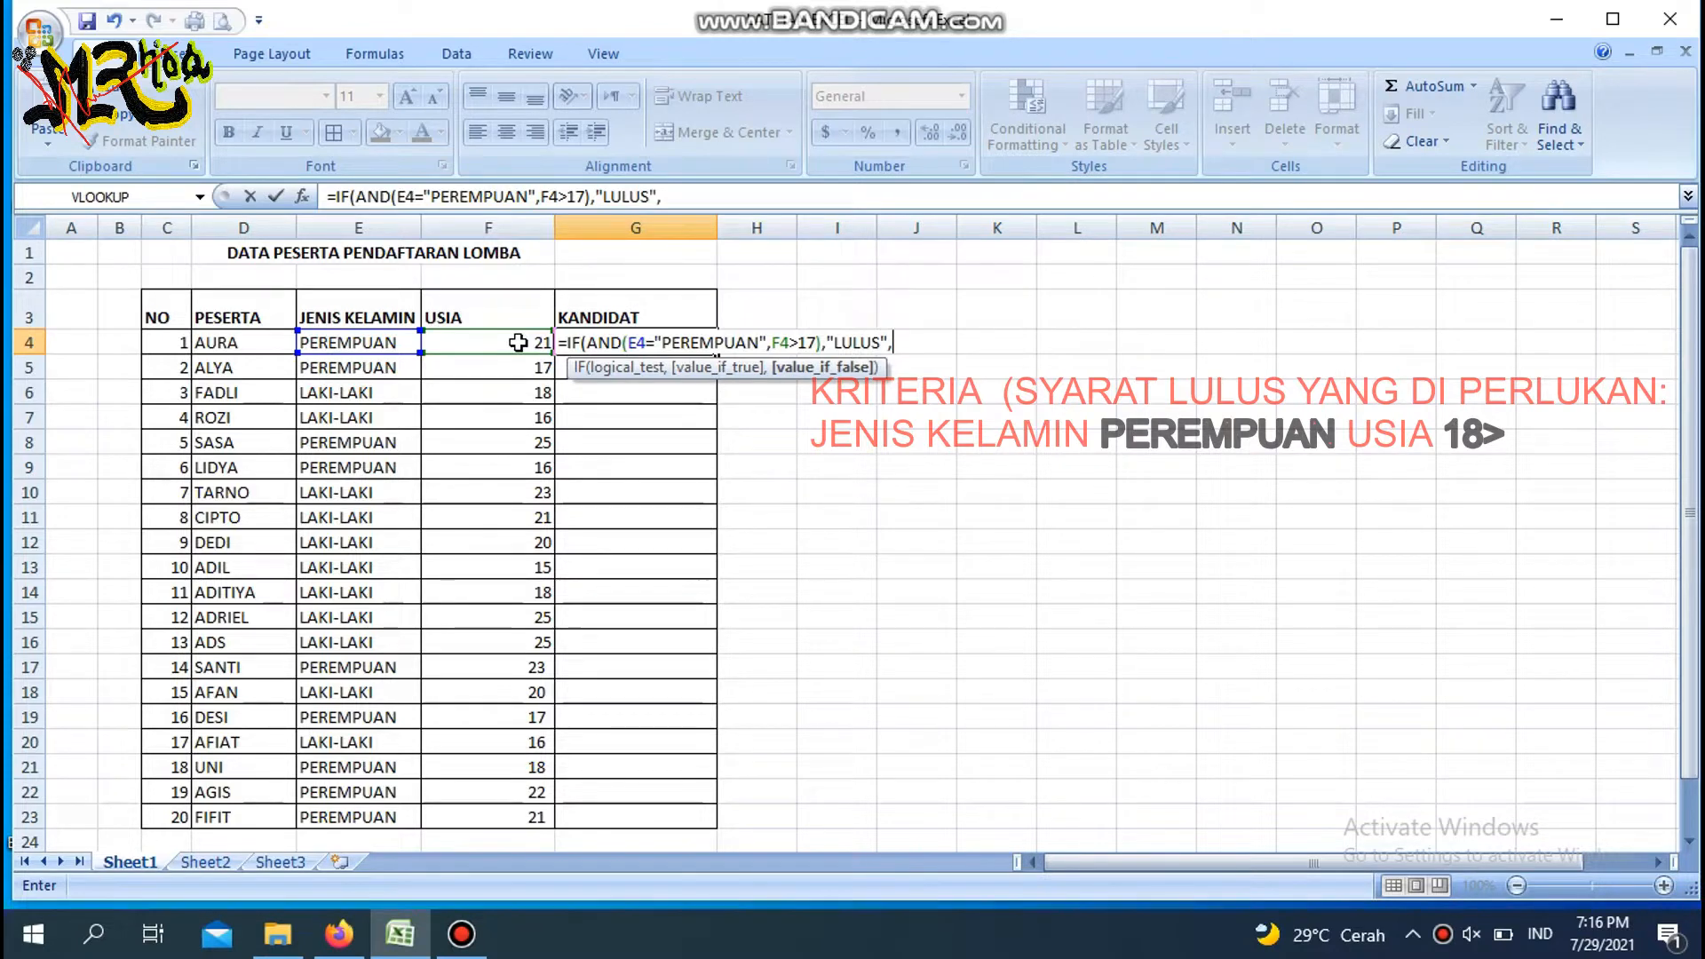
pyautogui.write('"TIDAK LUL')
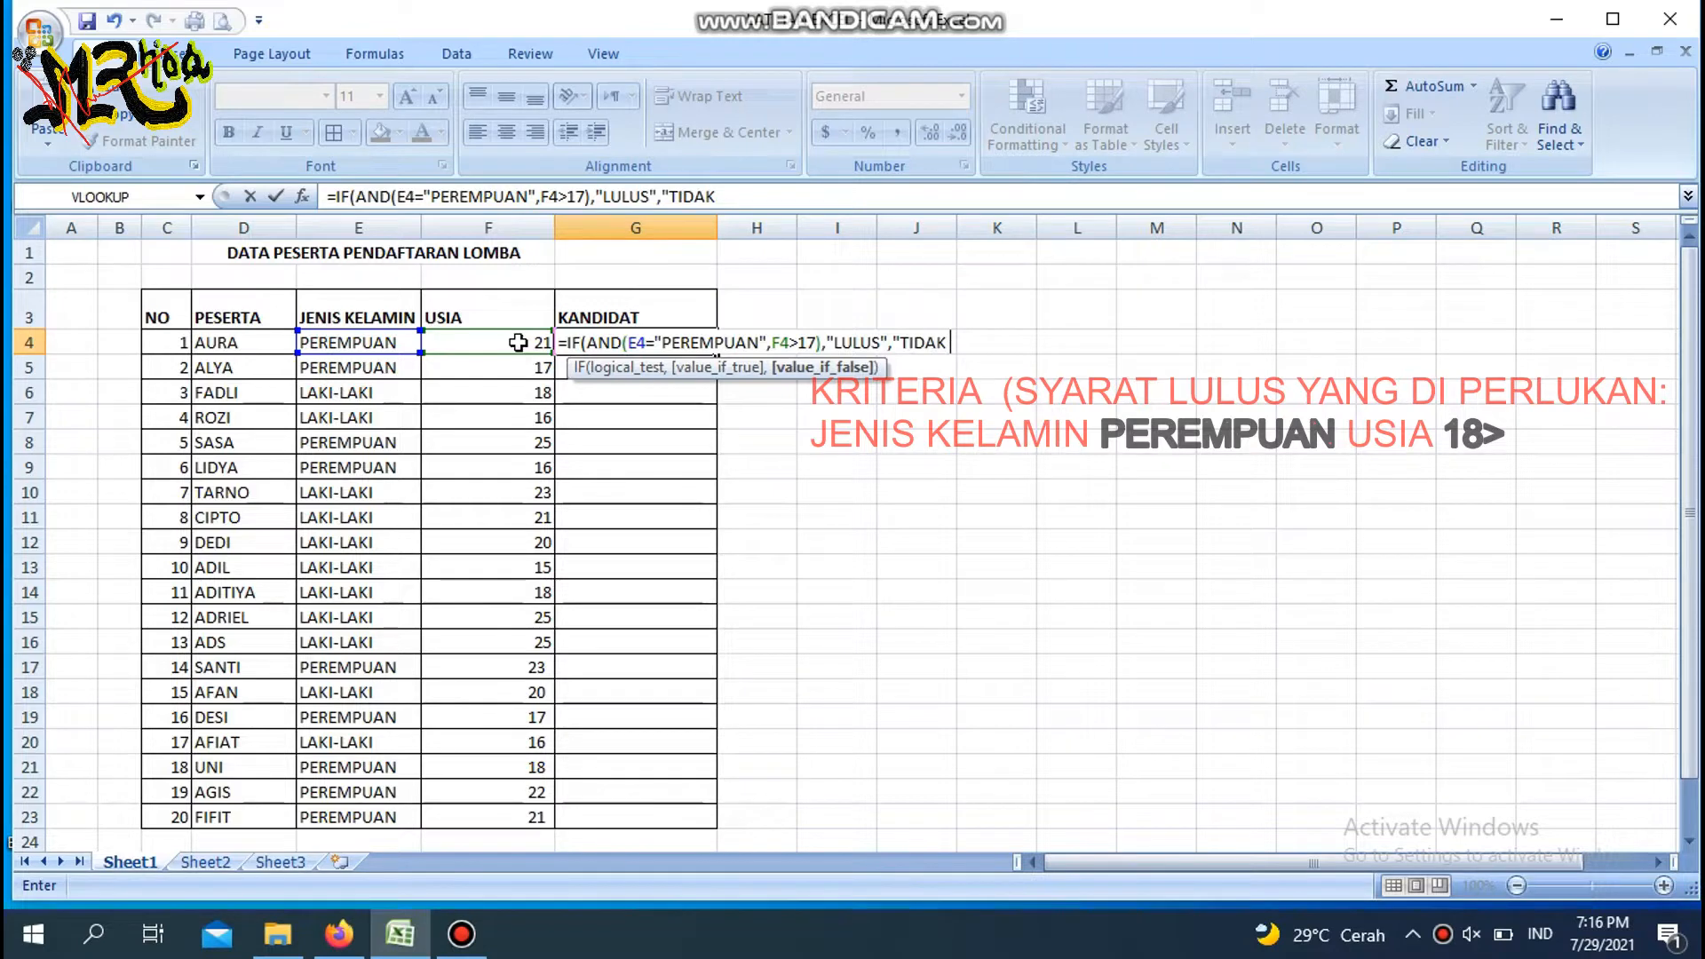
pyautogui.write('US")')
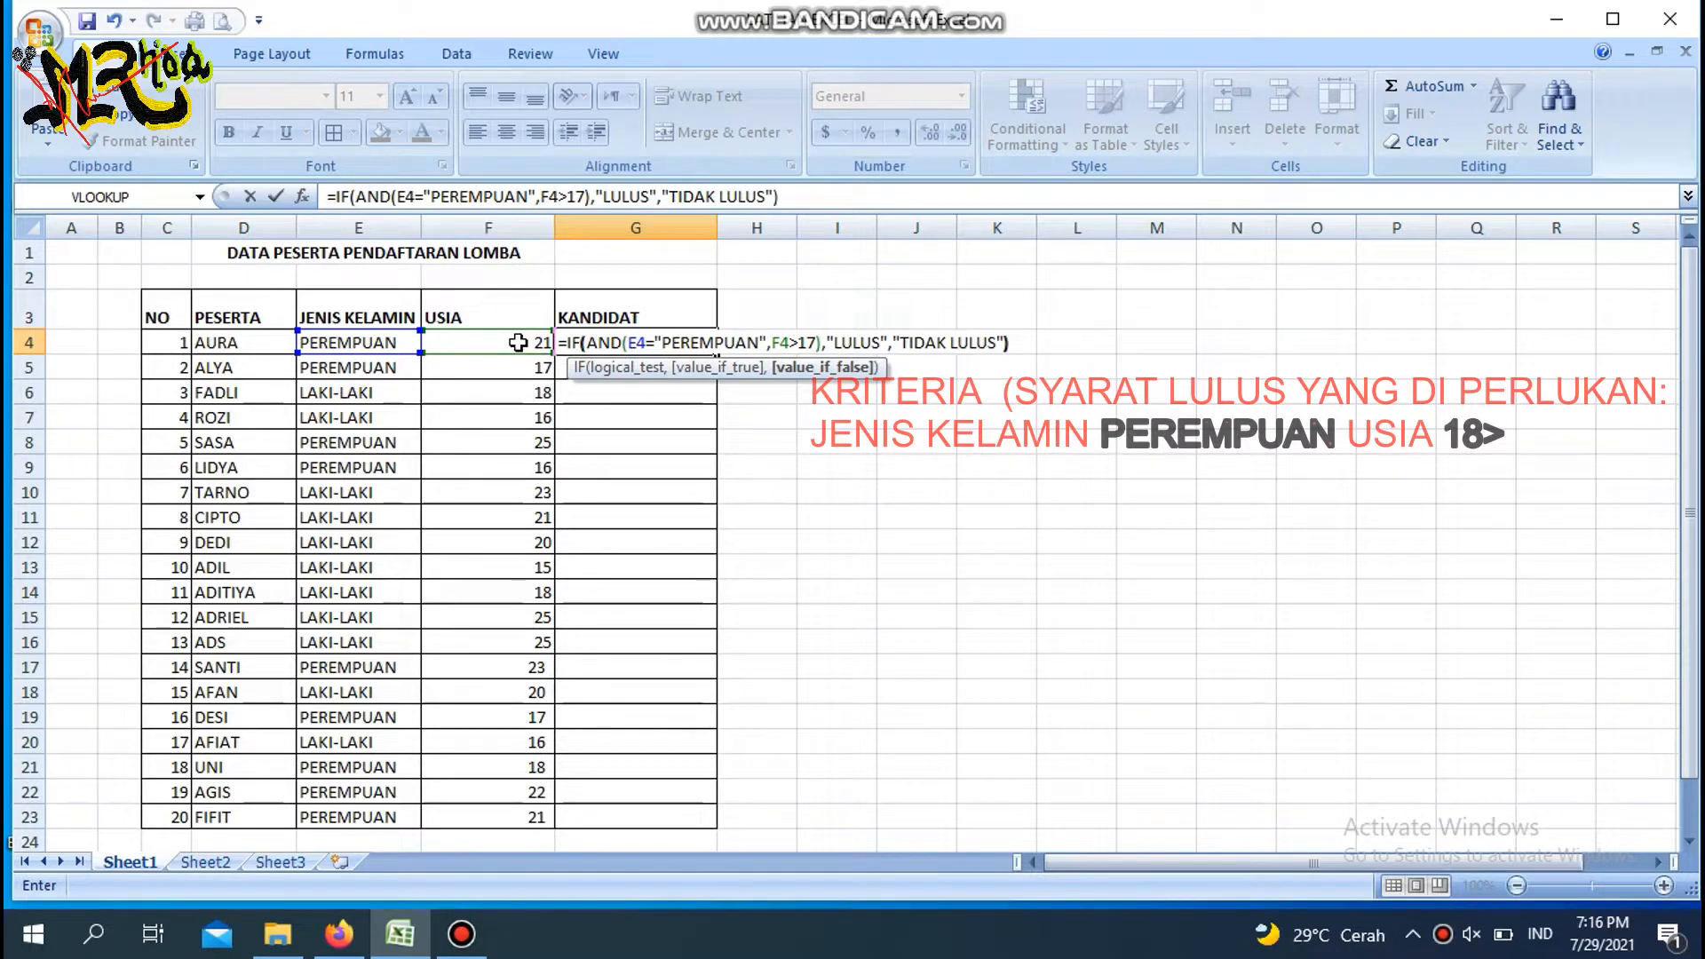
pyautogui.press('Return')
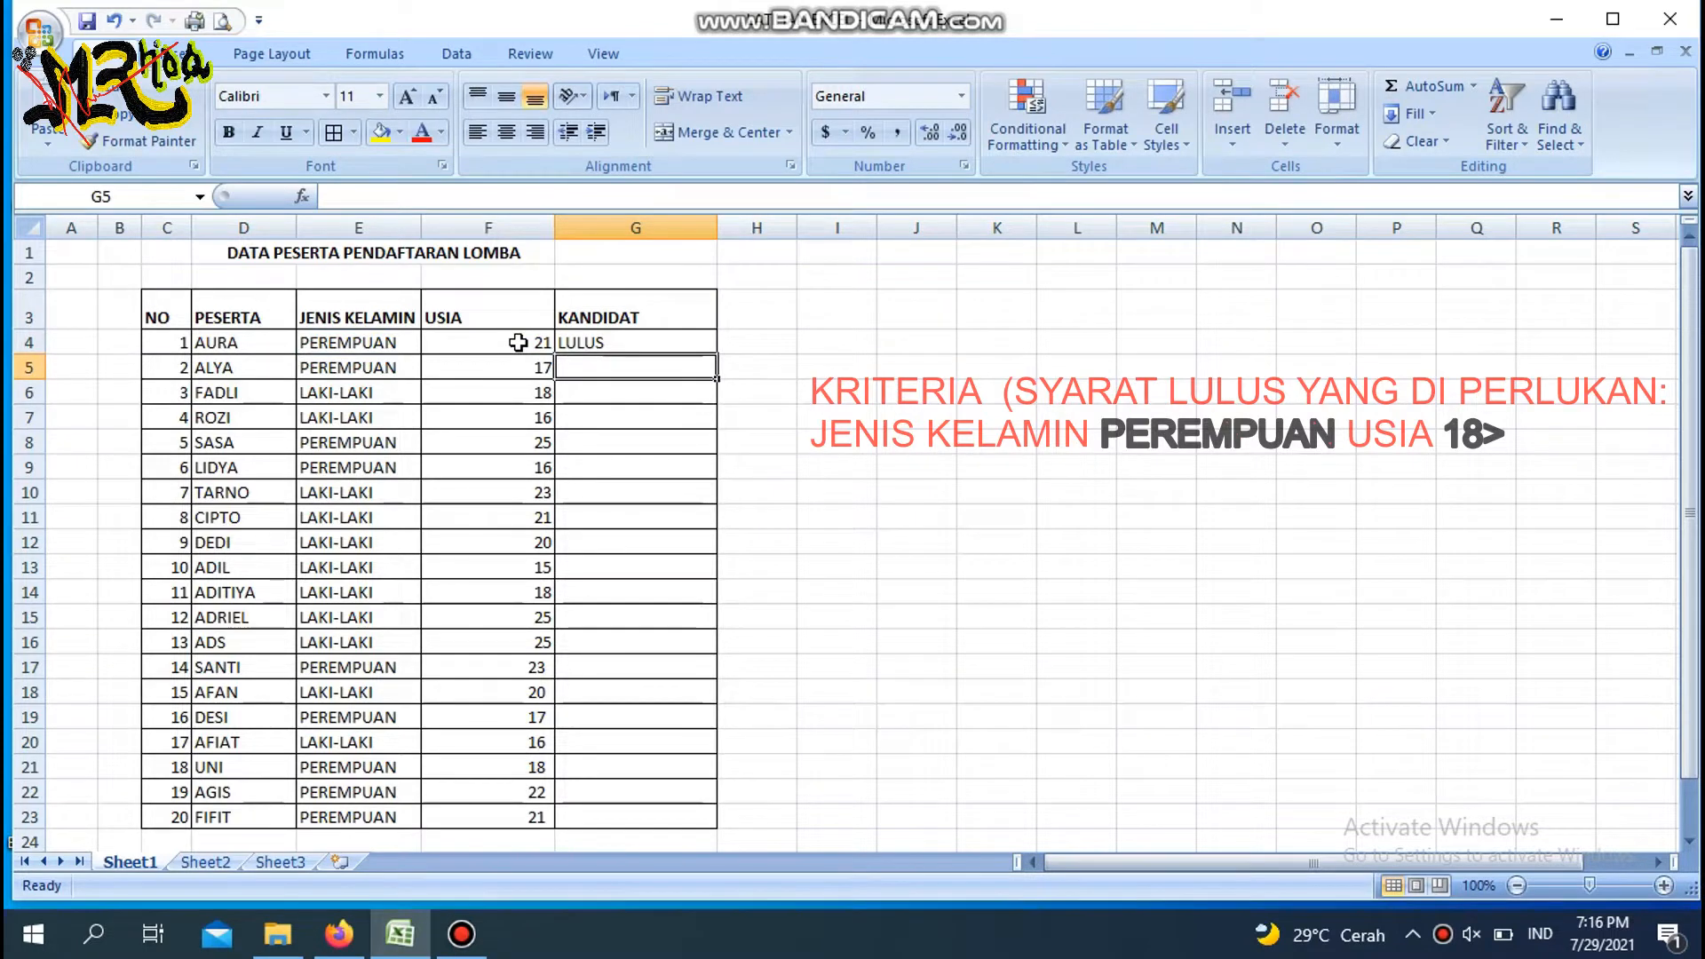
# - Copy the G4 formula into the remaining KANDIDAT cells, G5 through G23, and end copy mode
pyautogui.press('Up')
pyautogui.press('Left')
pyautogui.press('Left')
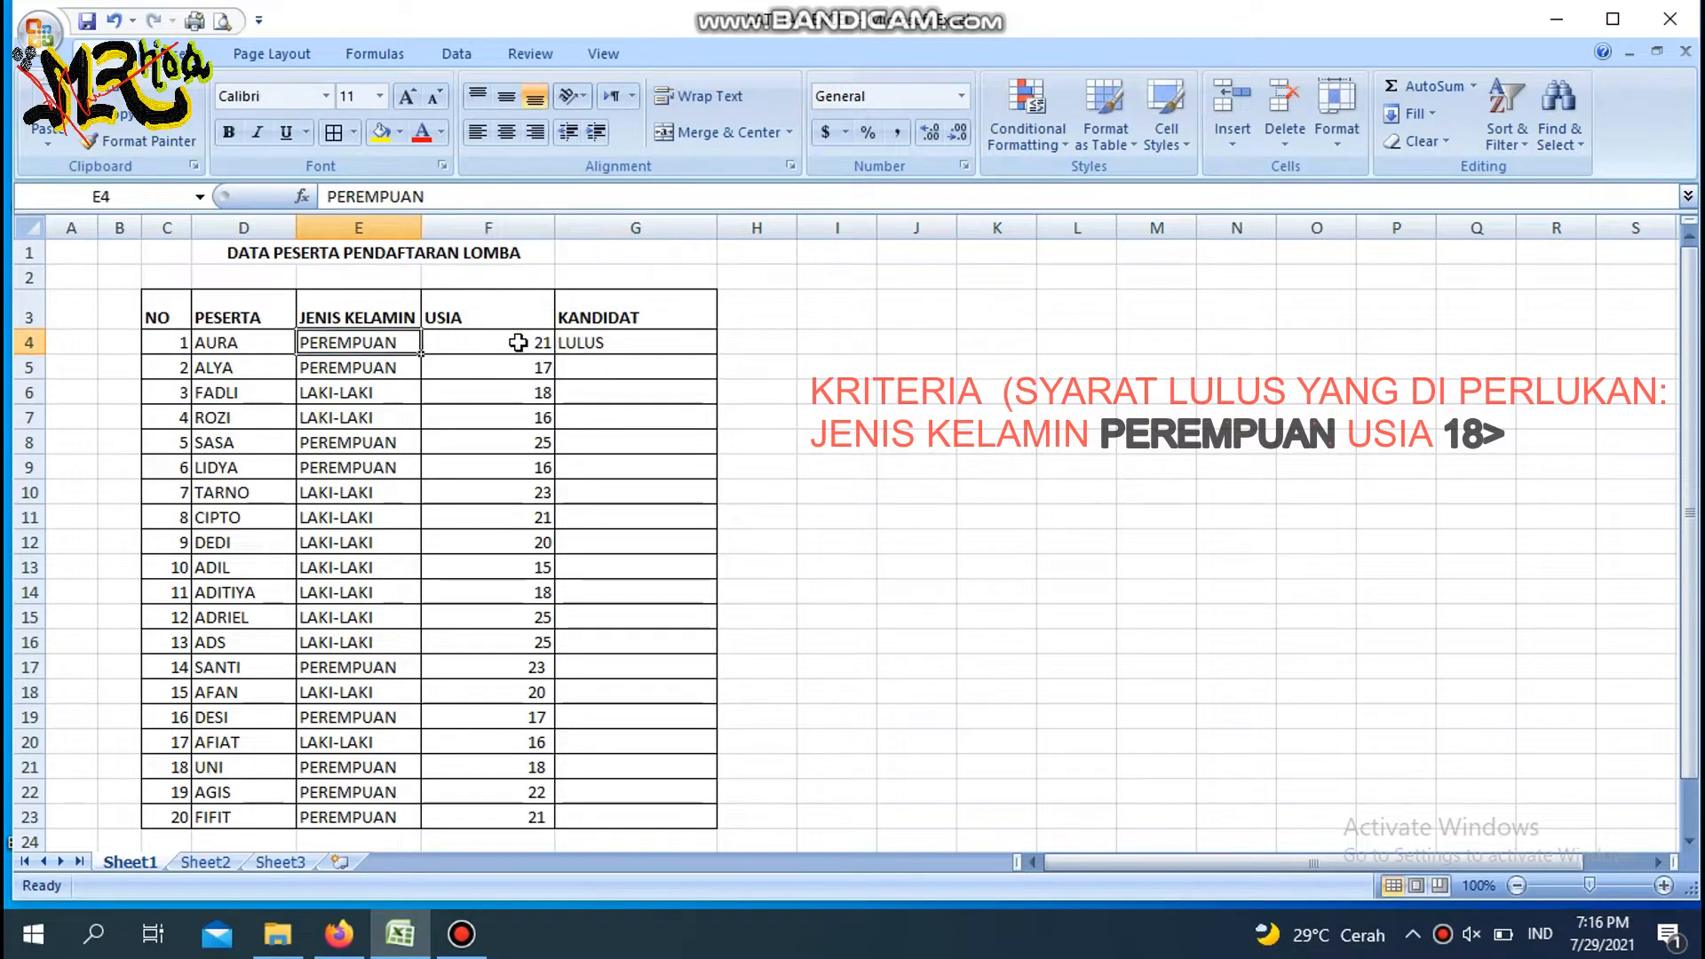
pyautogui.press('Right')
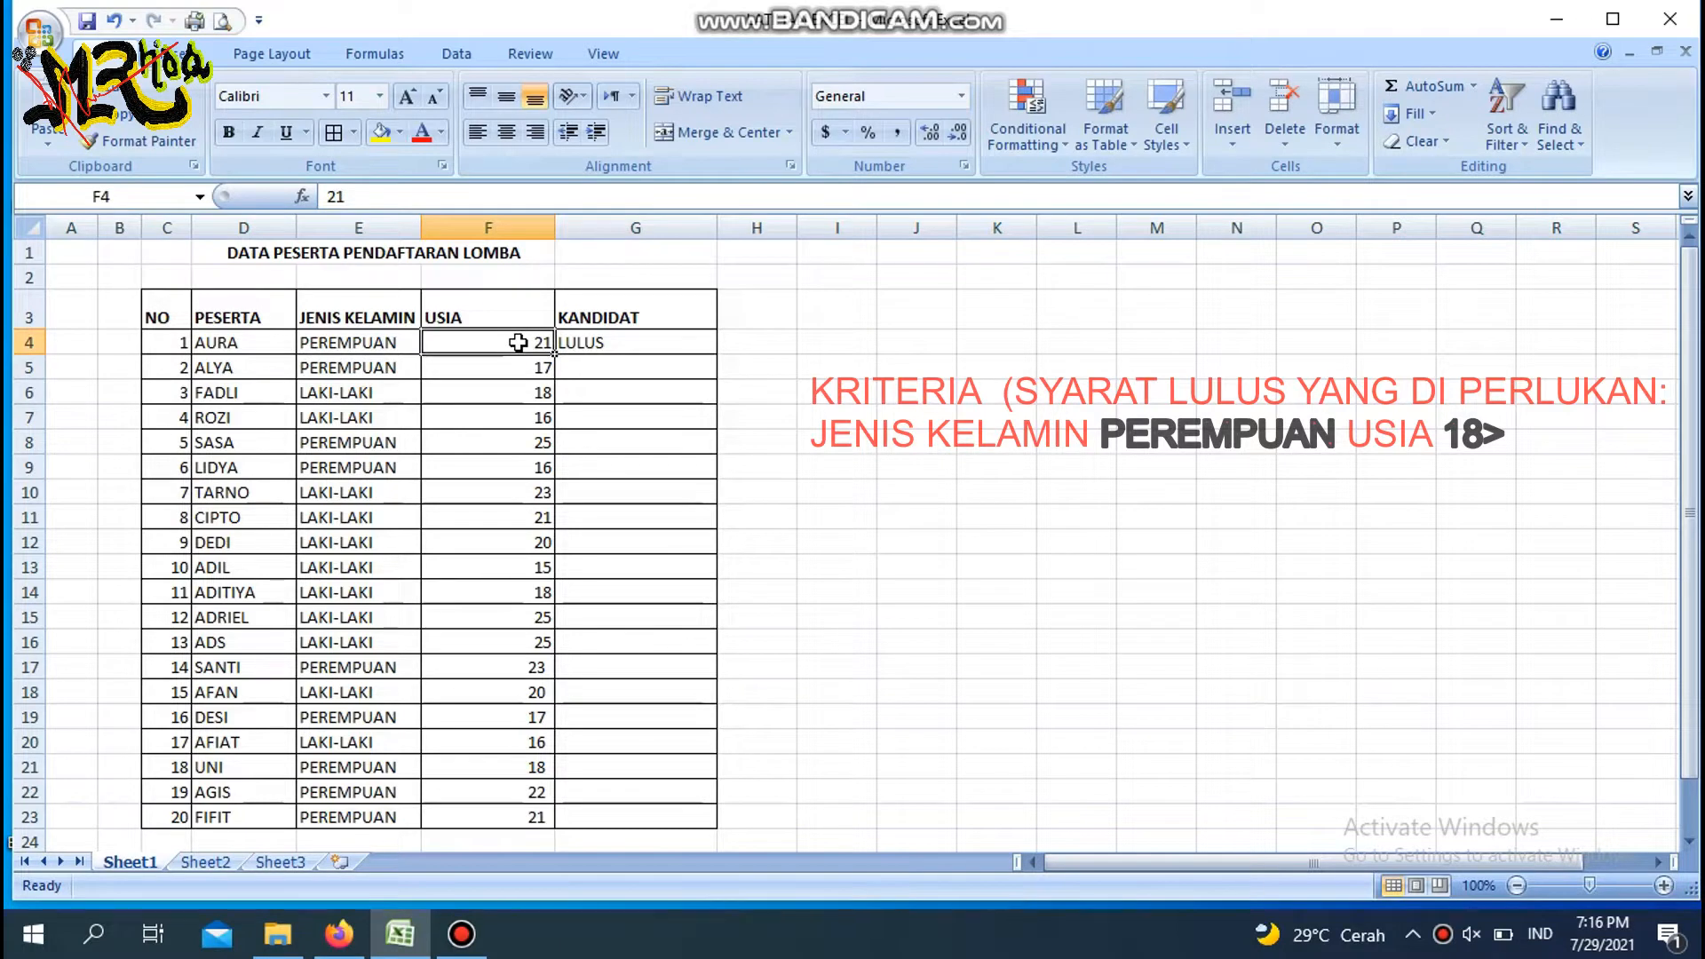
pyautogui.press('Right')
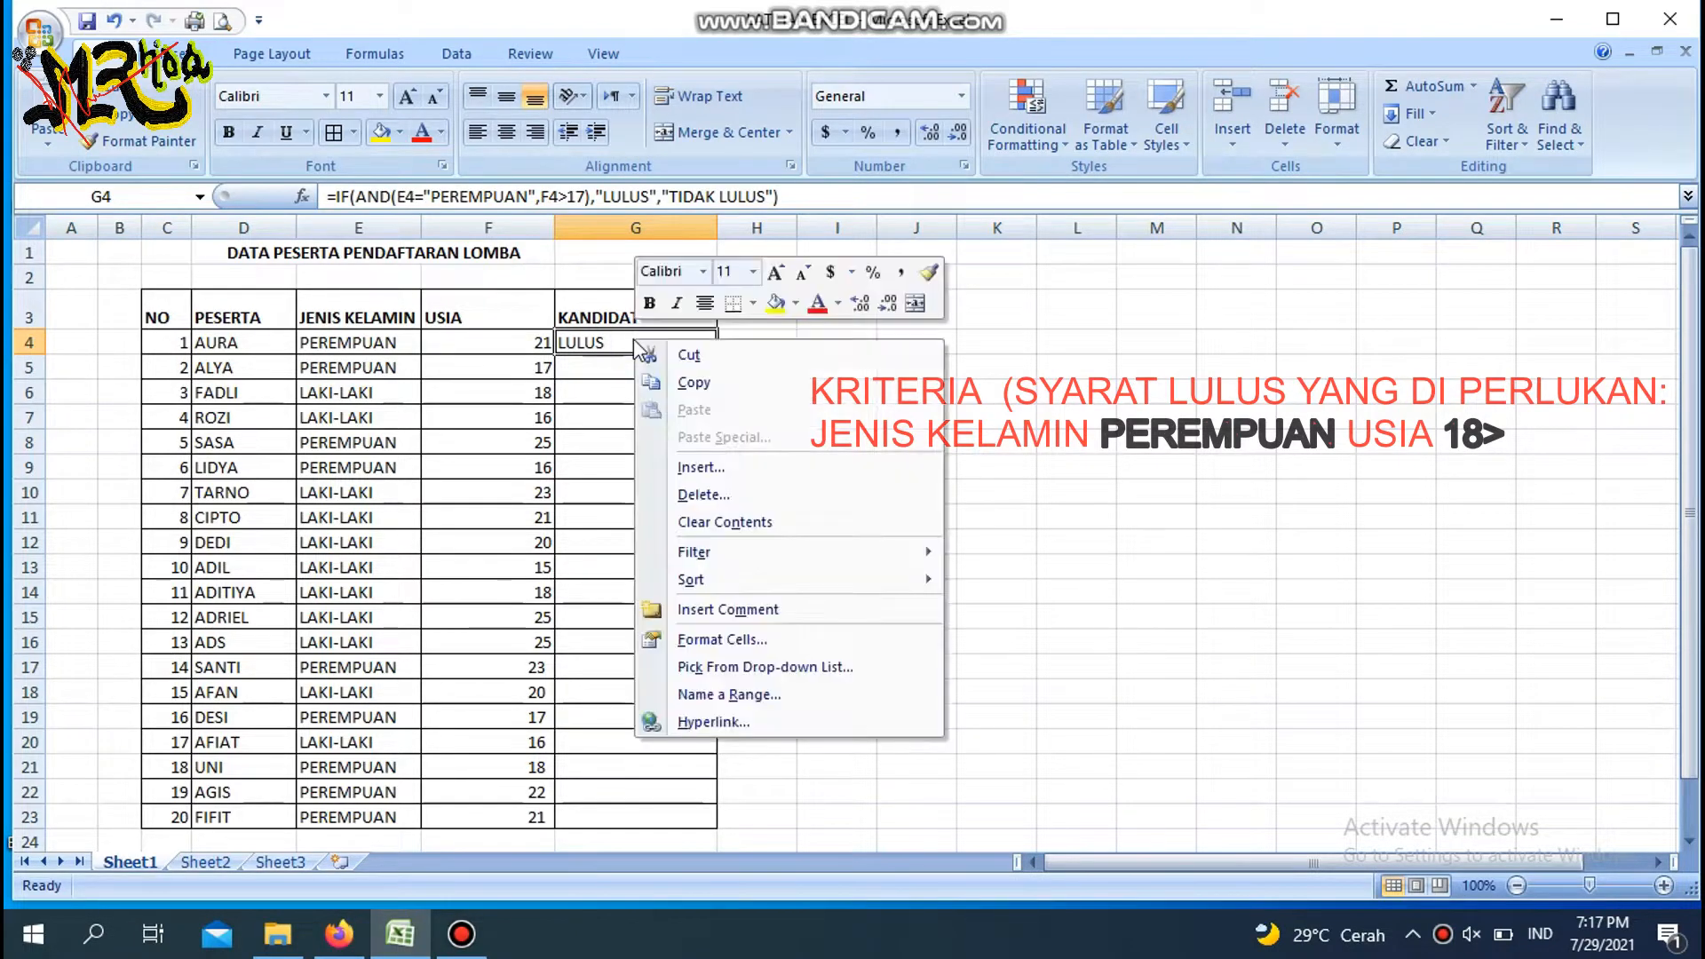
pyautogui.rightClick(636, 344)
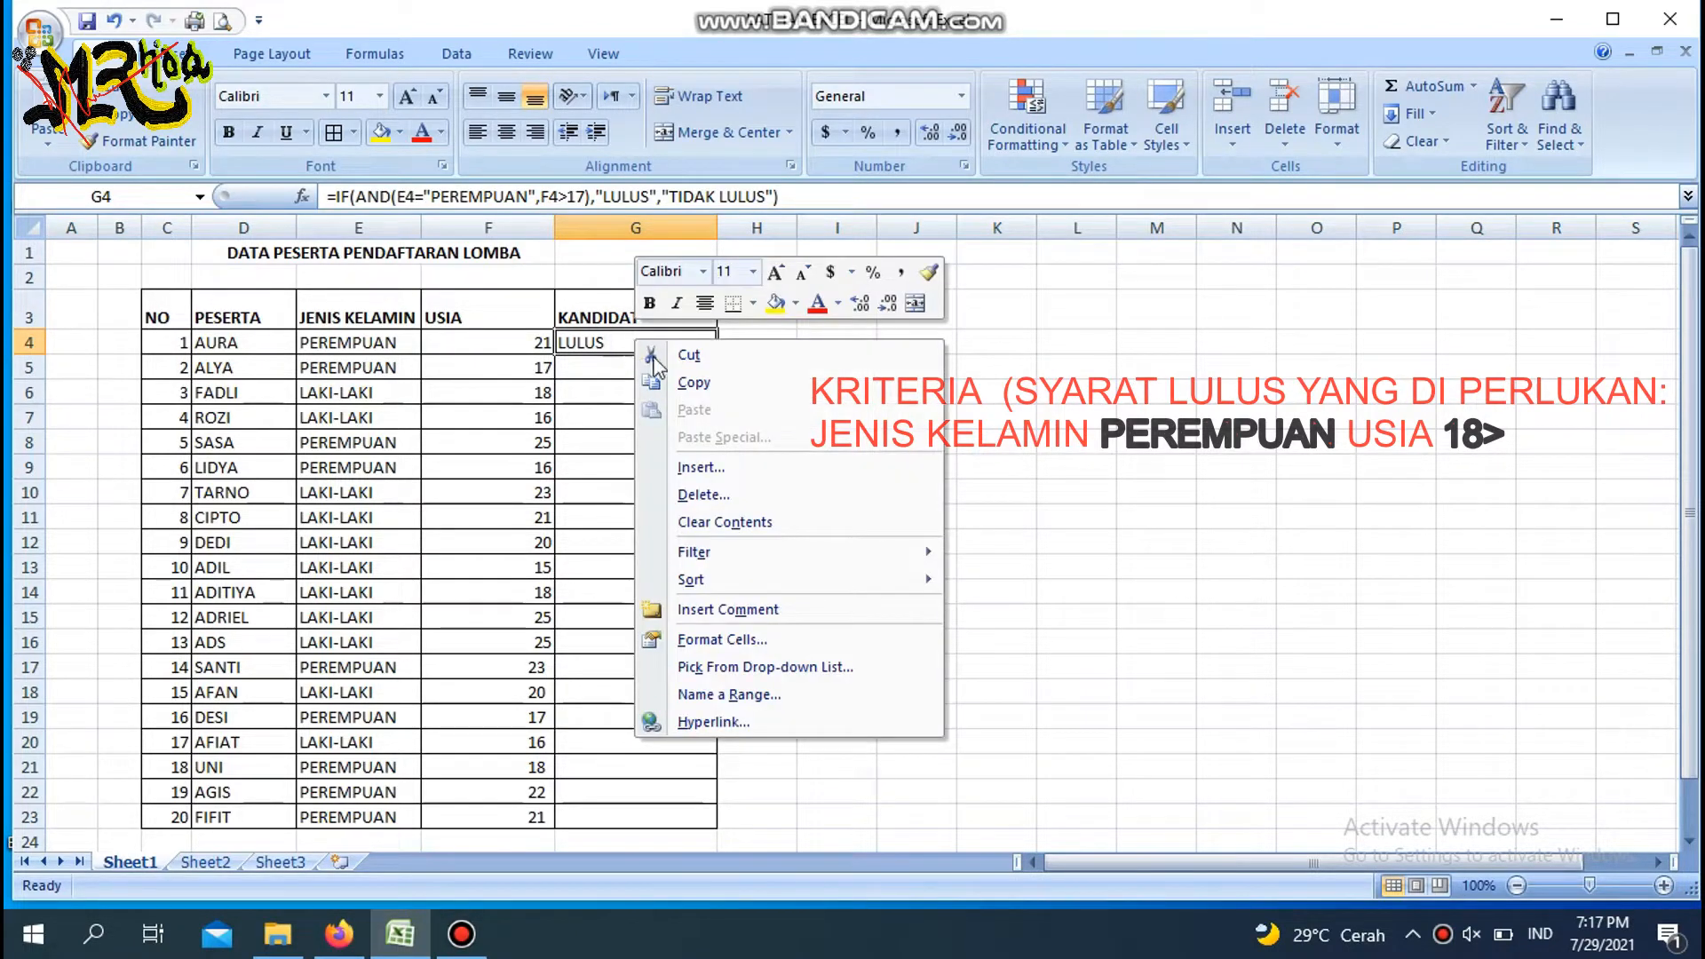
pyautogui.click(682, 384)
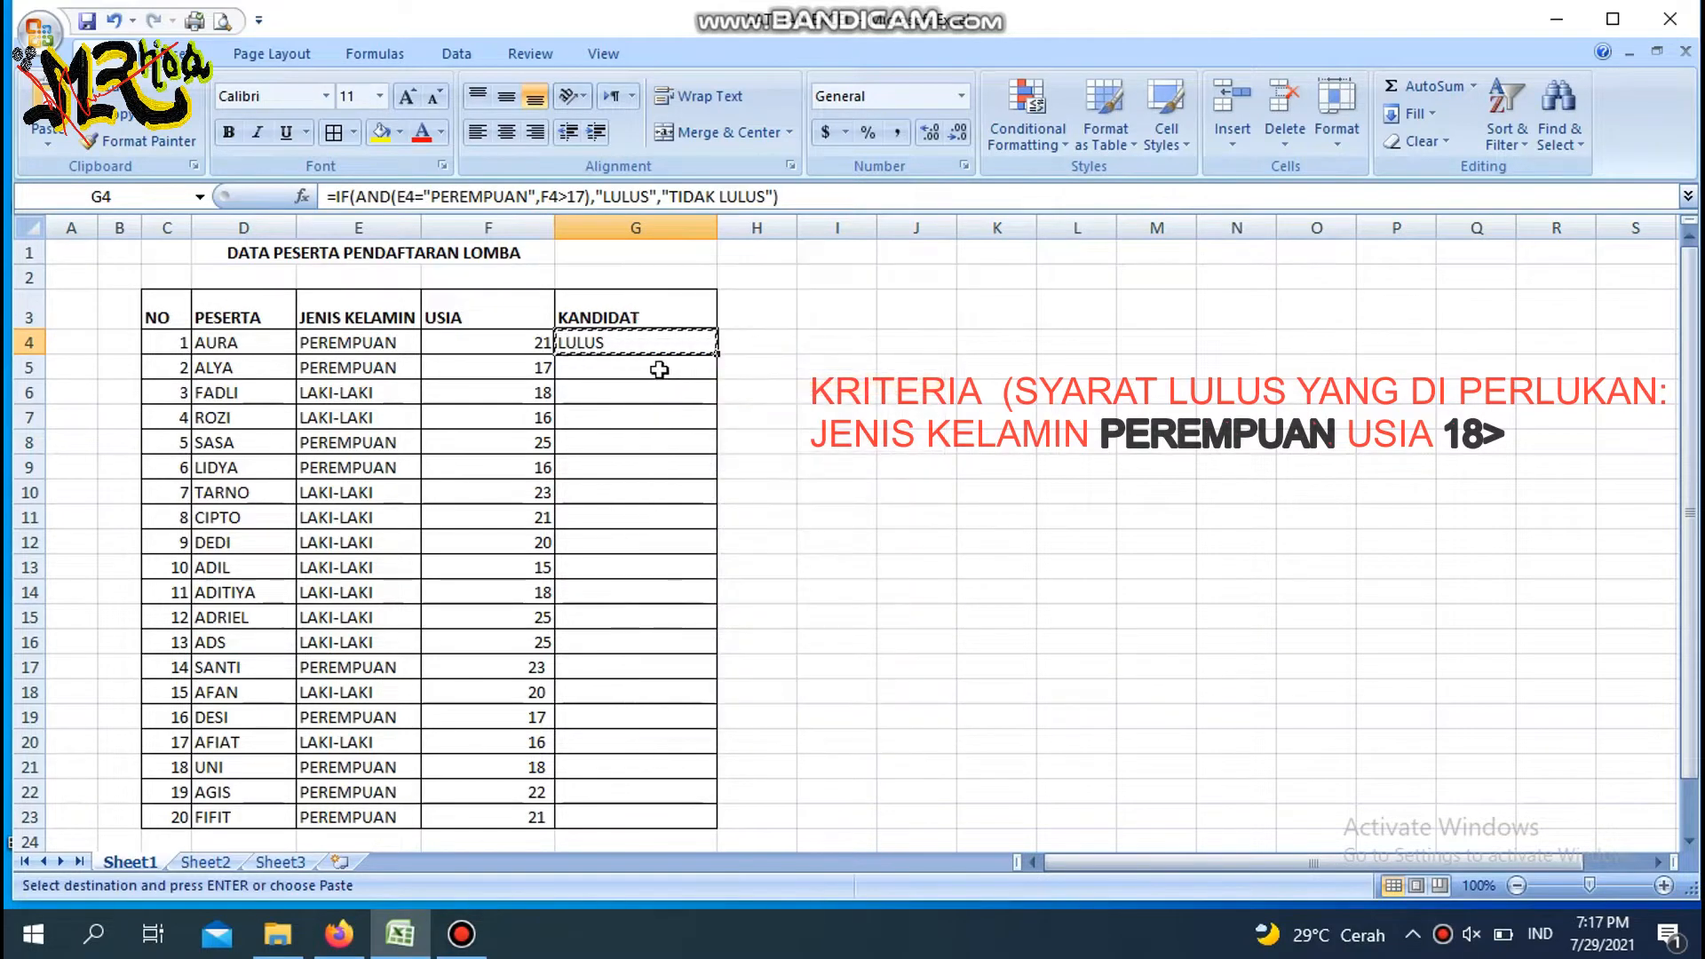
pyautogui.click(595, 369)
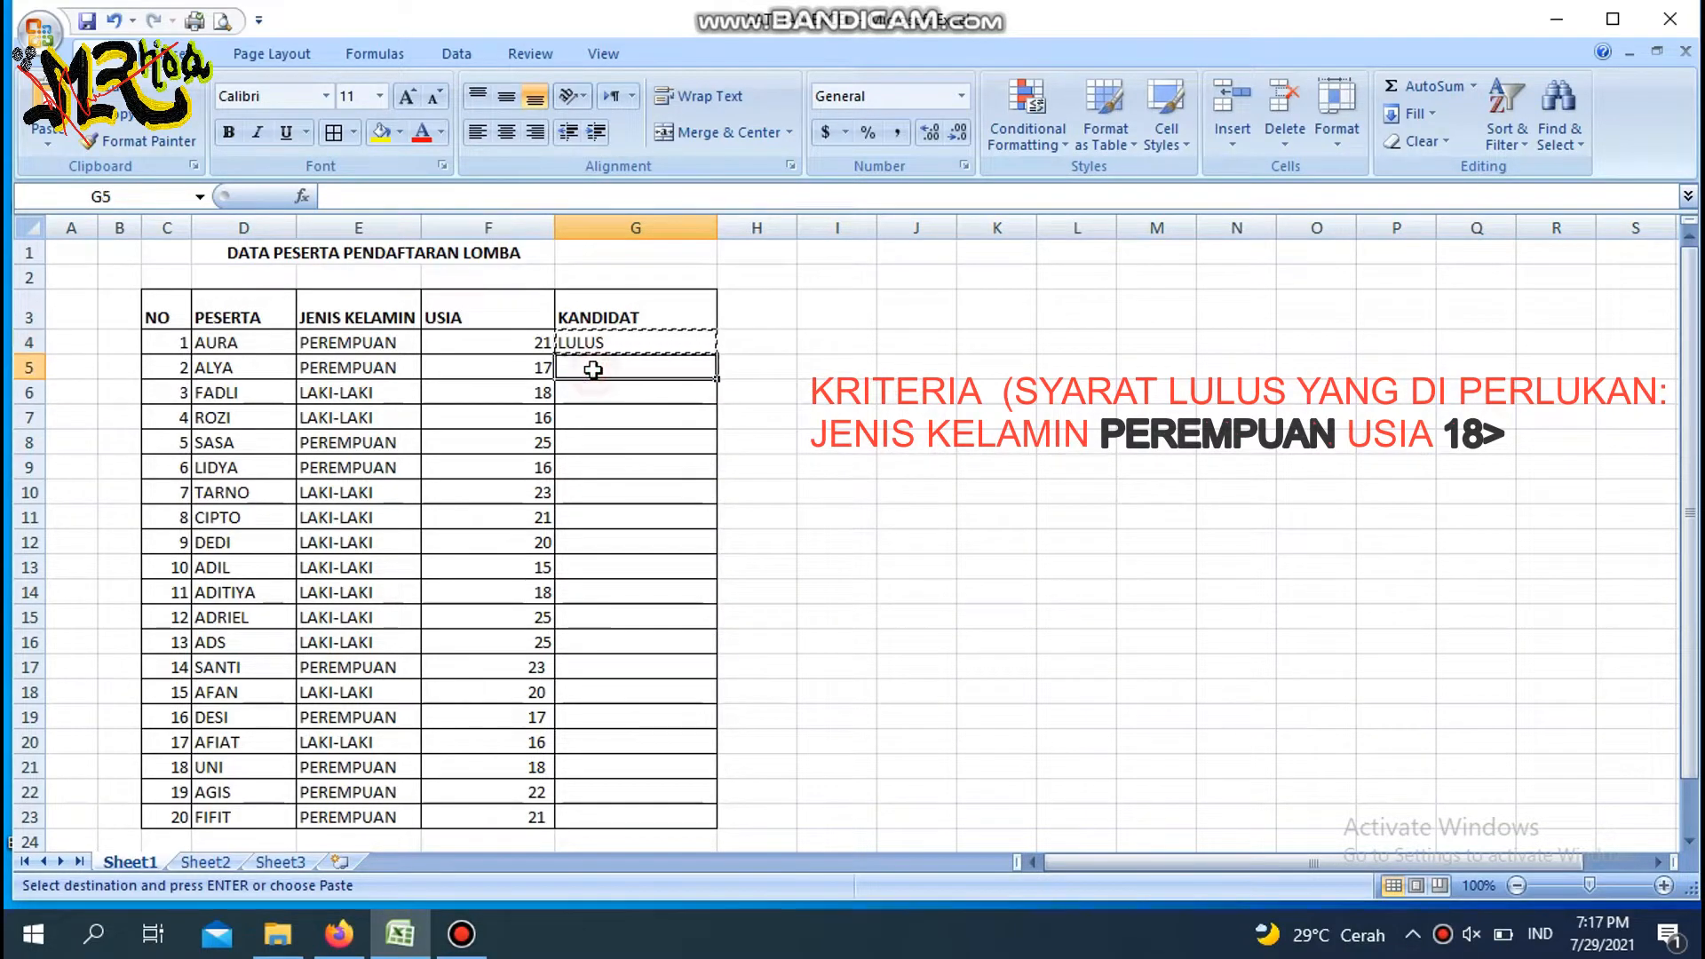
pyautogui.moveTo(609, 370); pyautogui.dragTo(600, 821)
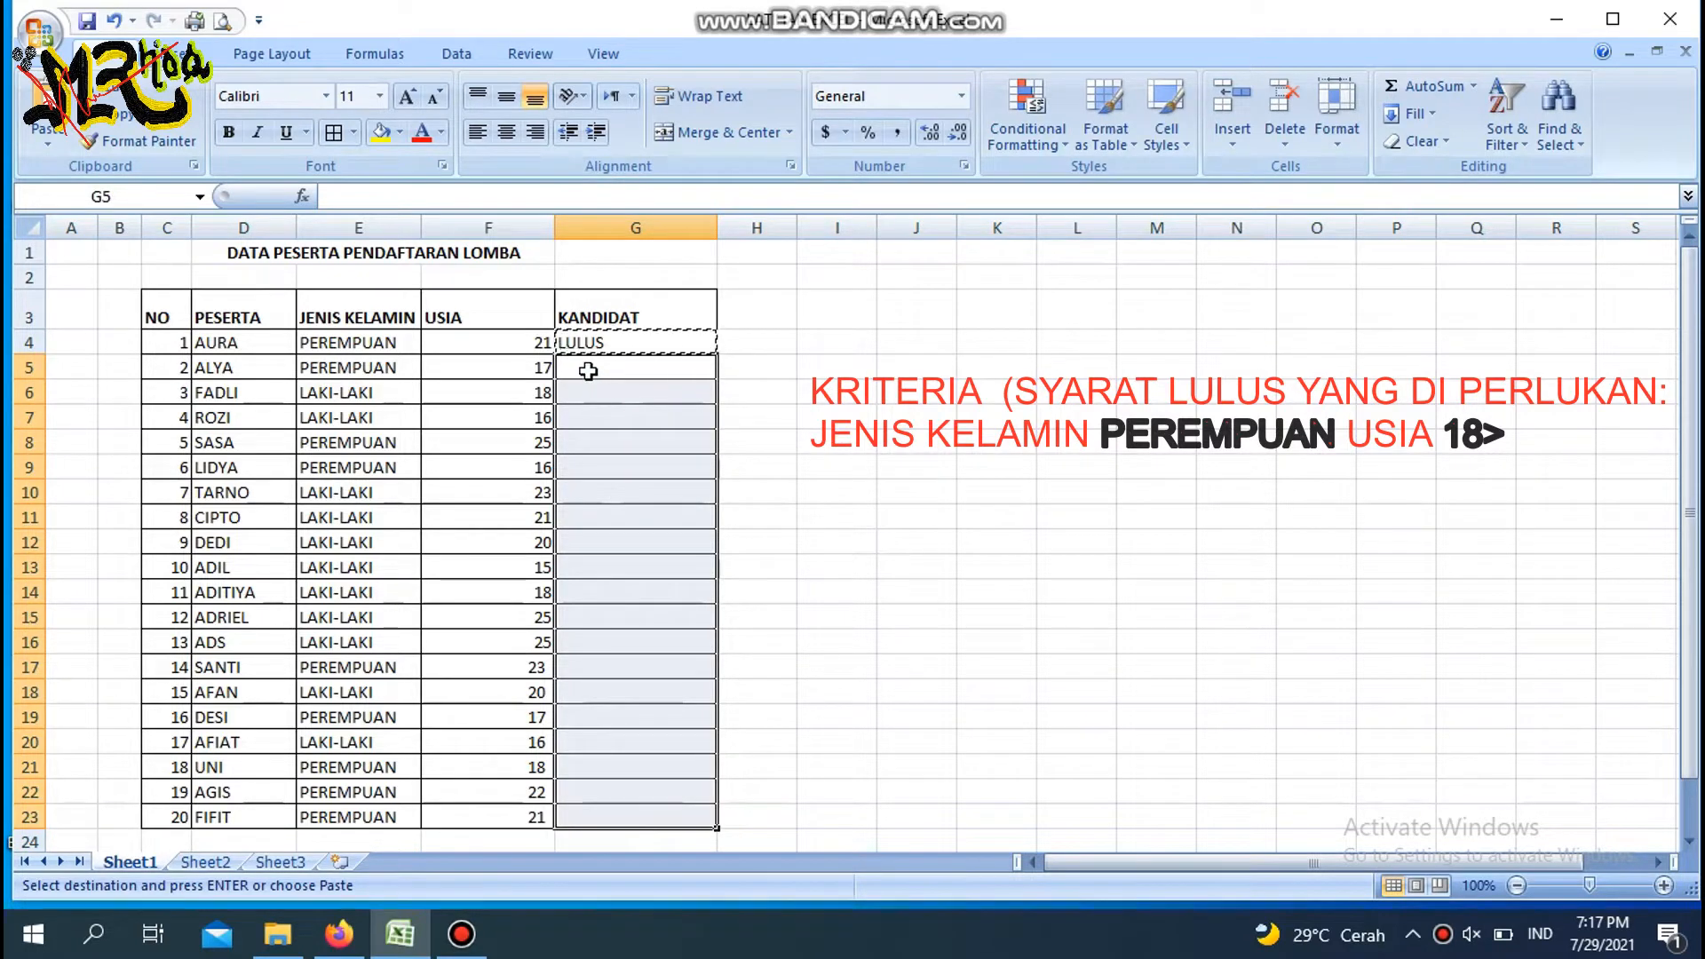
pyautogui.rightClick(589, 372)
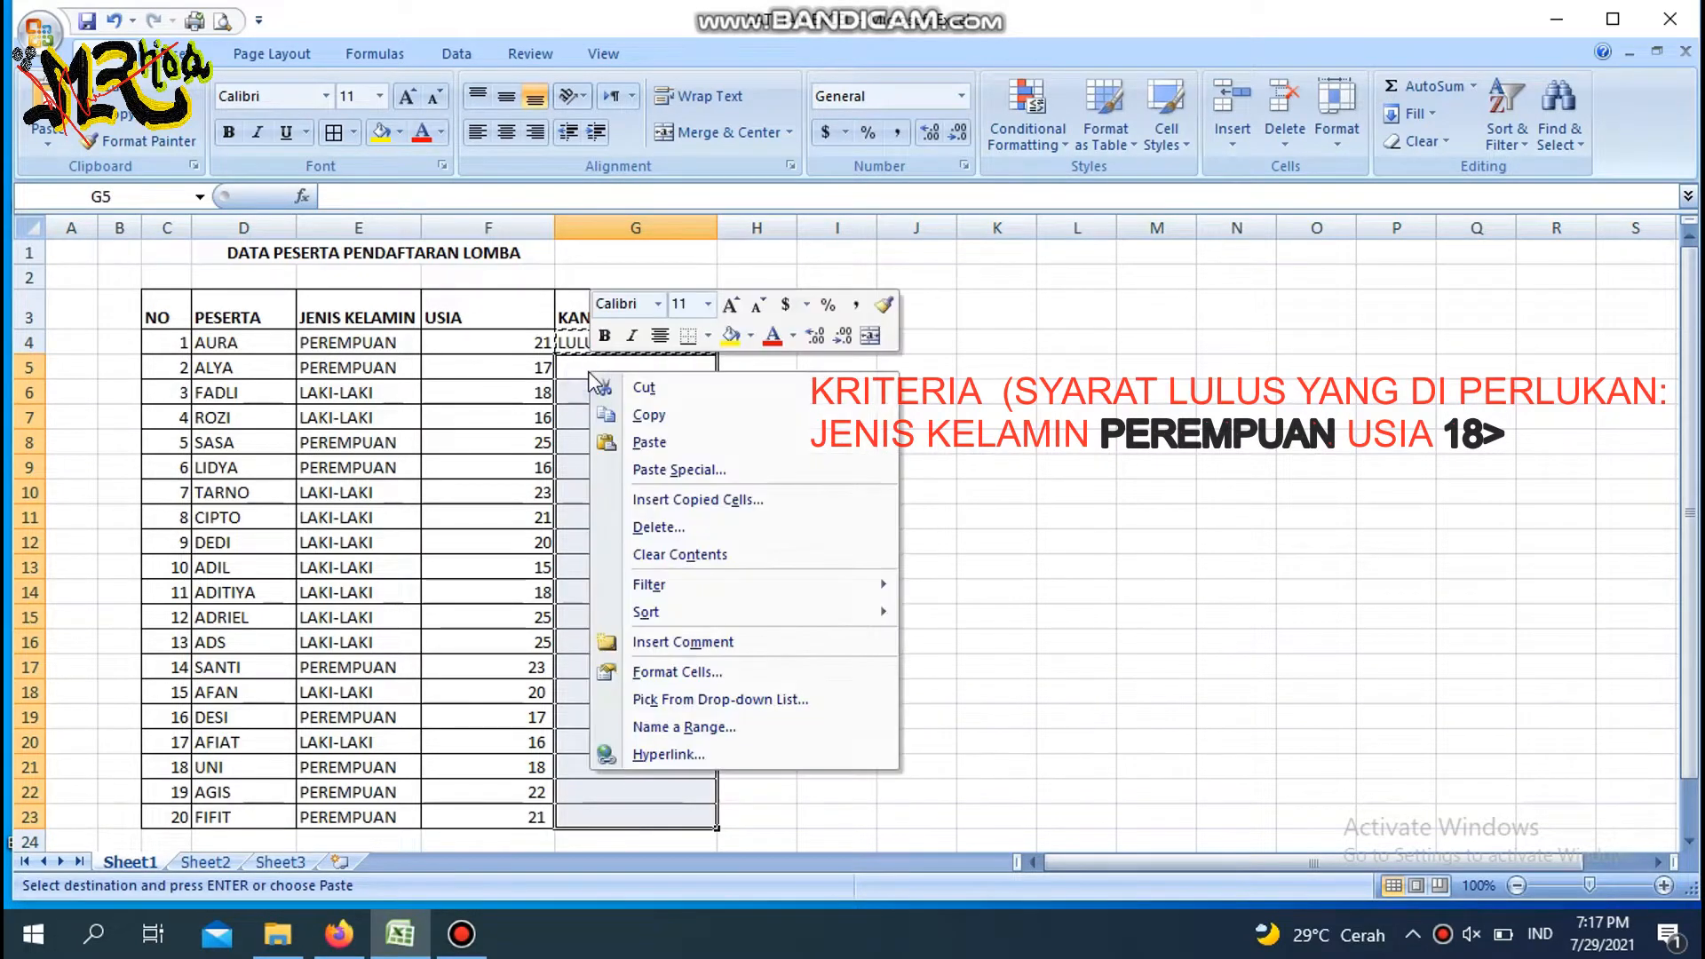
pyautogui.click(654, 444)
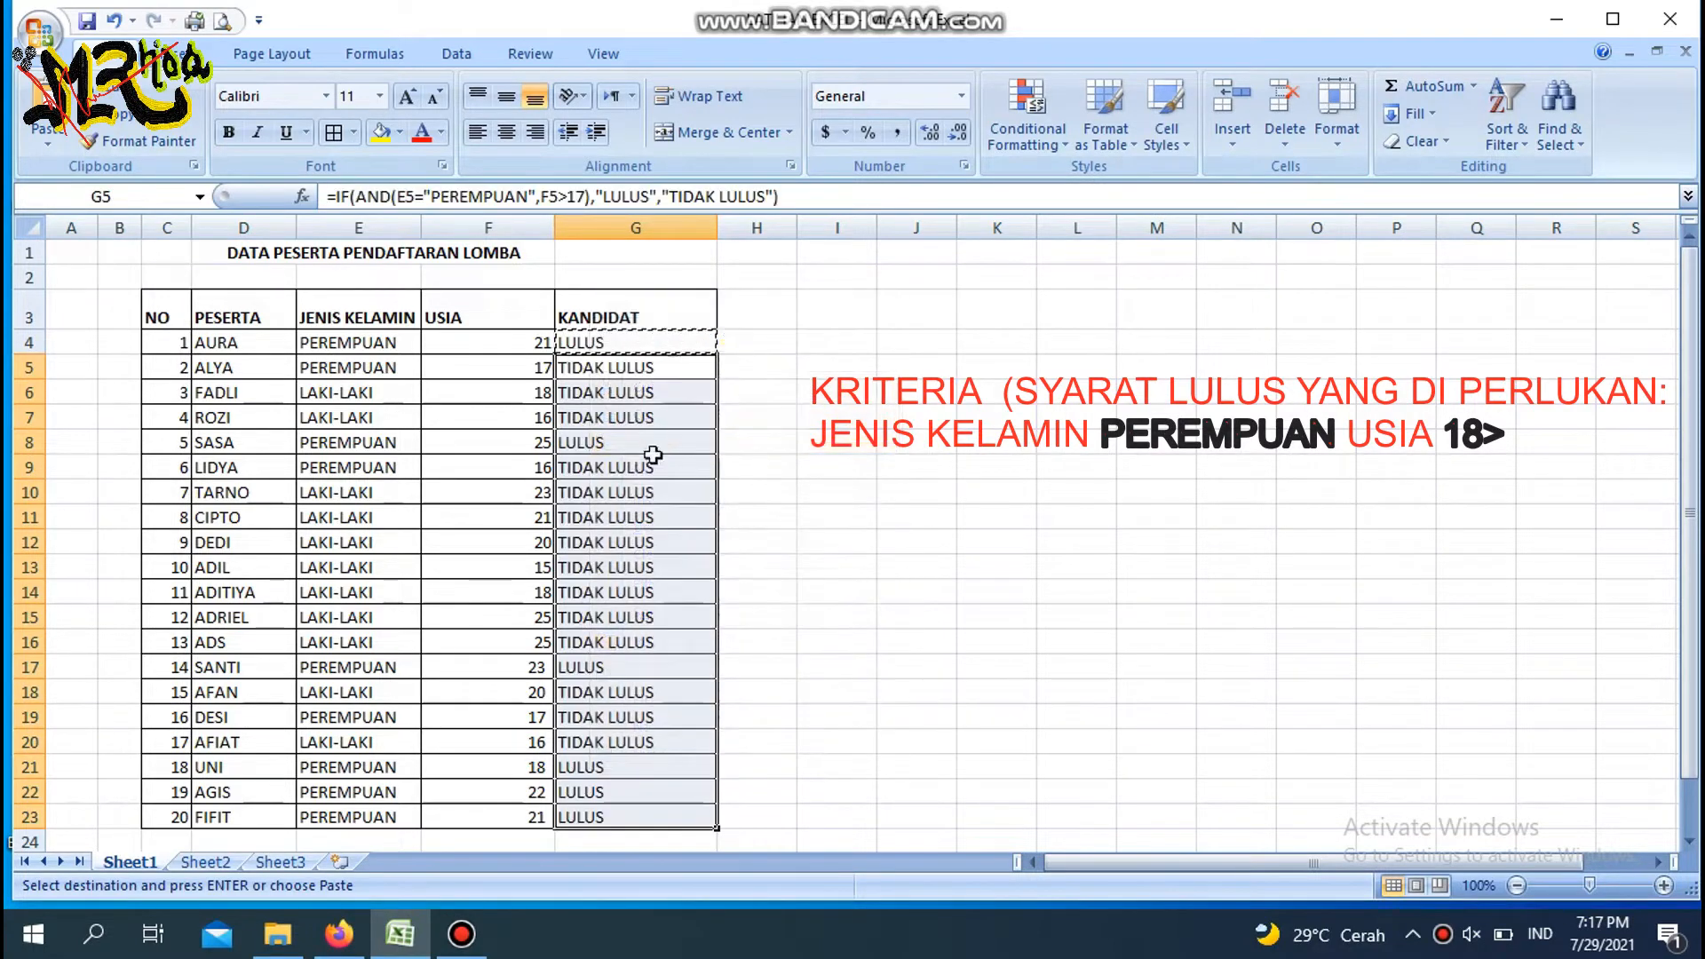
pyautogui.click(727, 346)
pyautogui.press('Escape')
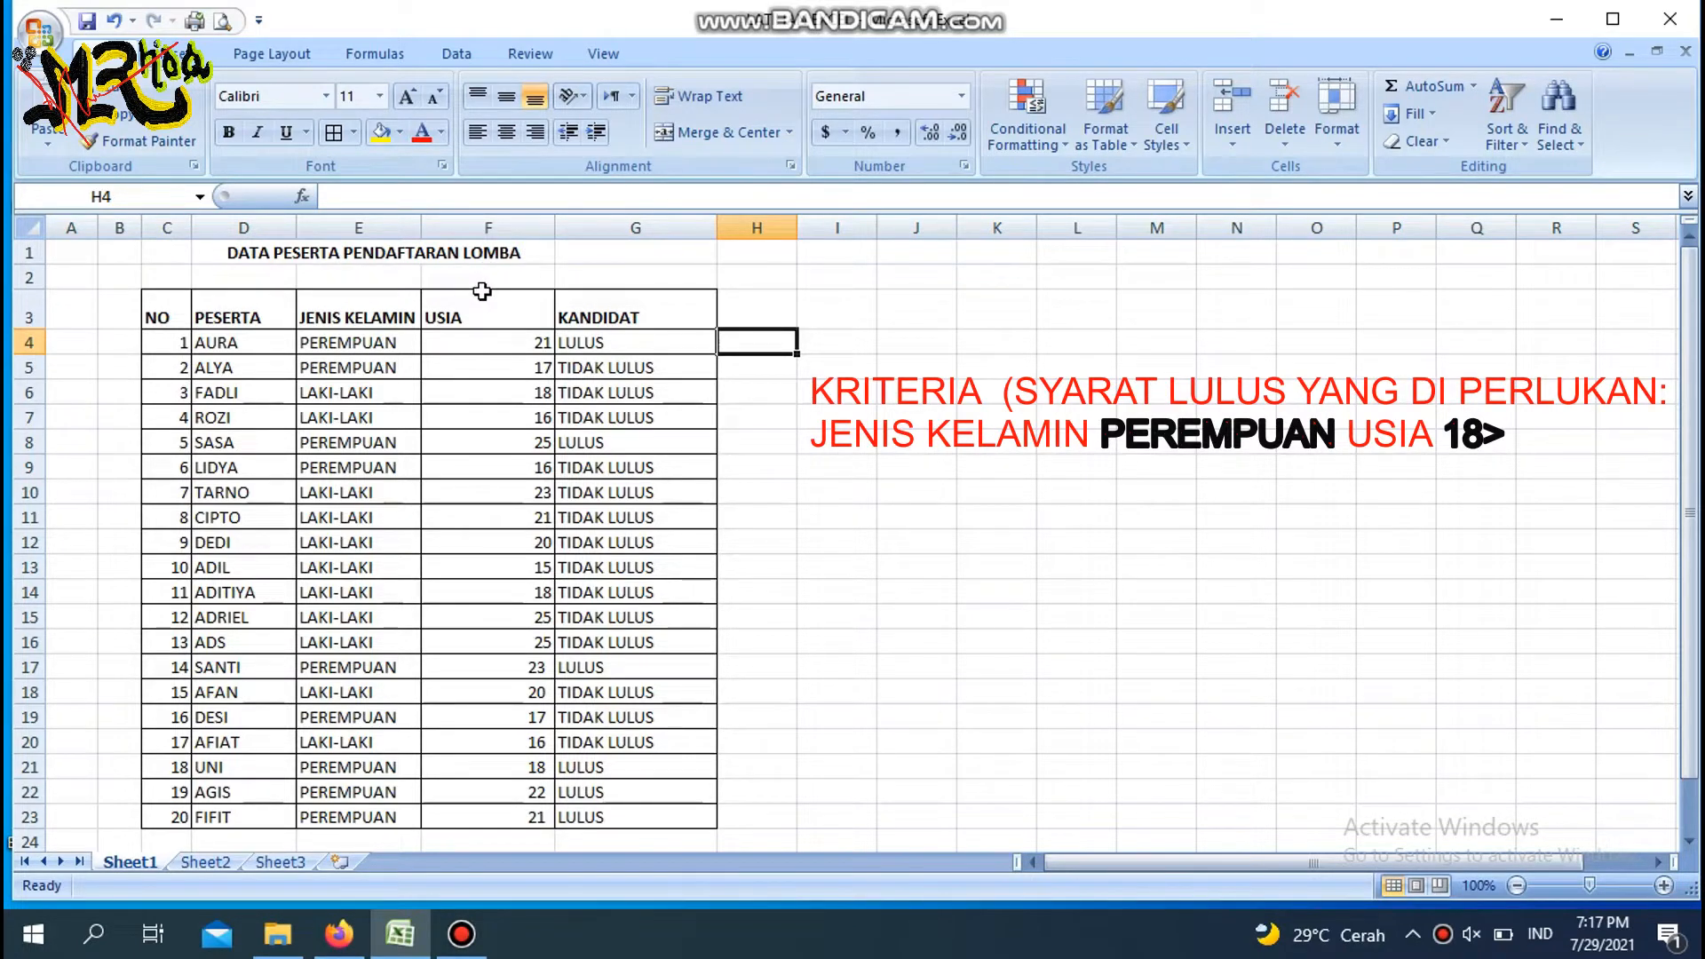
pyautogui.click(828, 349)
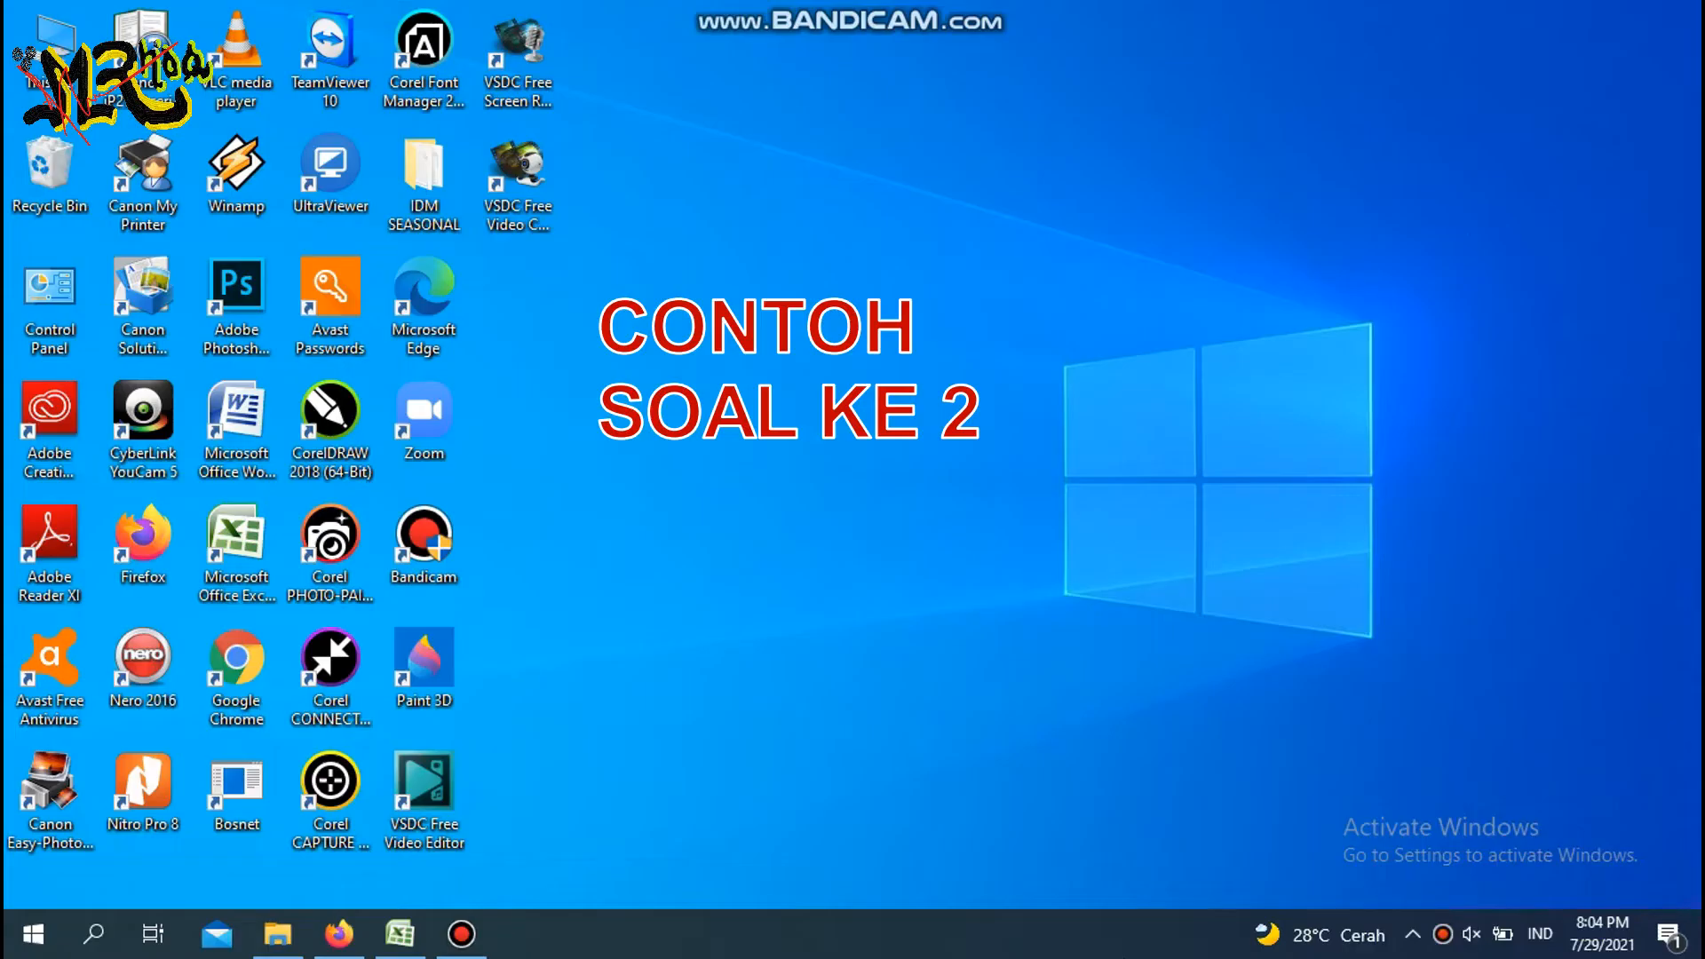
# - Switch to the LATIHAN EXCEL workbook in Excel and begin an IF formula with a nested AND test in STATUS cell G3 of Sheet2
pyautogui.moveTo(424, 949)
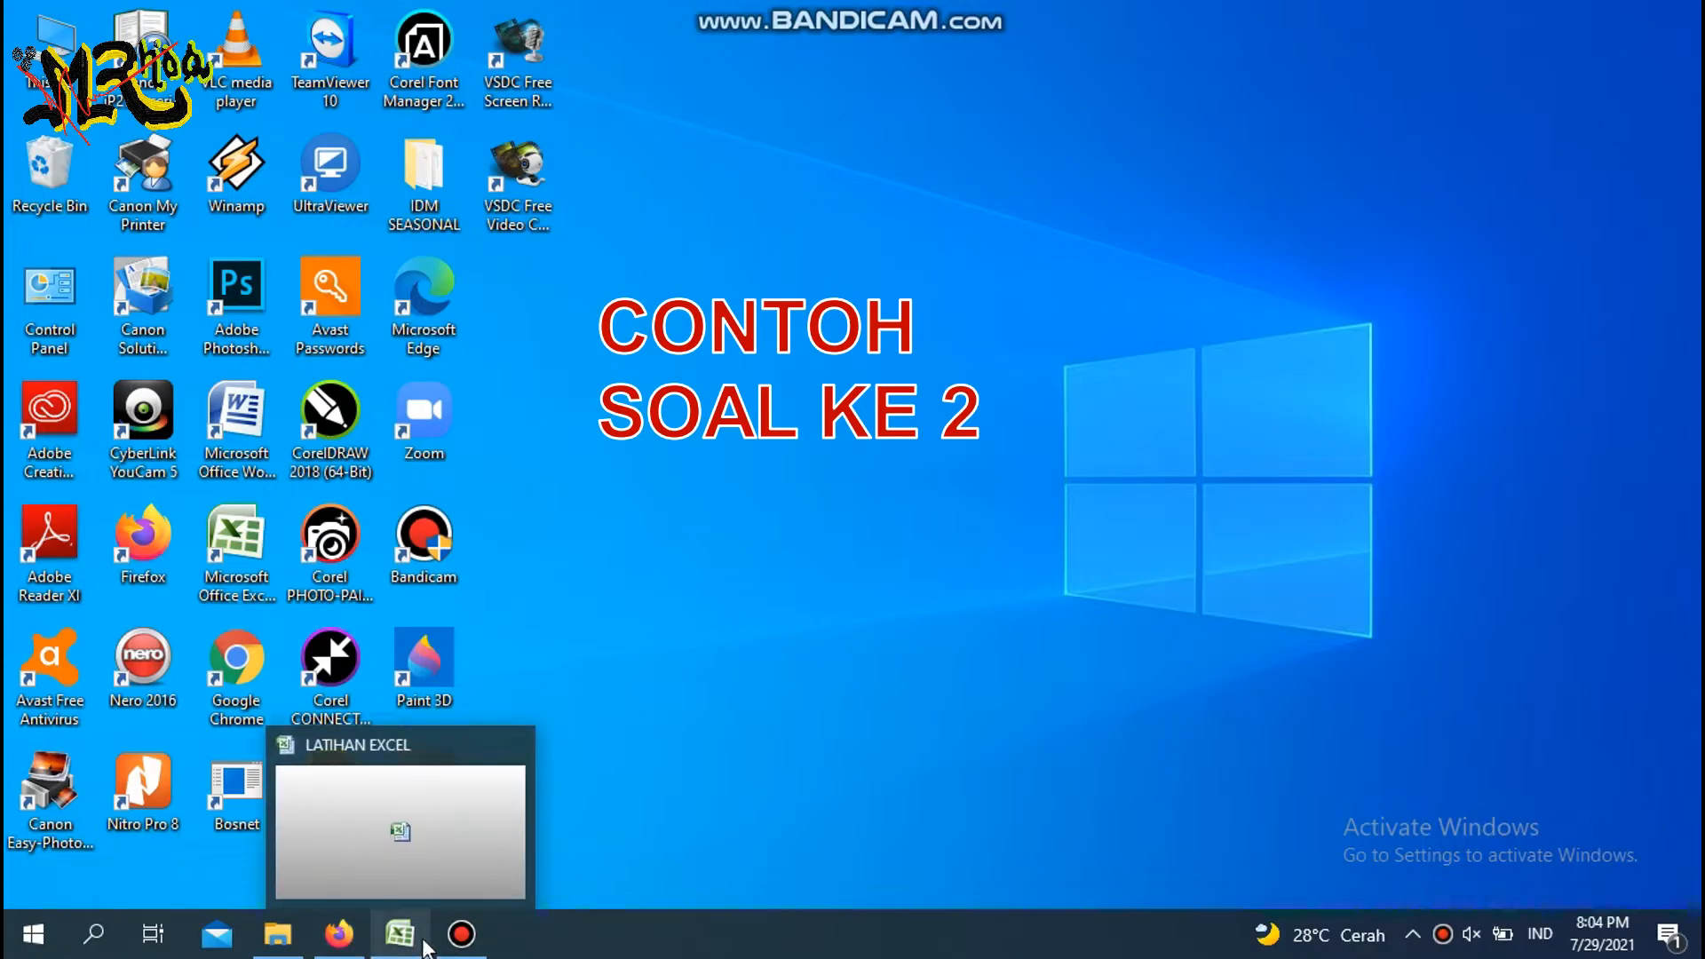
pyautogui.click(453, 849)
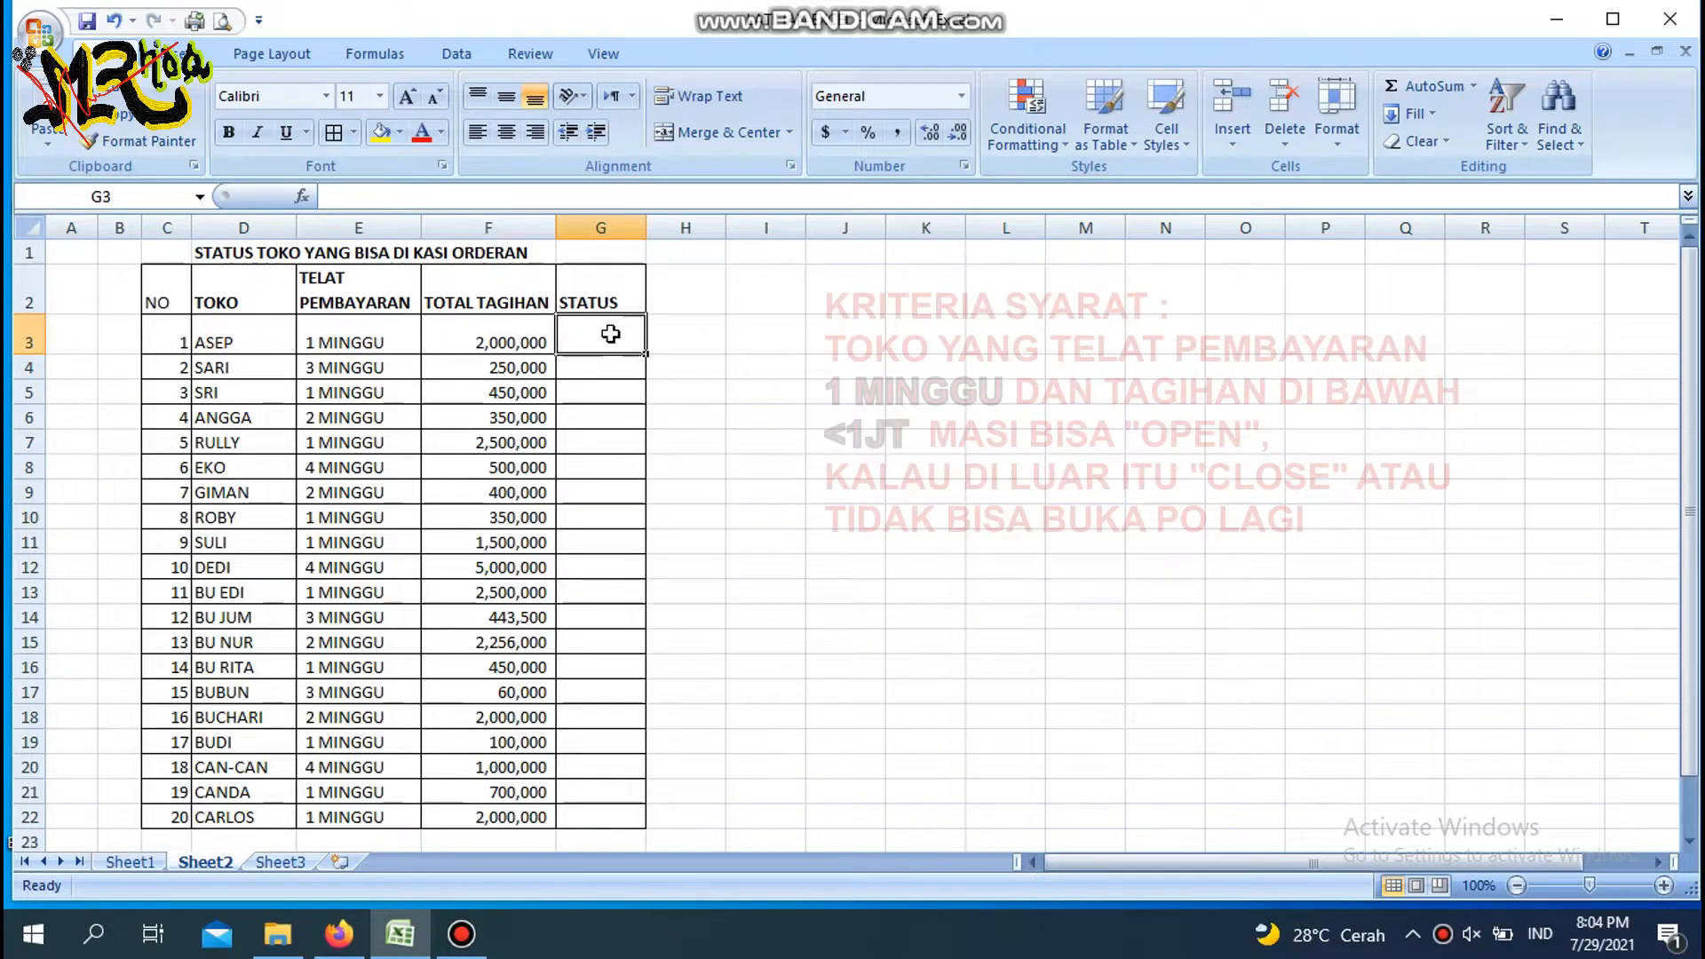
pyautogui.write('=')
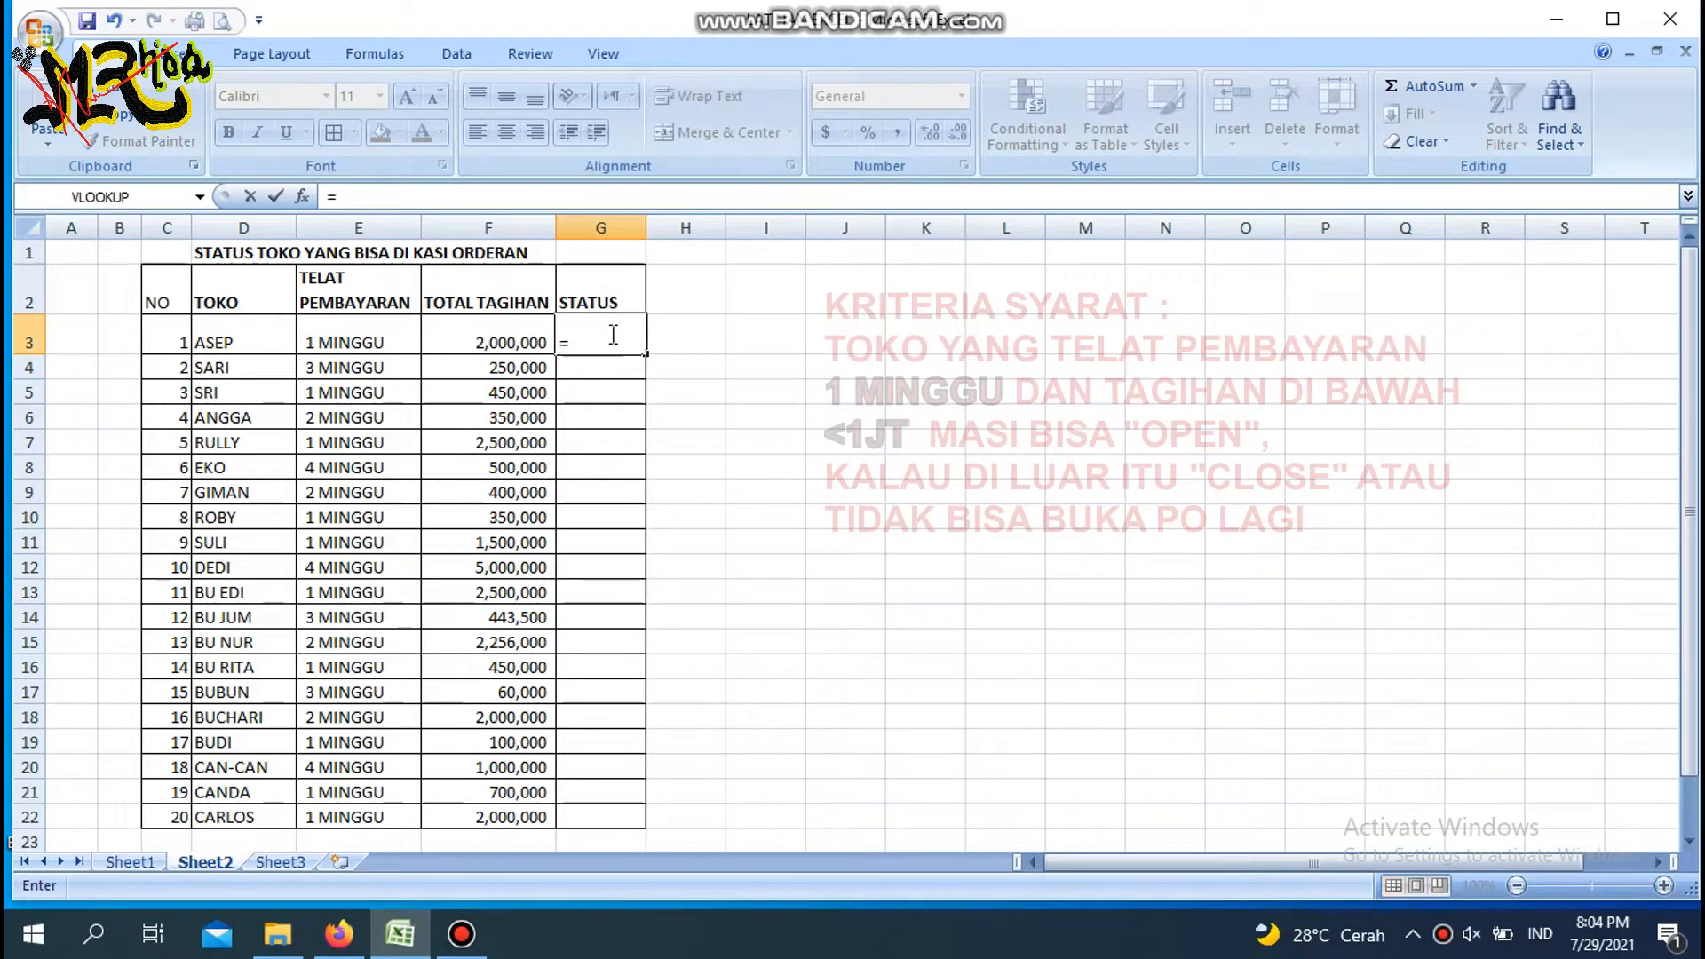
pyautogui.write('IF')
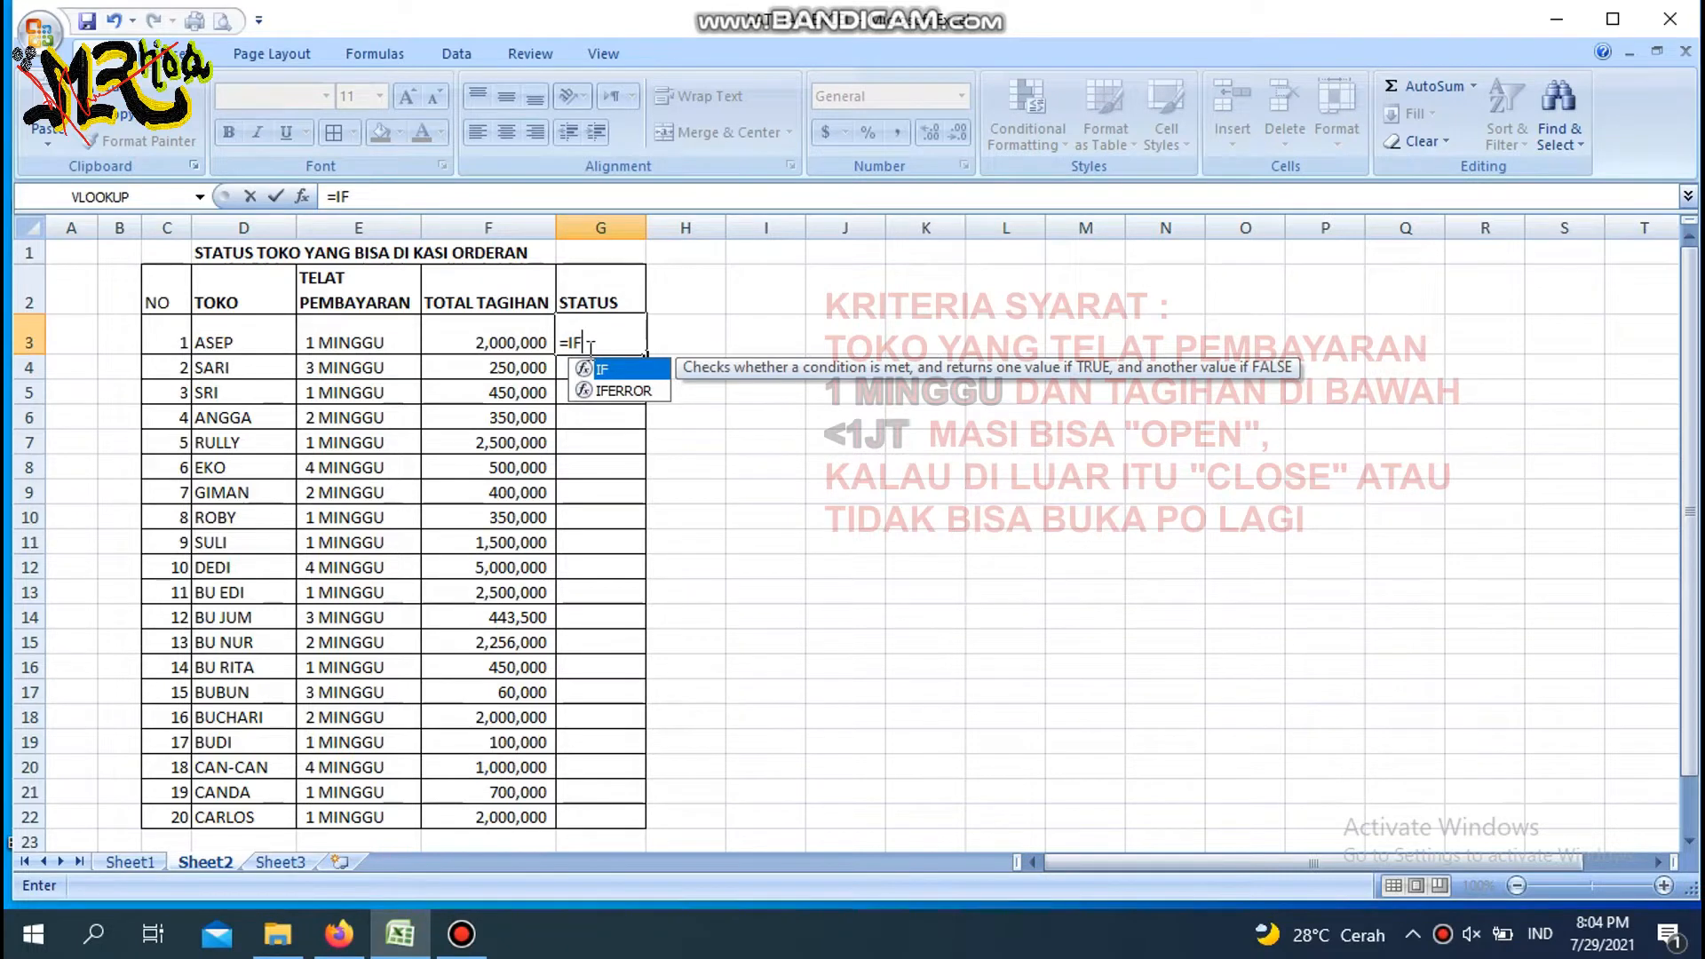
pyautogui.write('(')
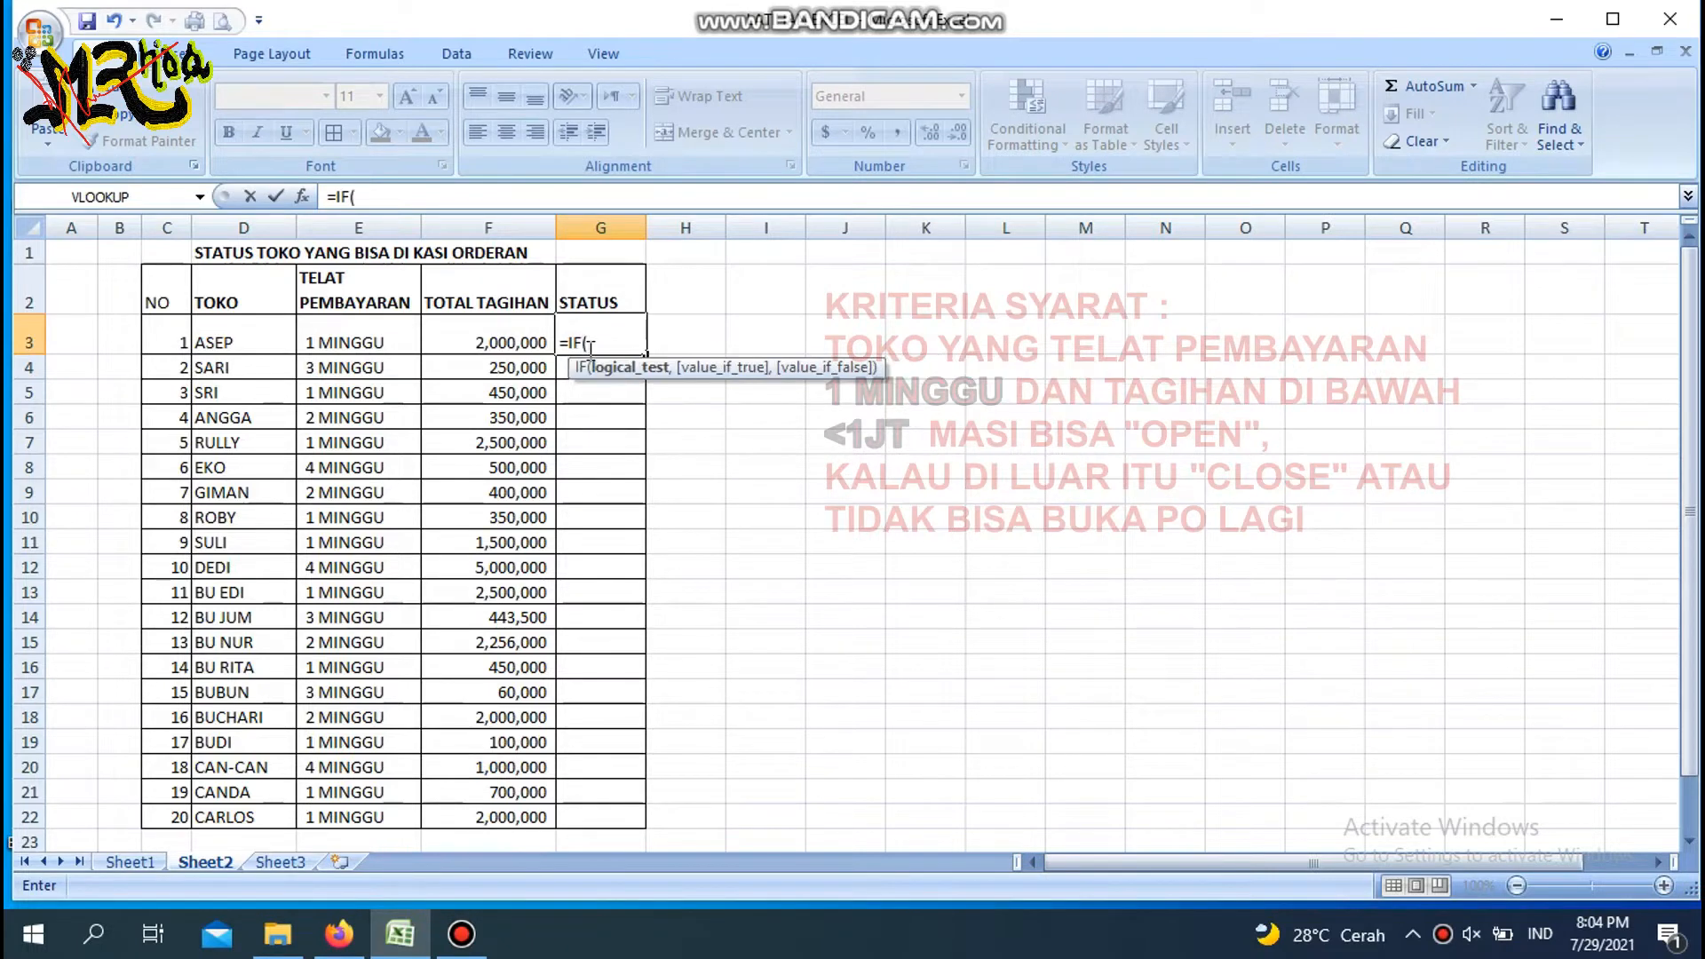
pyautogui.write('AND')
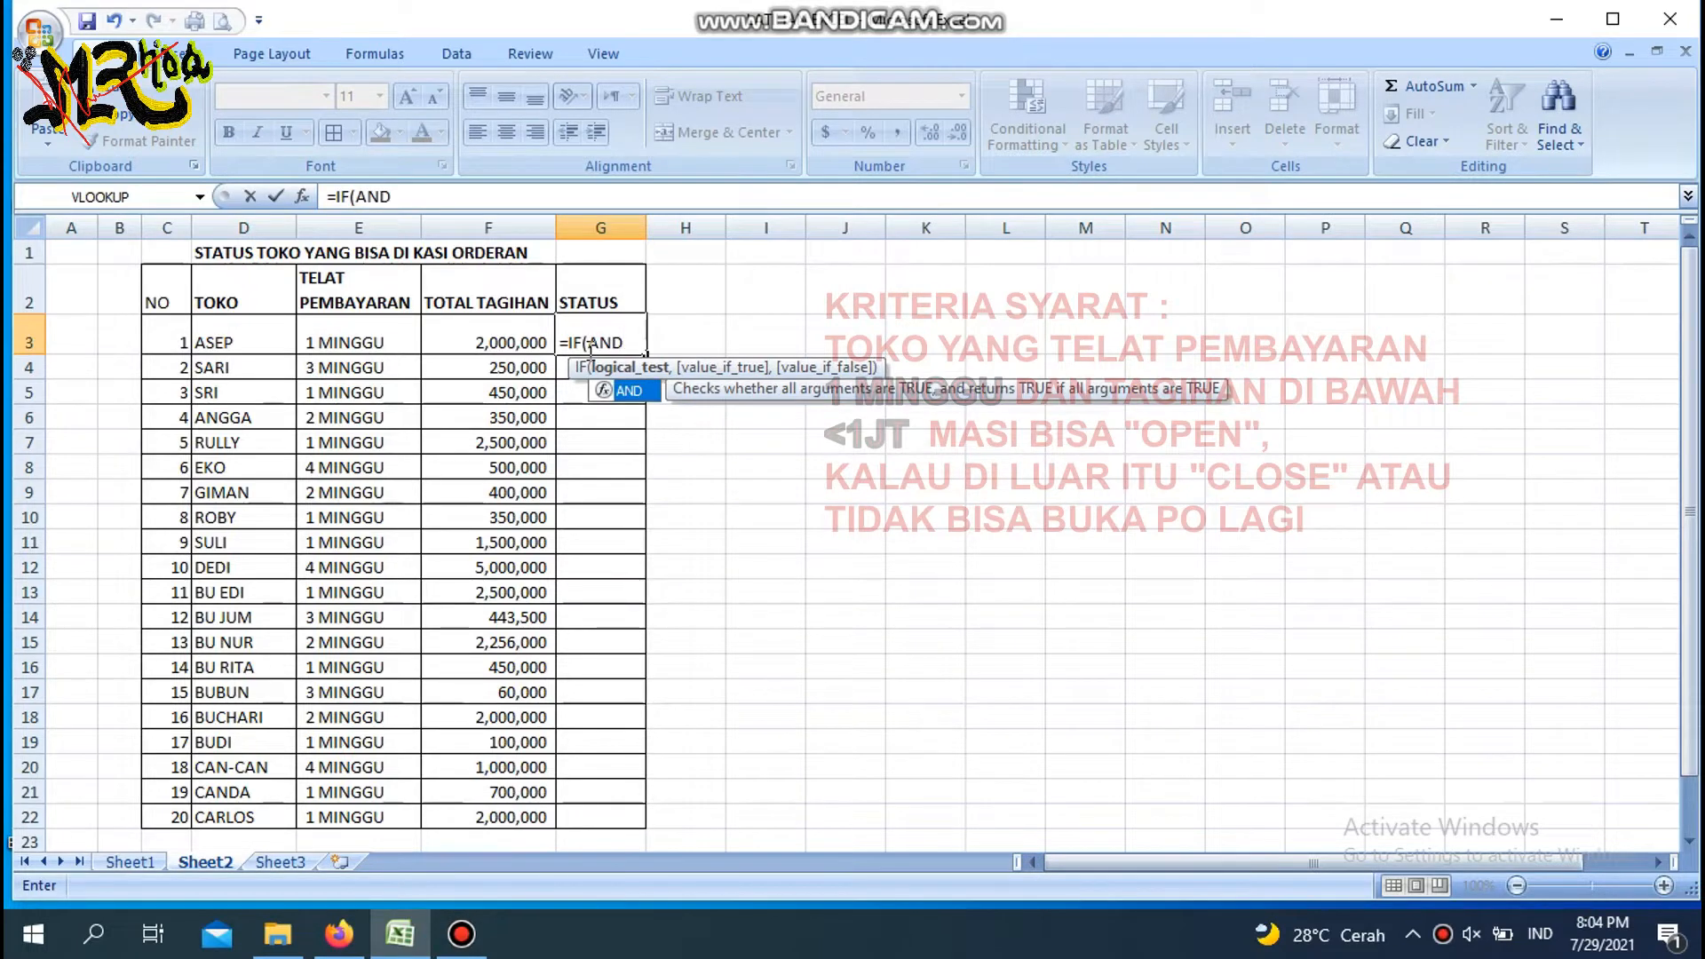
pyautogui.write('(')
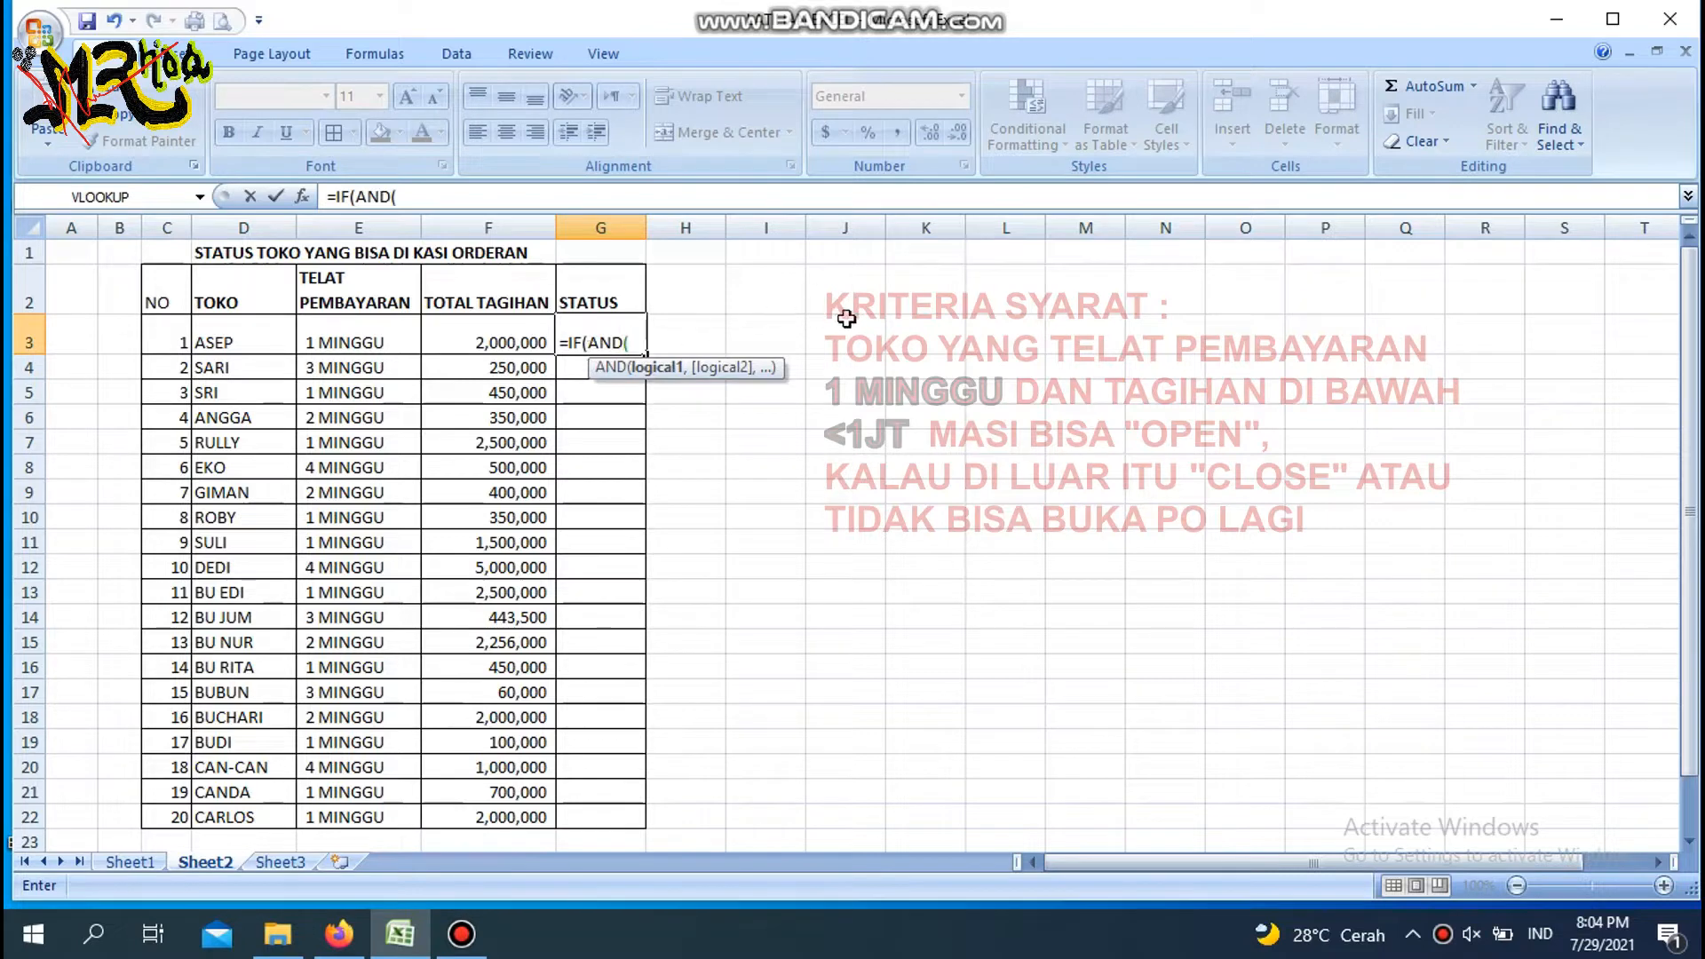
# - Set the AND conditions in the G3 formula to E3="1 MINGGU" and F3<1000000, and close the AND test
pyautogui.click(364, 338)
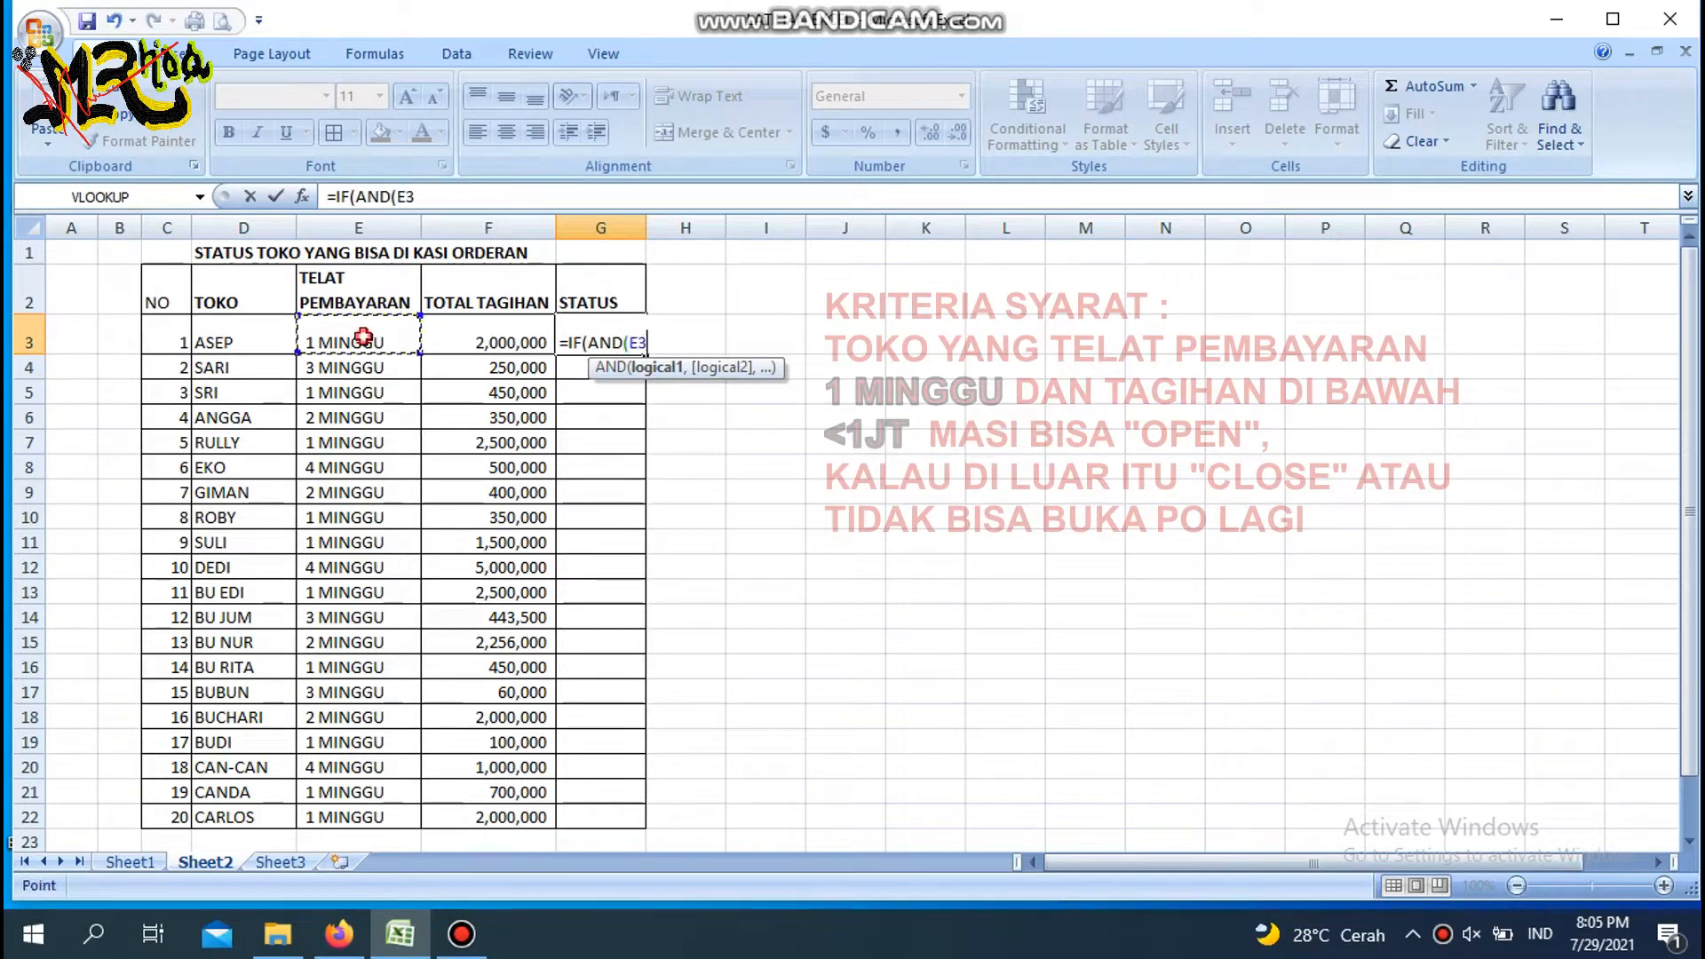
pyautogui.write('=1')
pyautogui.press('BackSpace')
pyautogui.write('"')
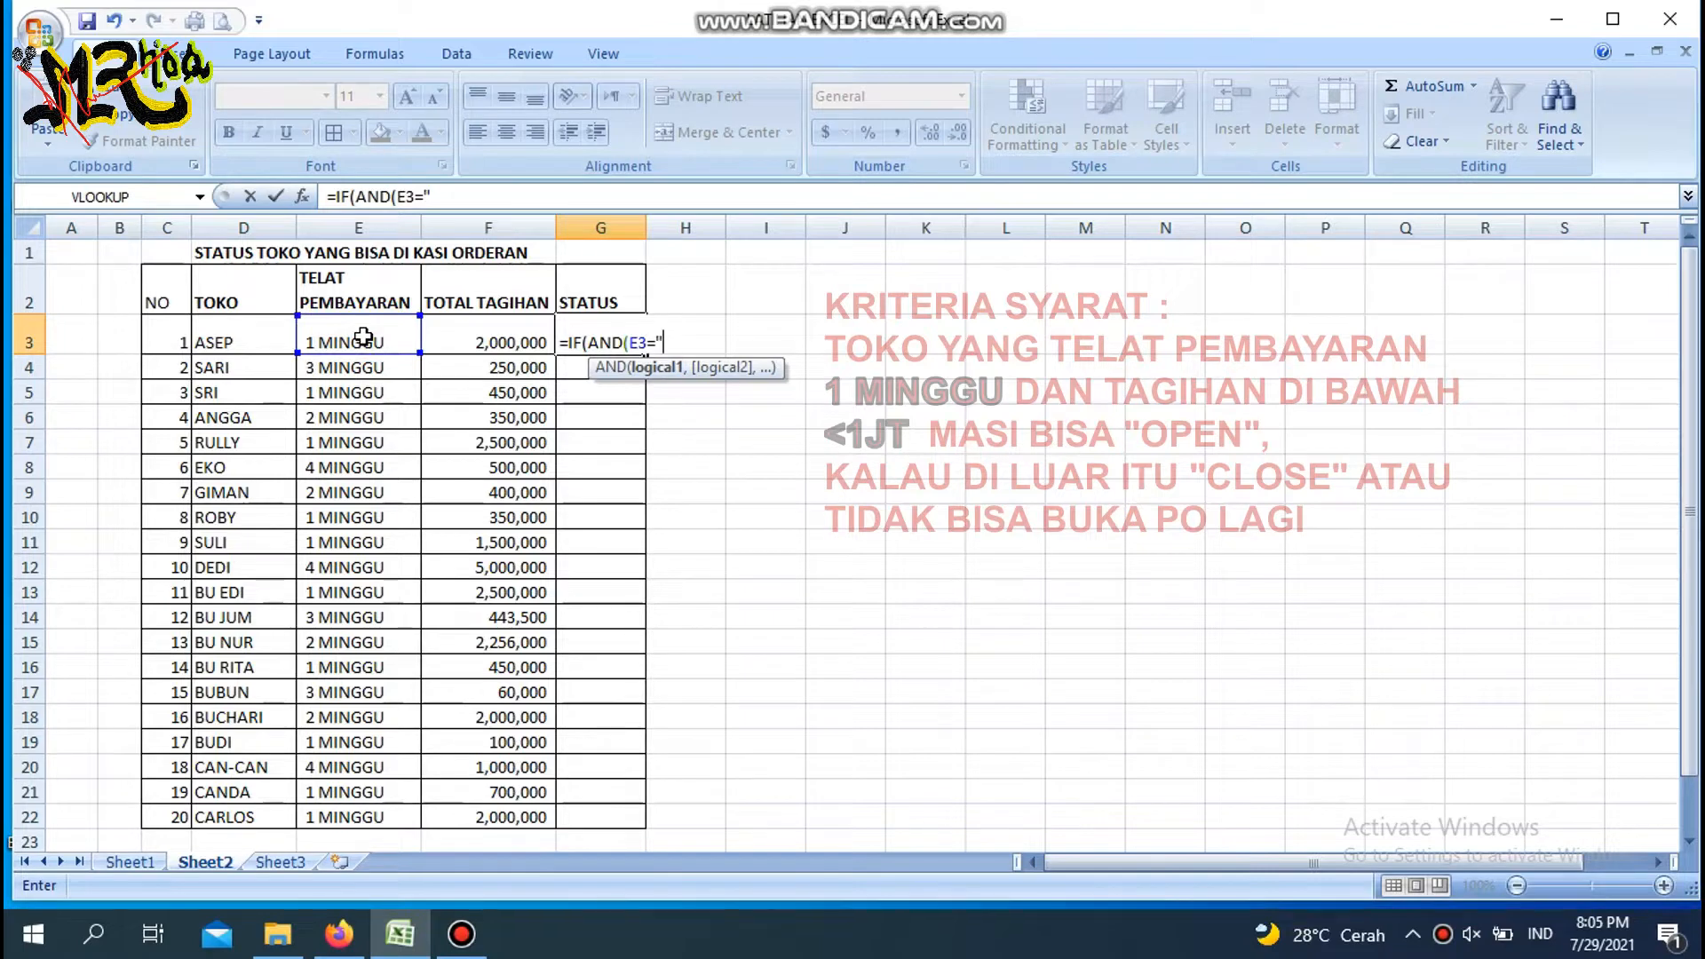
pyautogui.write('1 MINGGU')
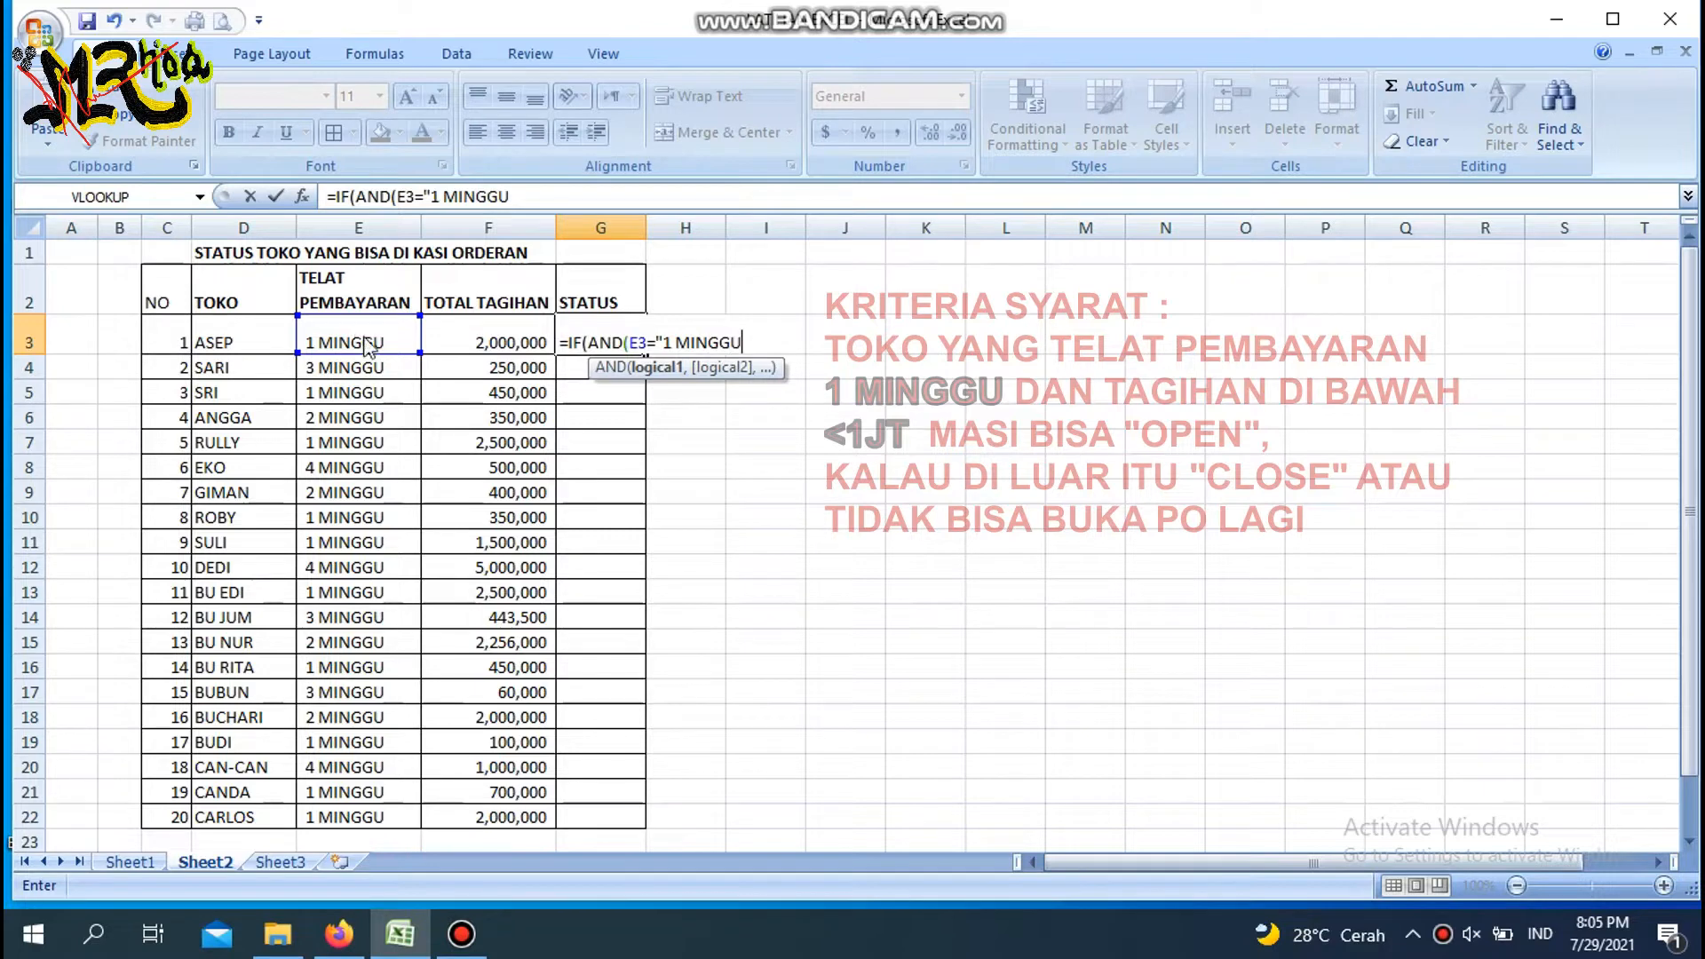
pyautogui.write('",')
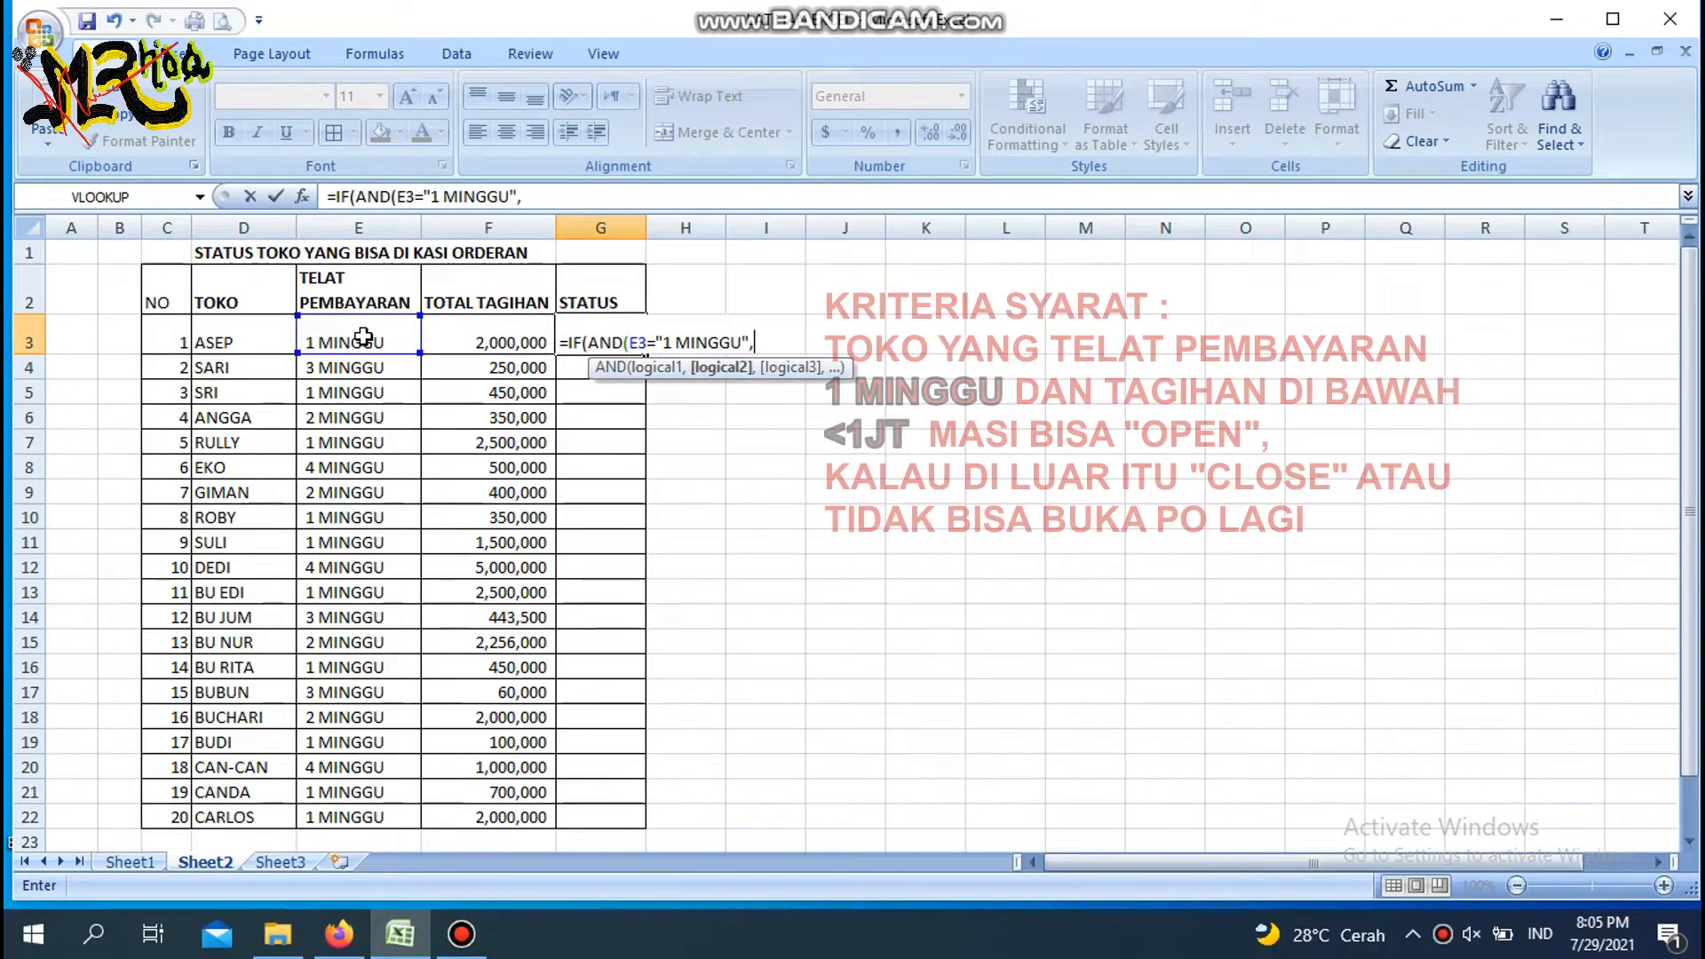
pyautogui.click(477, 331)
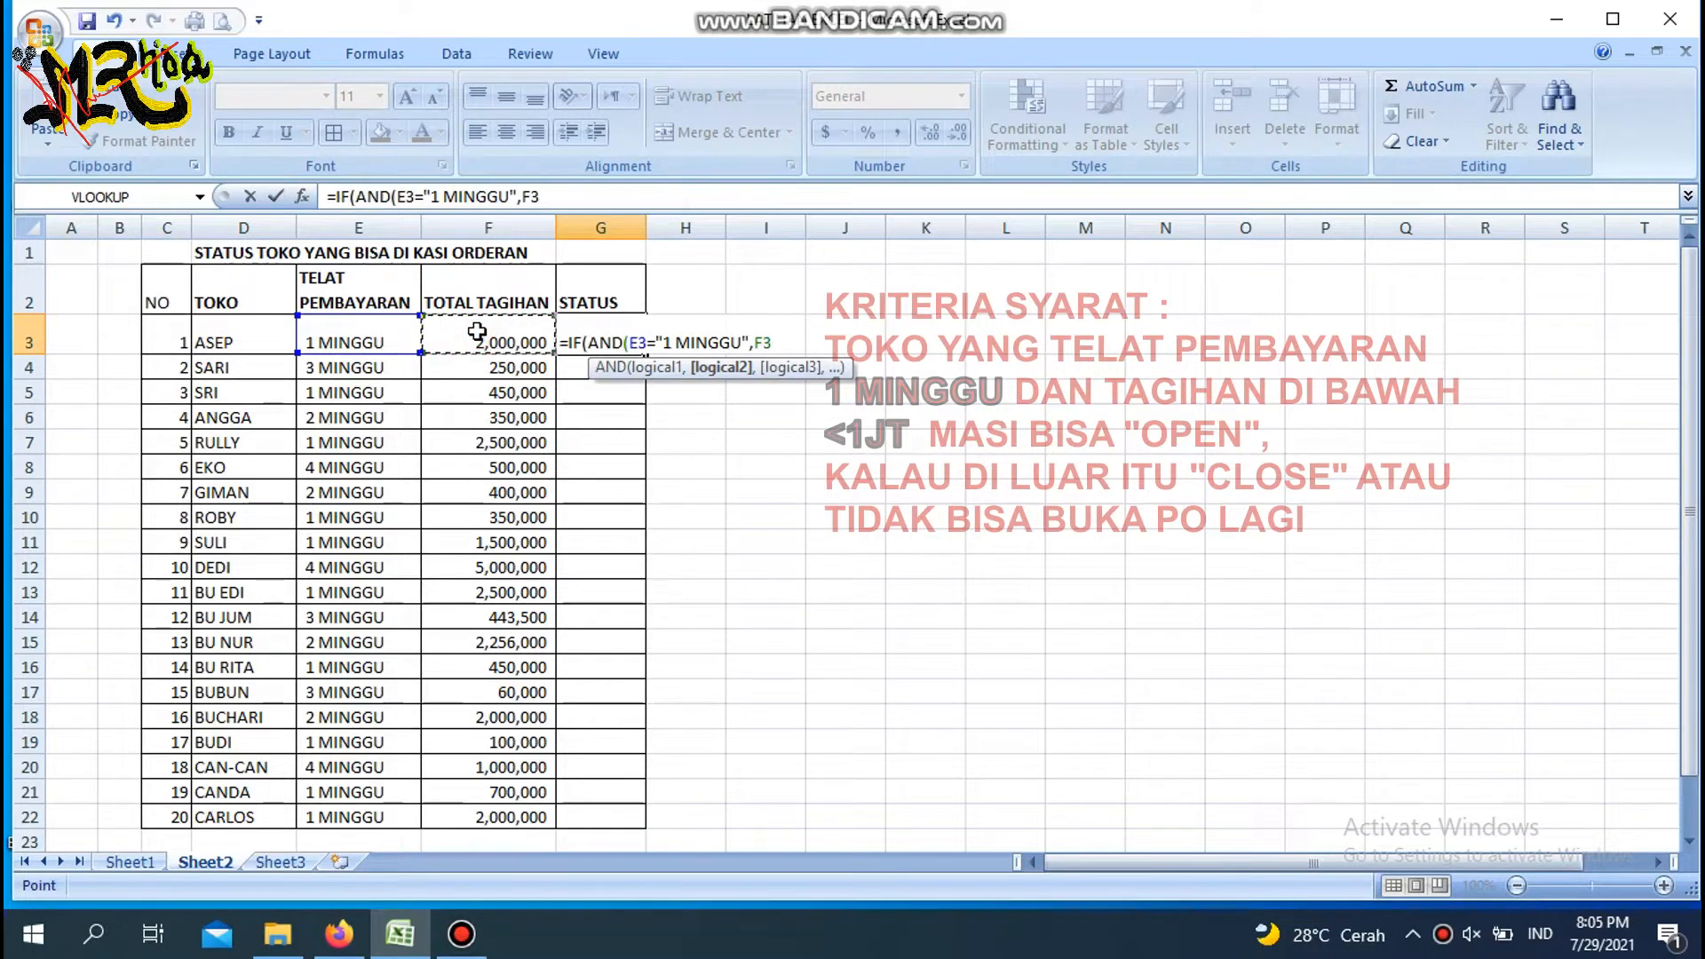
pyautogui.write('<1000000')
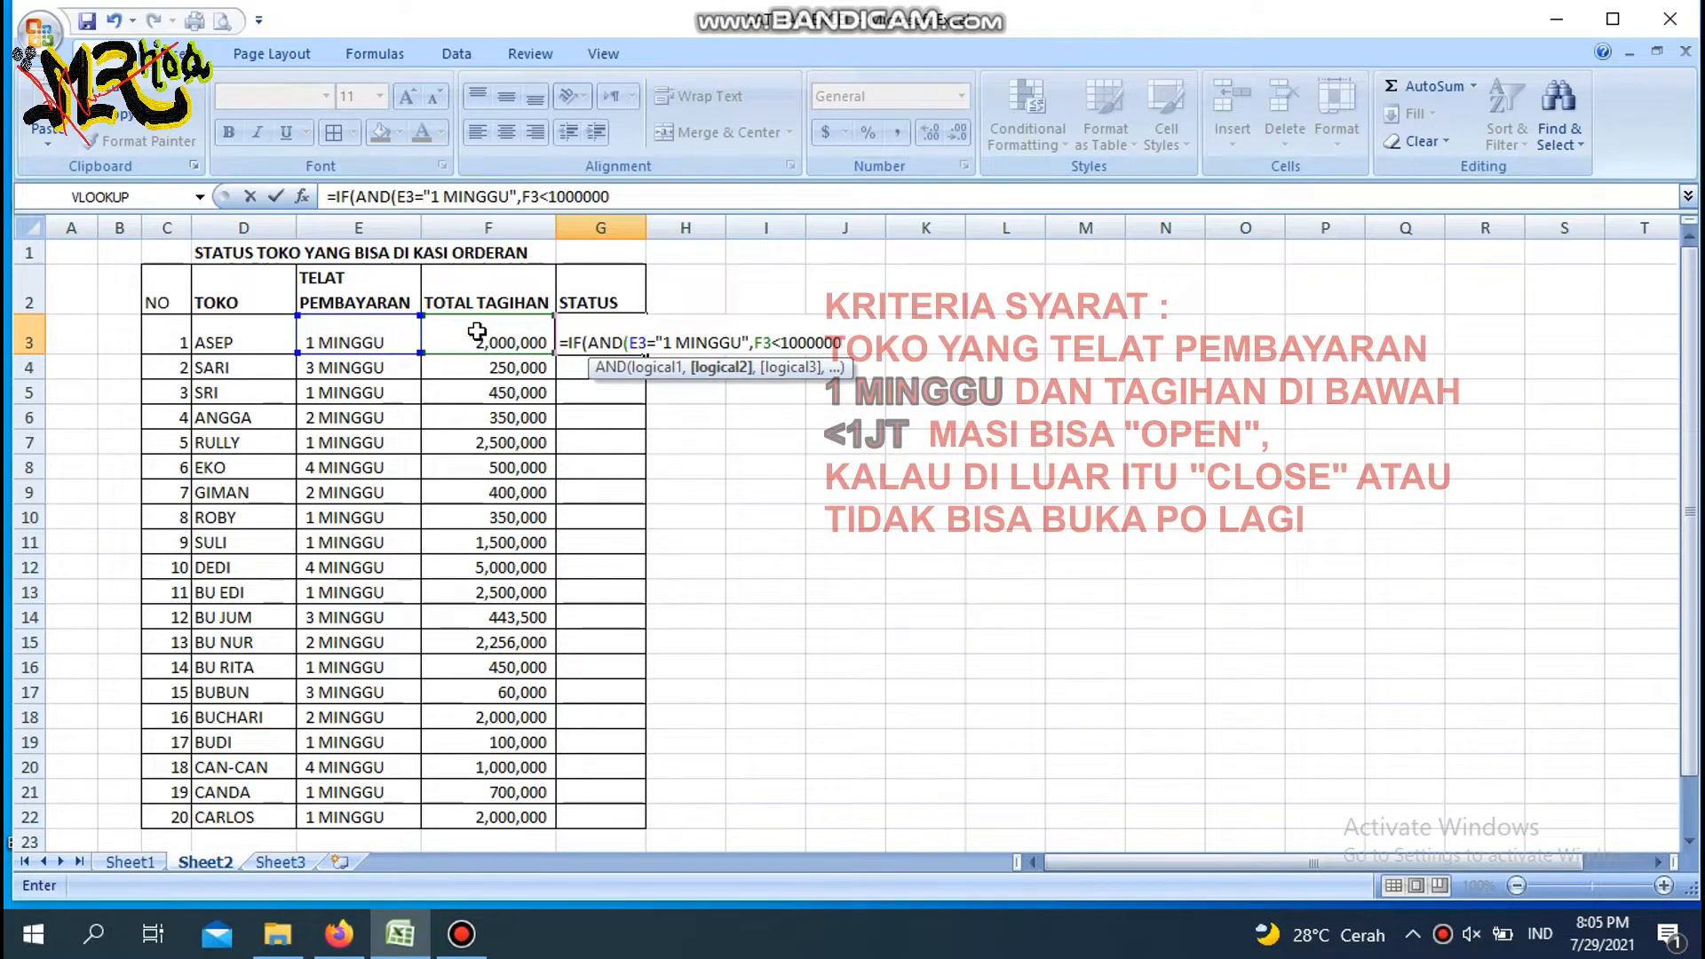
pyautogui.write('),')
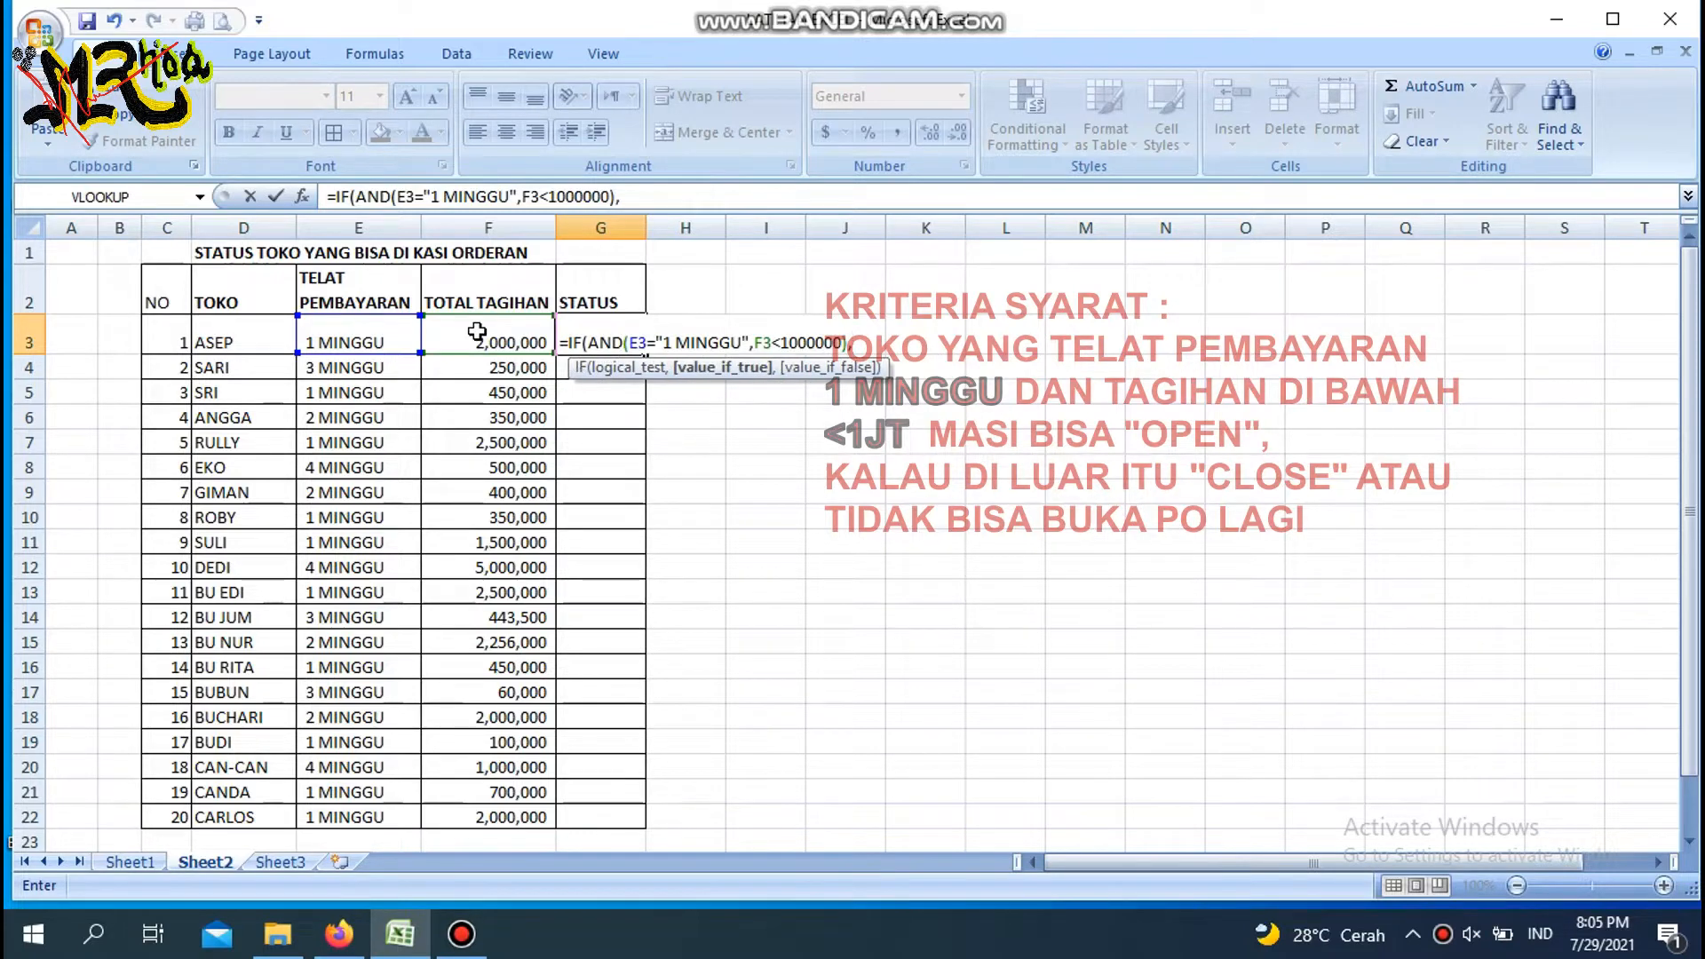
# - Complete the G3 formula to return "OPEN" when true and "CLOSE" when false, and enter it
pyautogui.write('O')
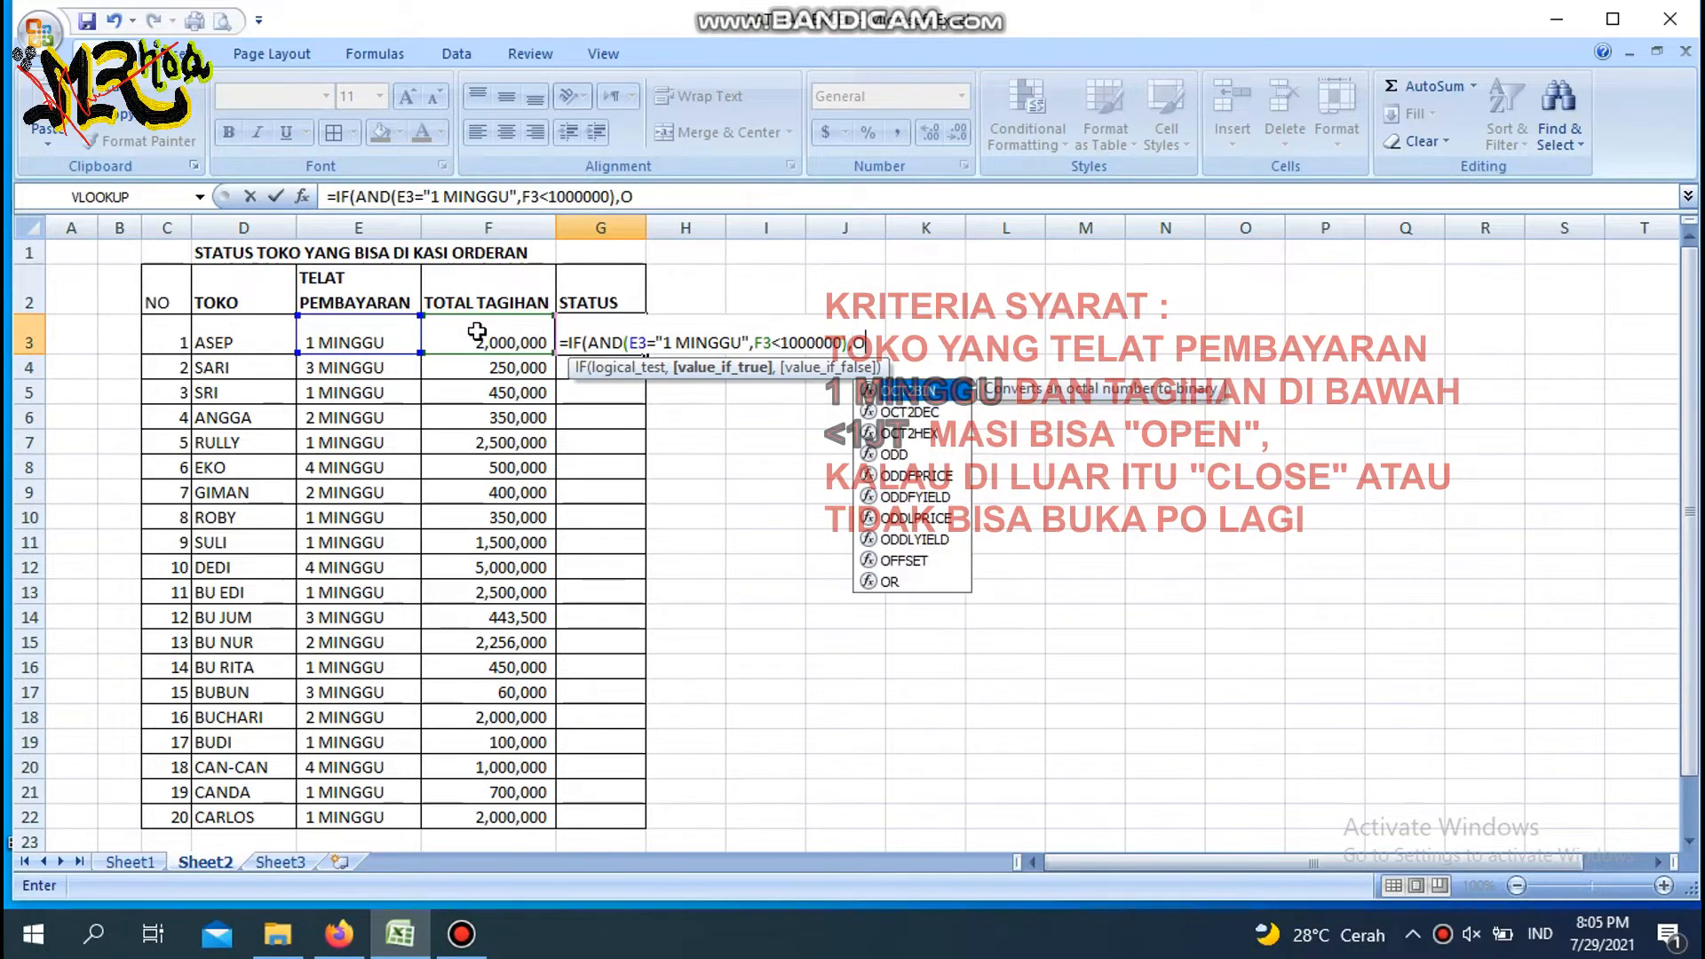
pyautogui.press('BackSpace')
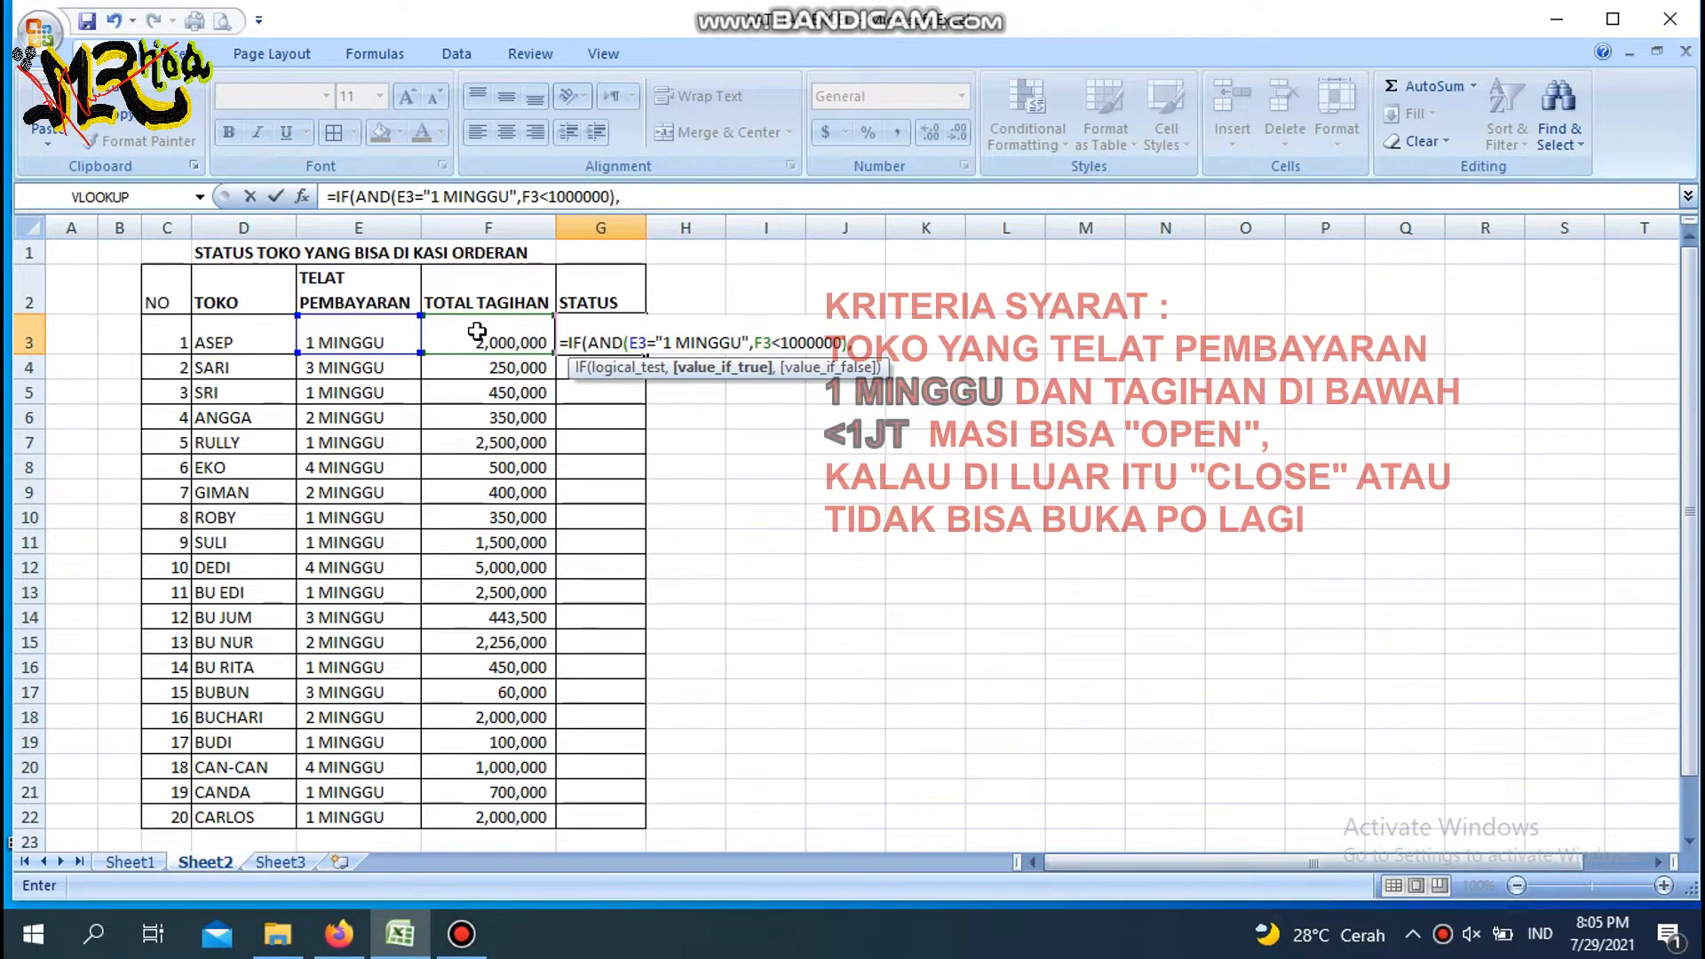
pyautogui.write('"OPEN","')
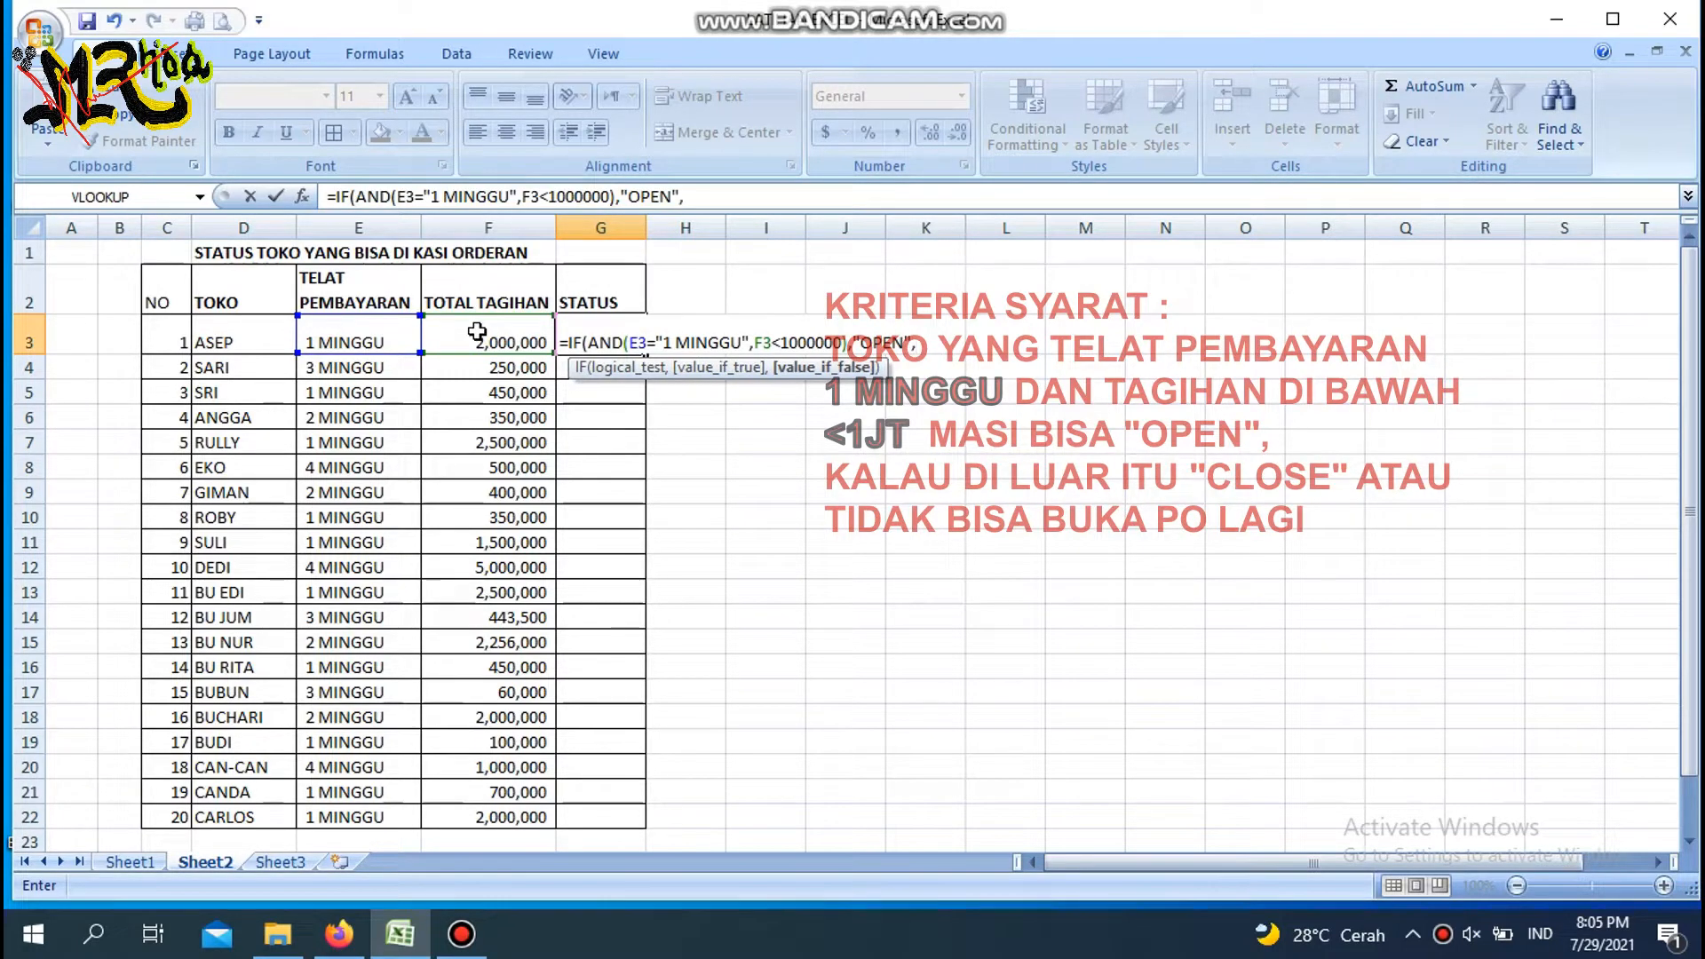
pyautogui.write('CLOSE')
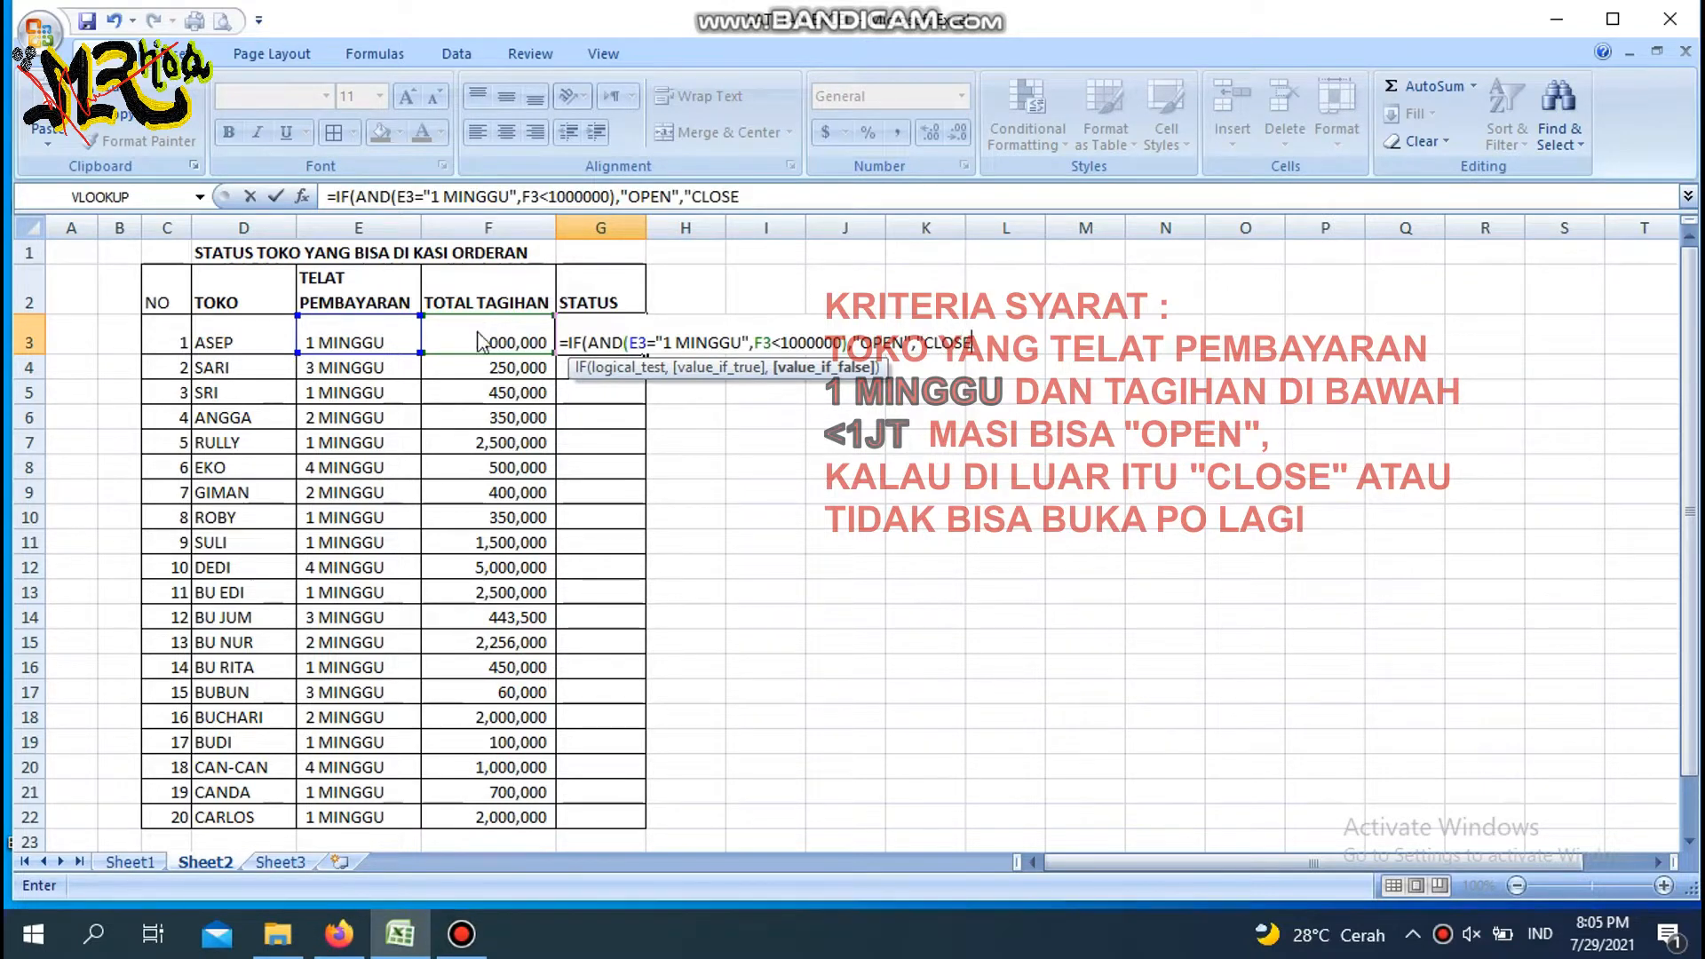
pyautogui.write('")')
pyautogui.press('Return')
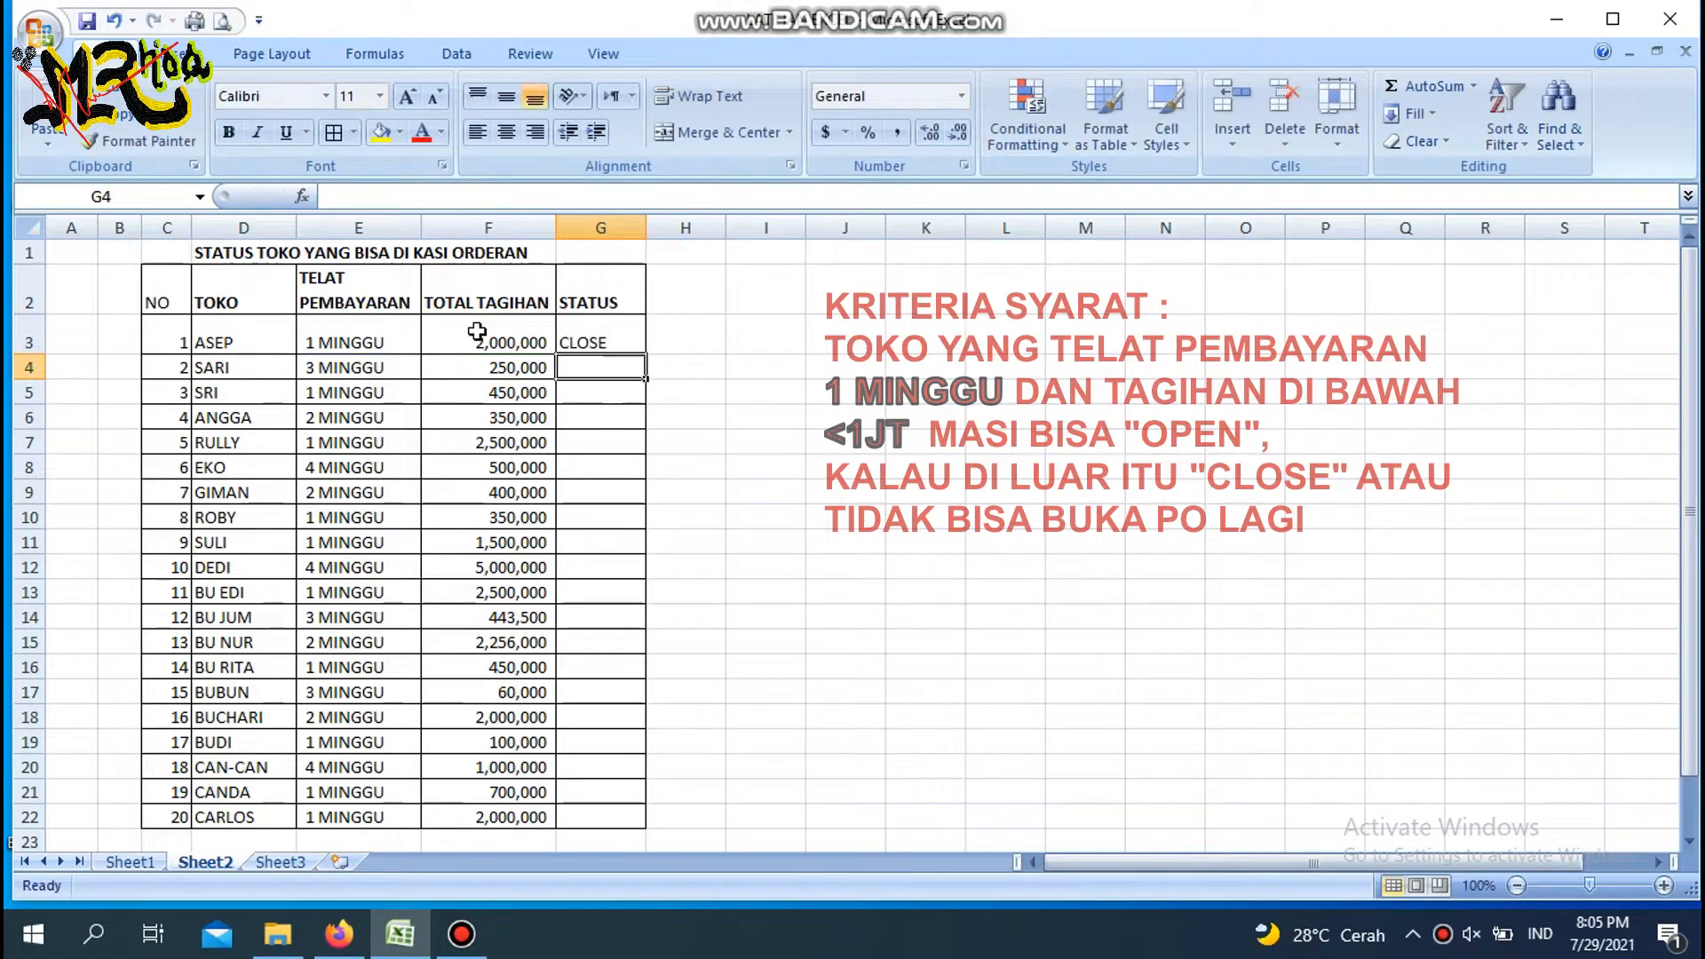
# - Copy the G3 formula and select G4 as the first destination cell
pyautogui.click(584, 329)
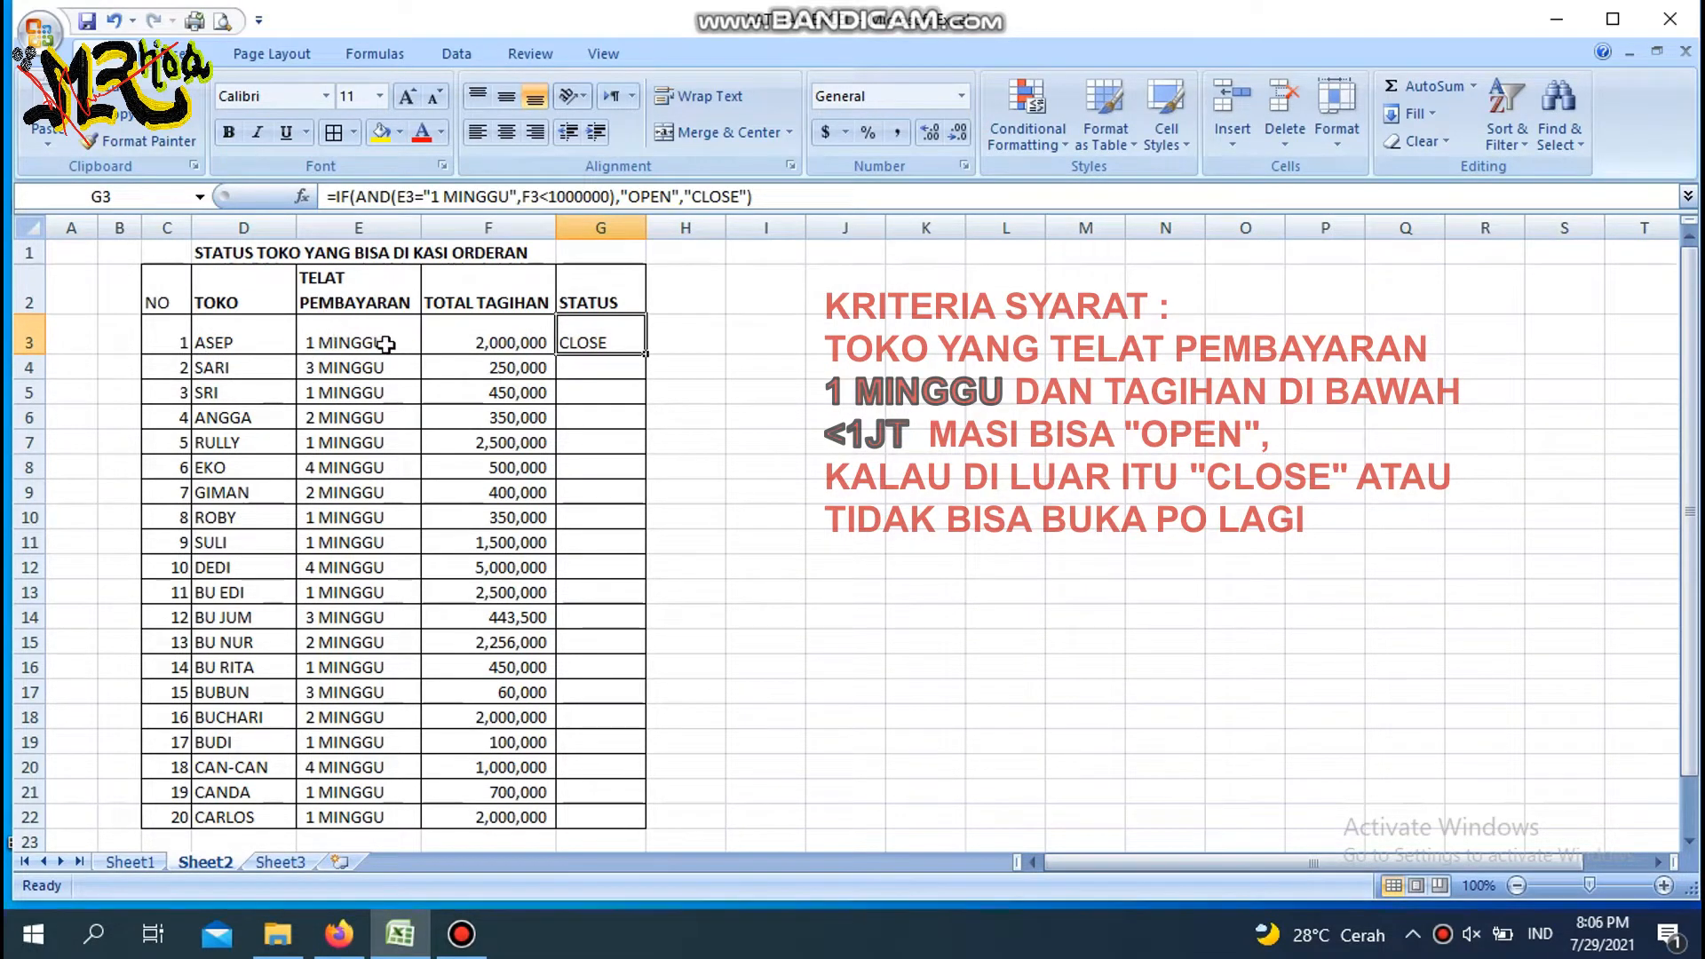
pyautogui.rightClick(617, 329)
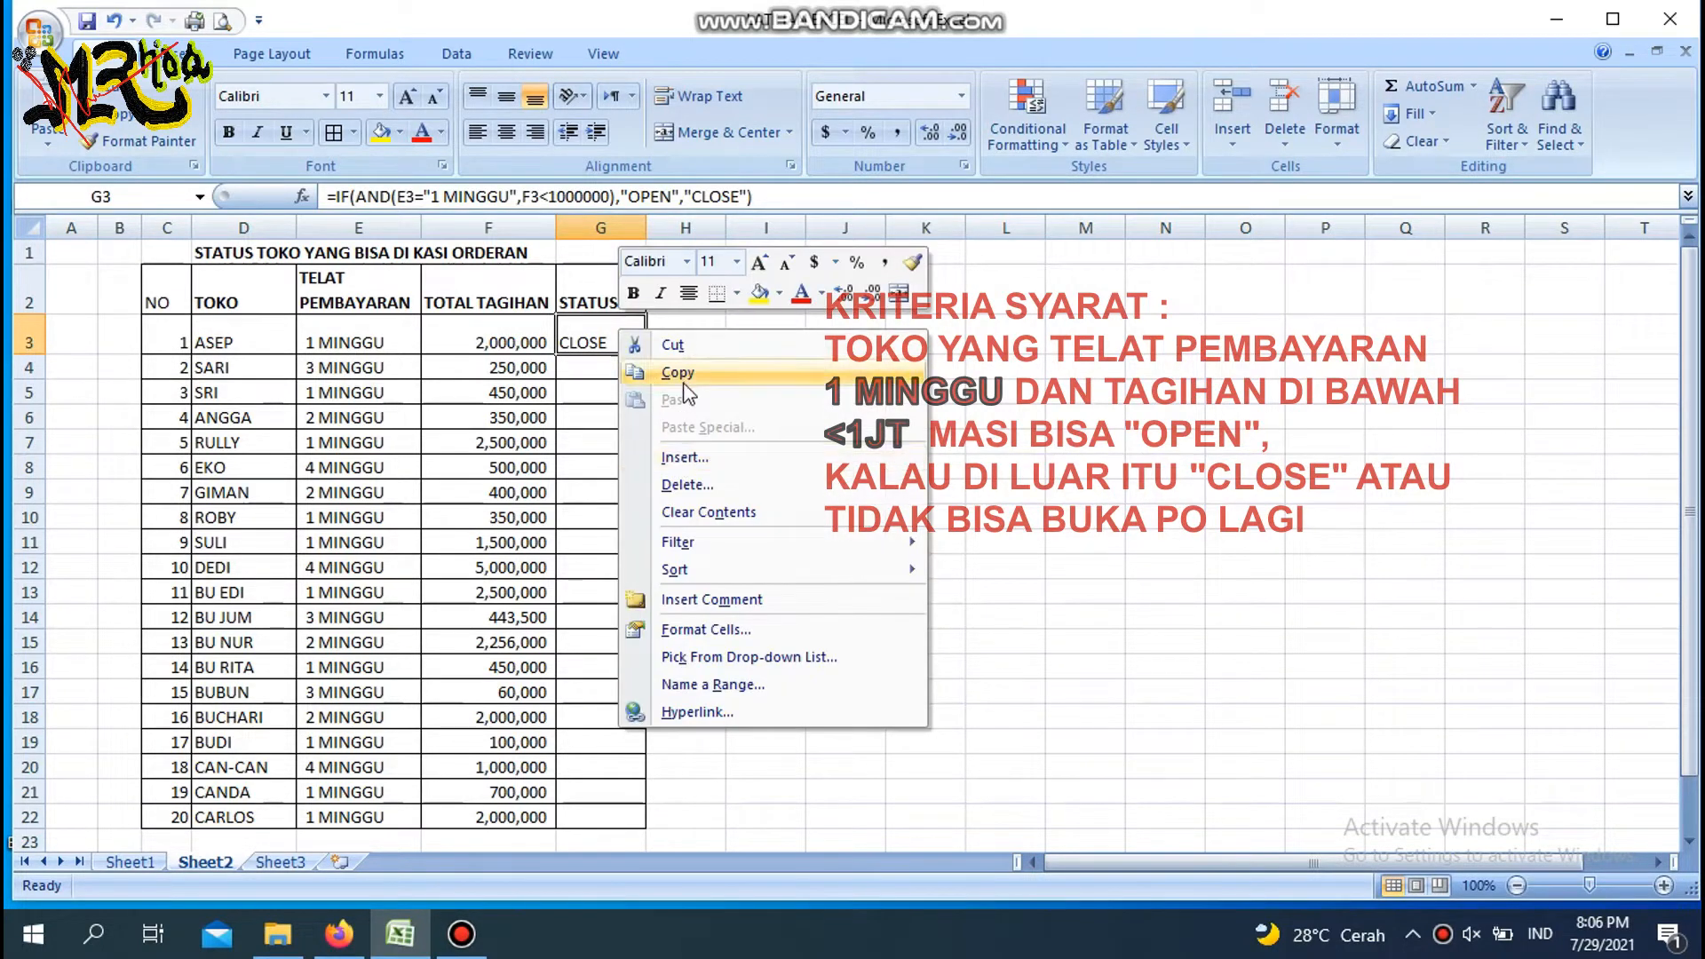
pyautogui.click(679, 373)
pyautogui.click(601, 366)
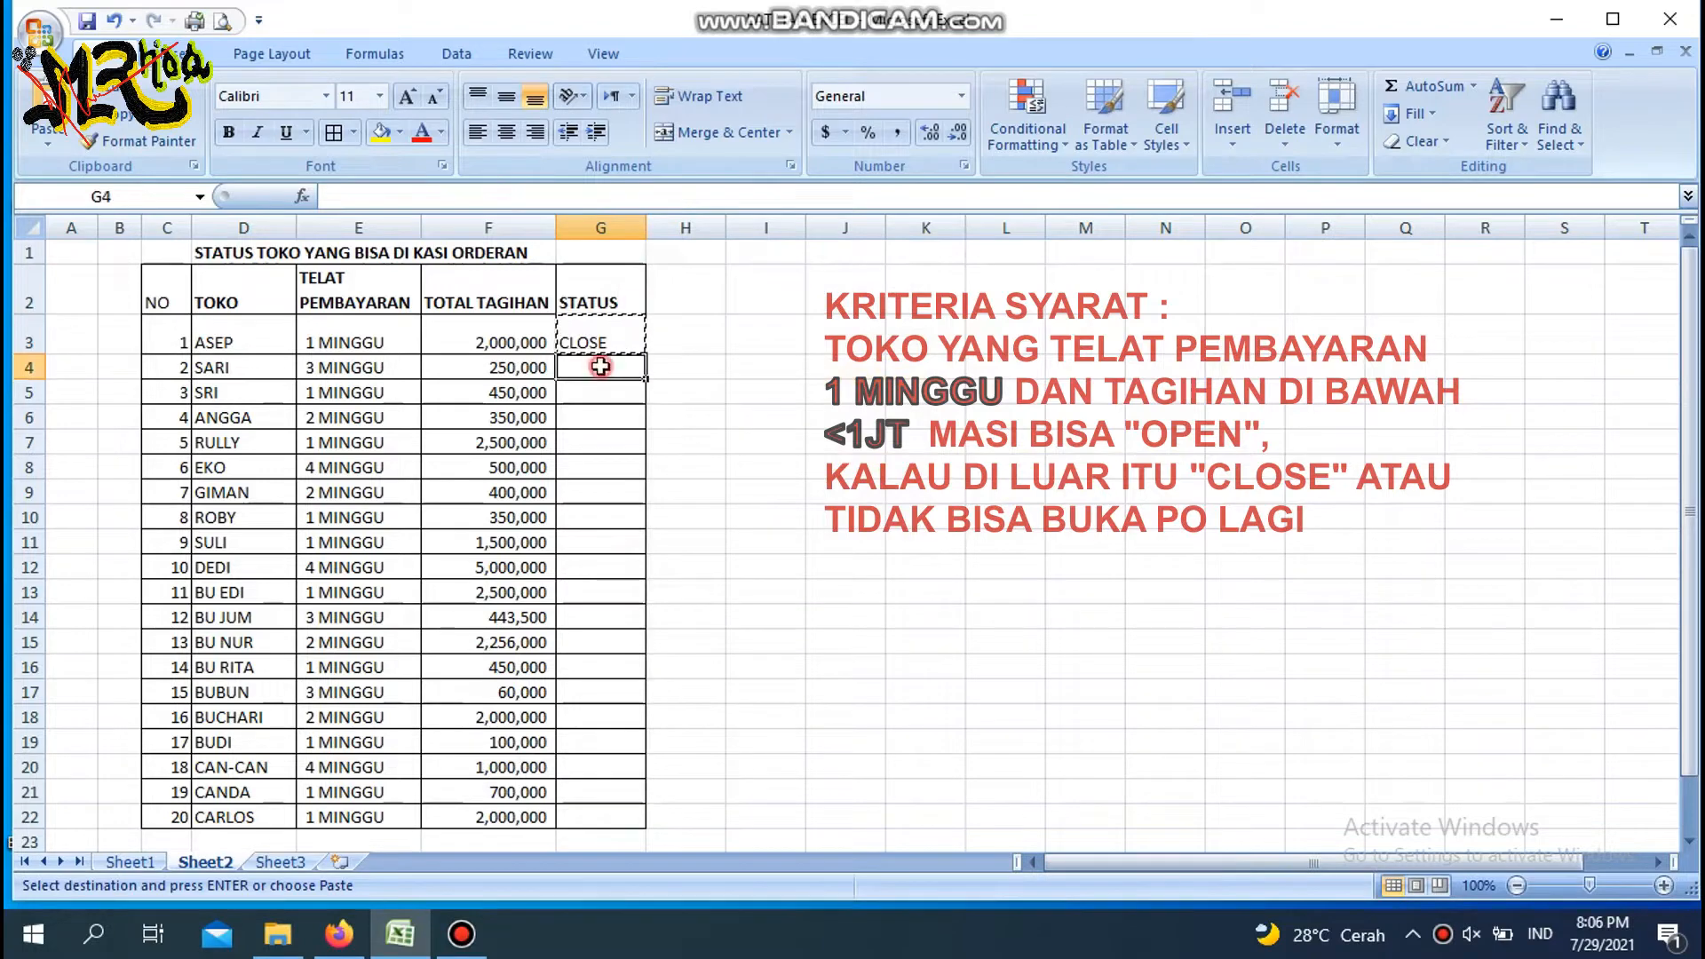
pyautogui.moveTo(601, 366); pyautogui.dragTo(578, 885)
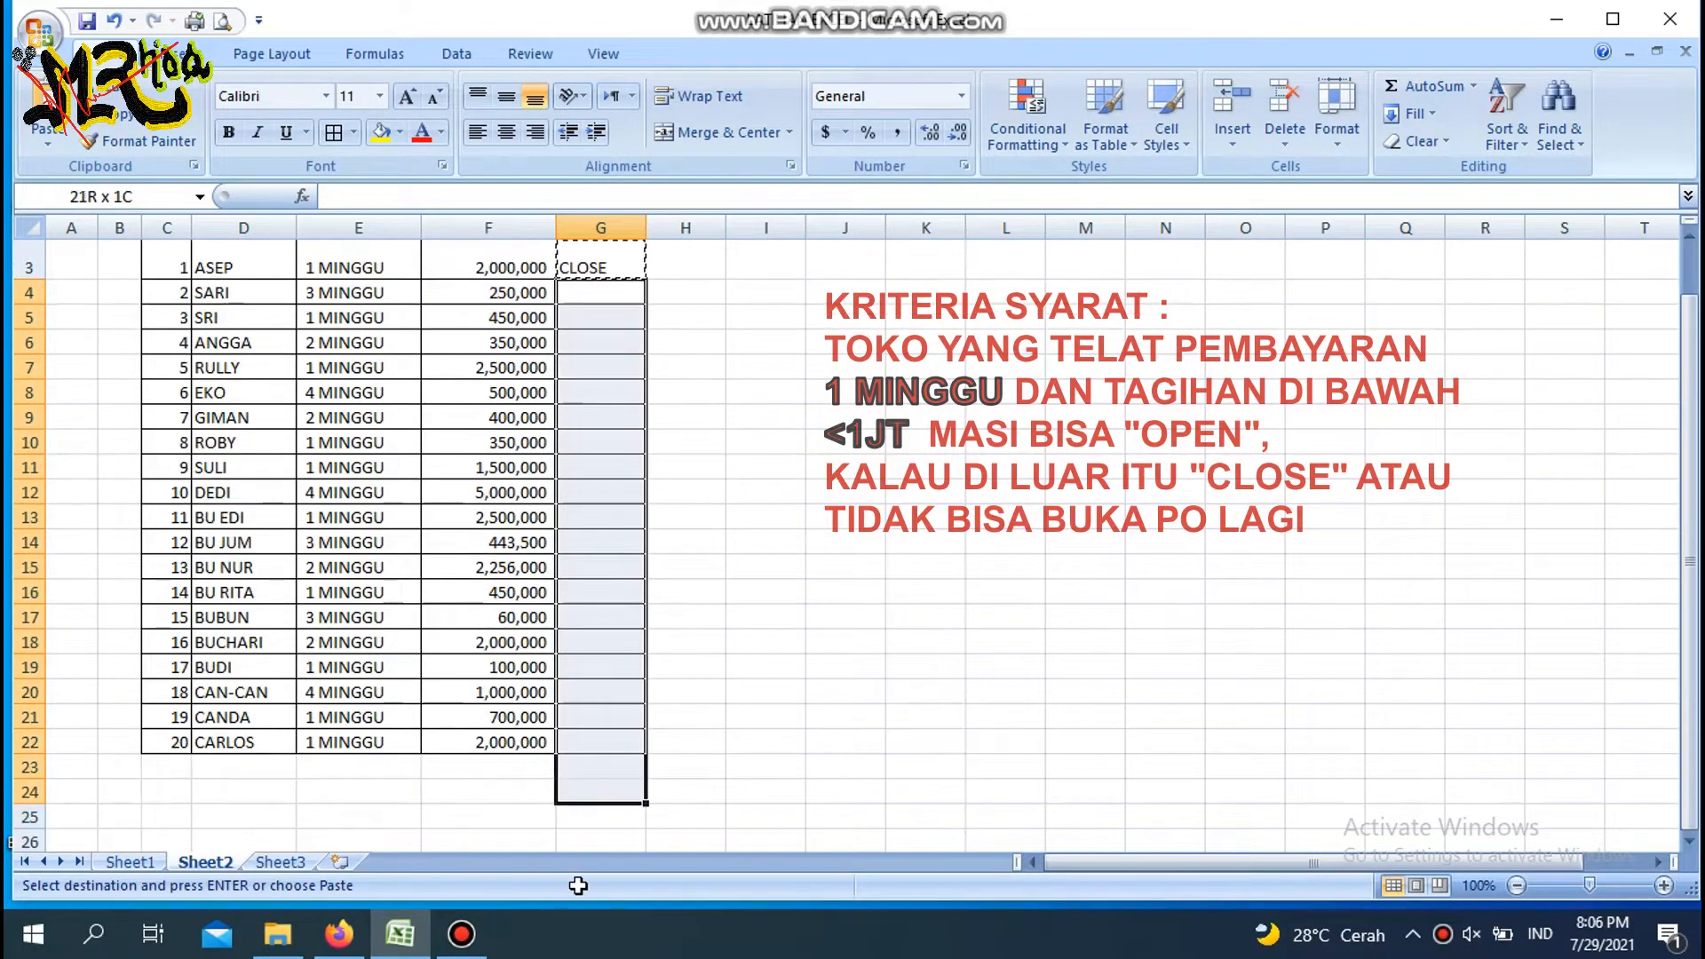
pyautogui.press('Up')
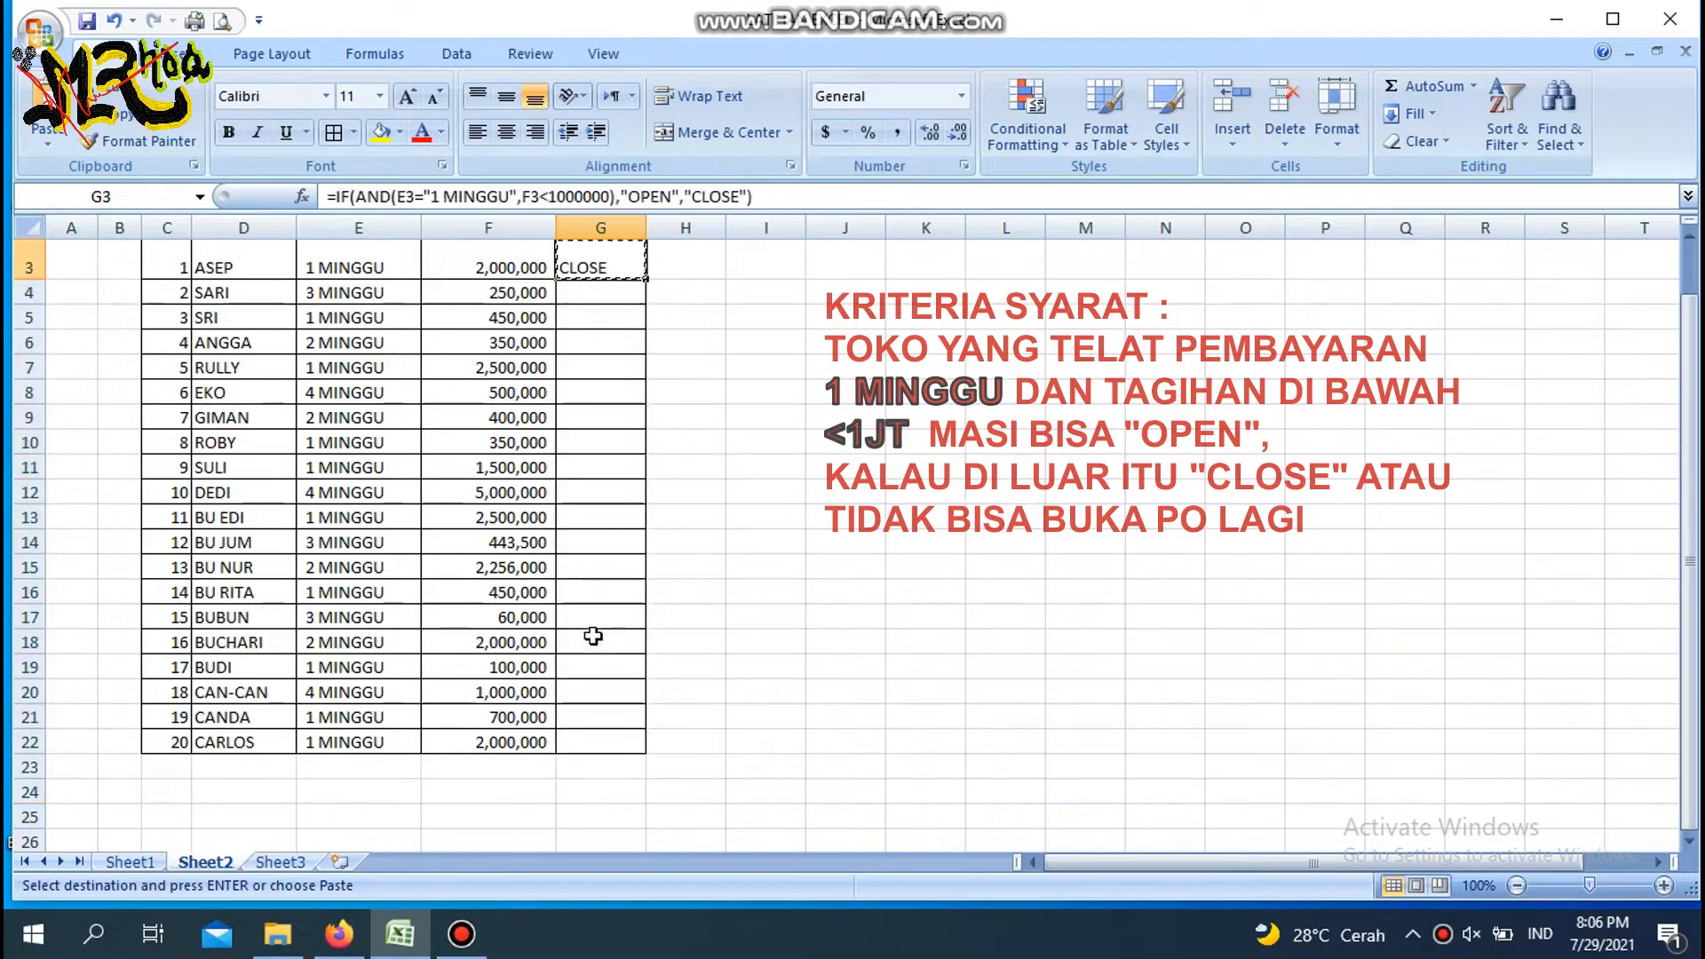
pyautogui.press('Up')
pyautogui.press('Down')
pyautogui.press('Down')
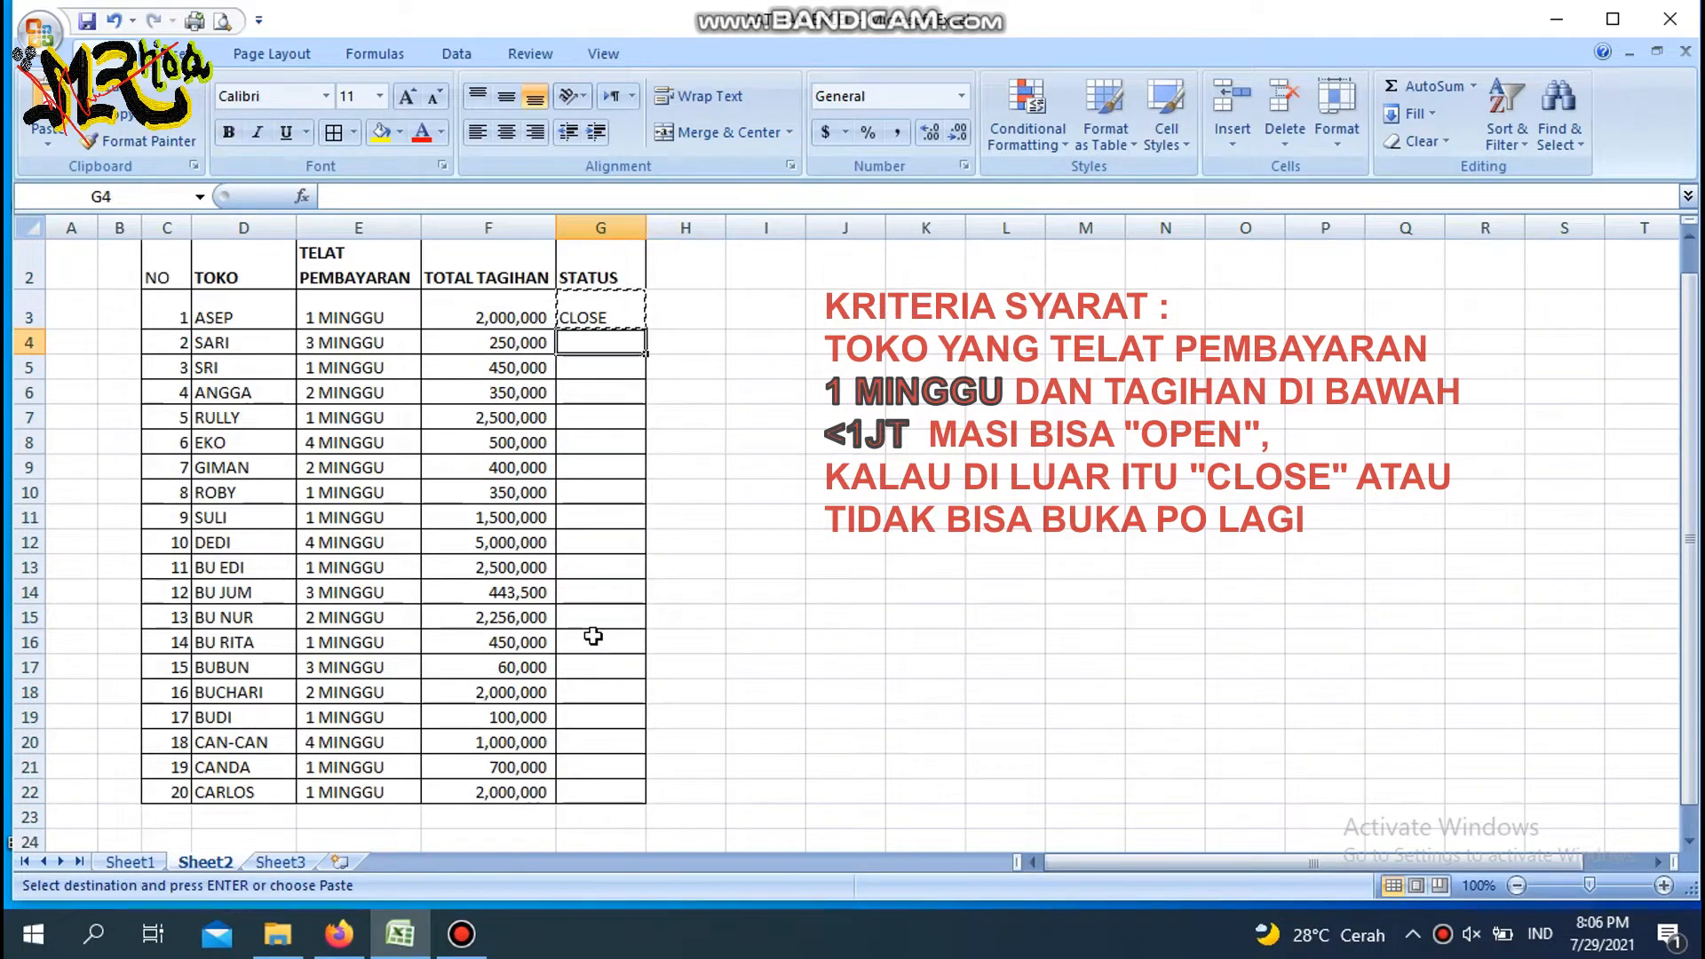
# - Paste the copied formula into the remaining STATUS cells, G4 through G22, and end copy mode
pyautogui.hotkey('shift', 'Down')
pyautogui.hotkey('shift', 'Down')
pyautogui.hotkey('shift', 'Down')
pyautogui.hotkey('shift', 'Down')
pyautogui.hotkey('shift', 'Down')
pyautogui.hotkey('shift', 'Down')
pyautogui.hotkey('shift', 'Down')
pyautogui.hotkey('shift', 'Down')
pyautogui.hotkey('shift', 'Down')
pyautogui.hotkey('shift', 'Down')
pyautogui.hotkey('shift', 'Down')
pyautogui.hotkey('shift', 'Down')
pyautogui.hotkey('shift', 'Down')
pyautogui.hotkey('shift', 'Down')
pyautogui.hotkey('shift', 'Down')
pyautogui.hotkey('shift', 'Down')
pyautogui.hotkey('shift', 'Down')
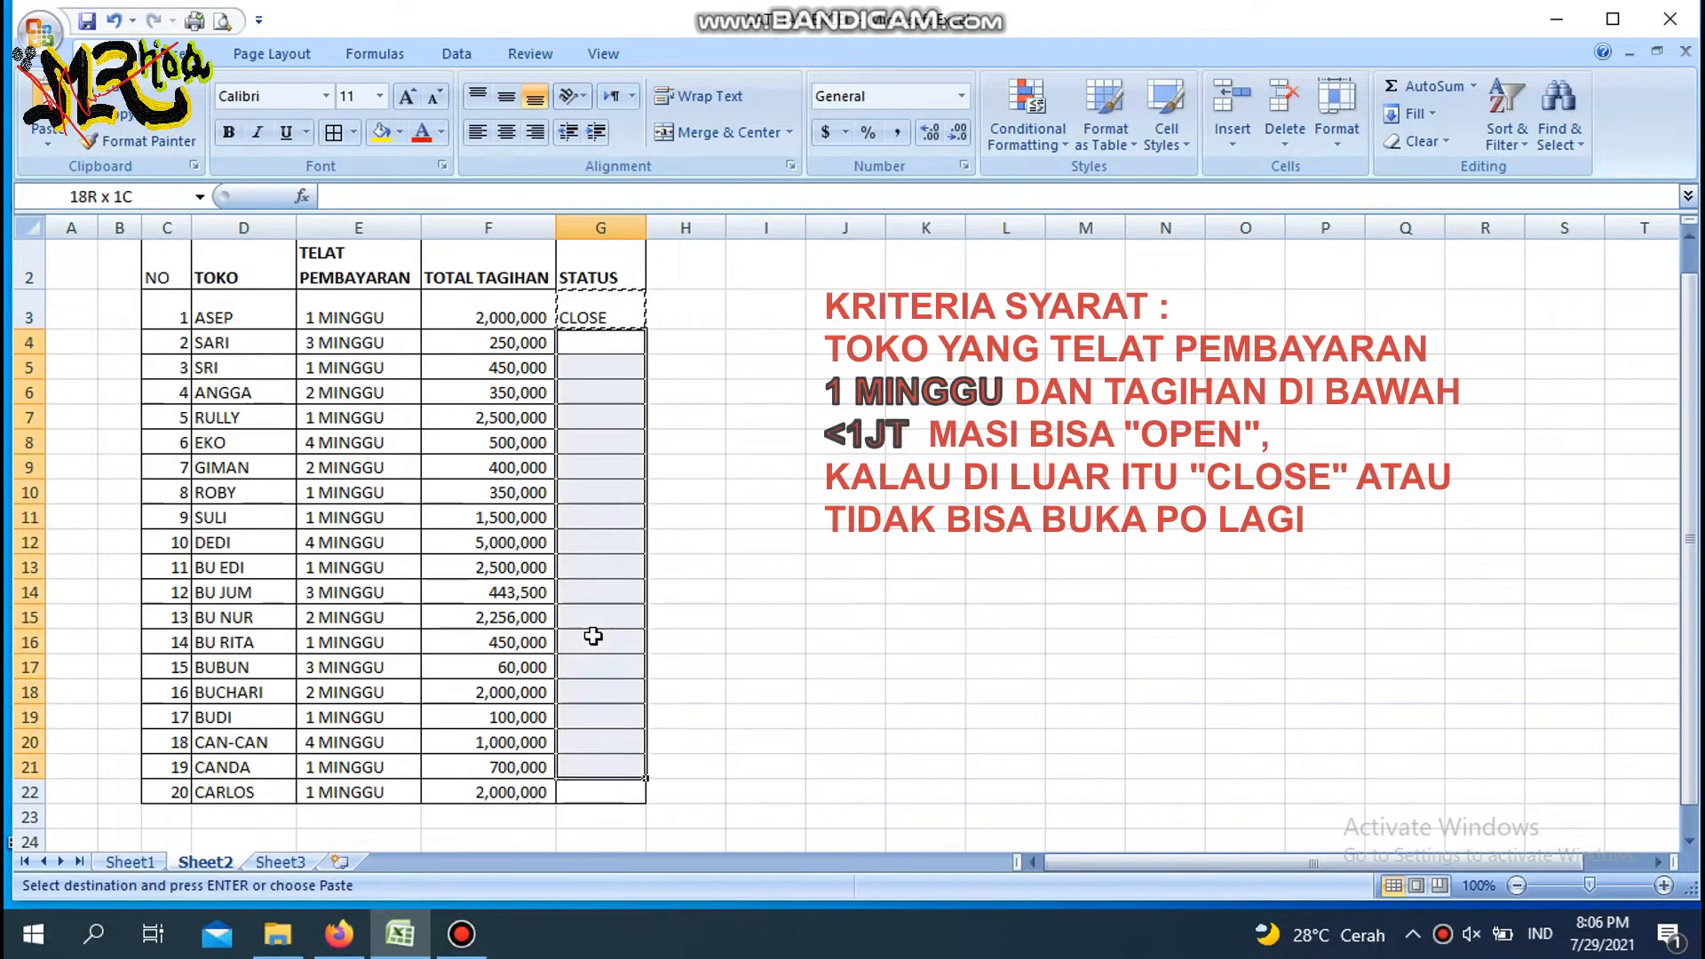
pyautogui.hotkey('shift', 'Down')
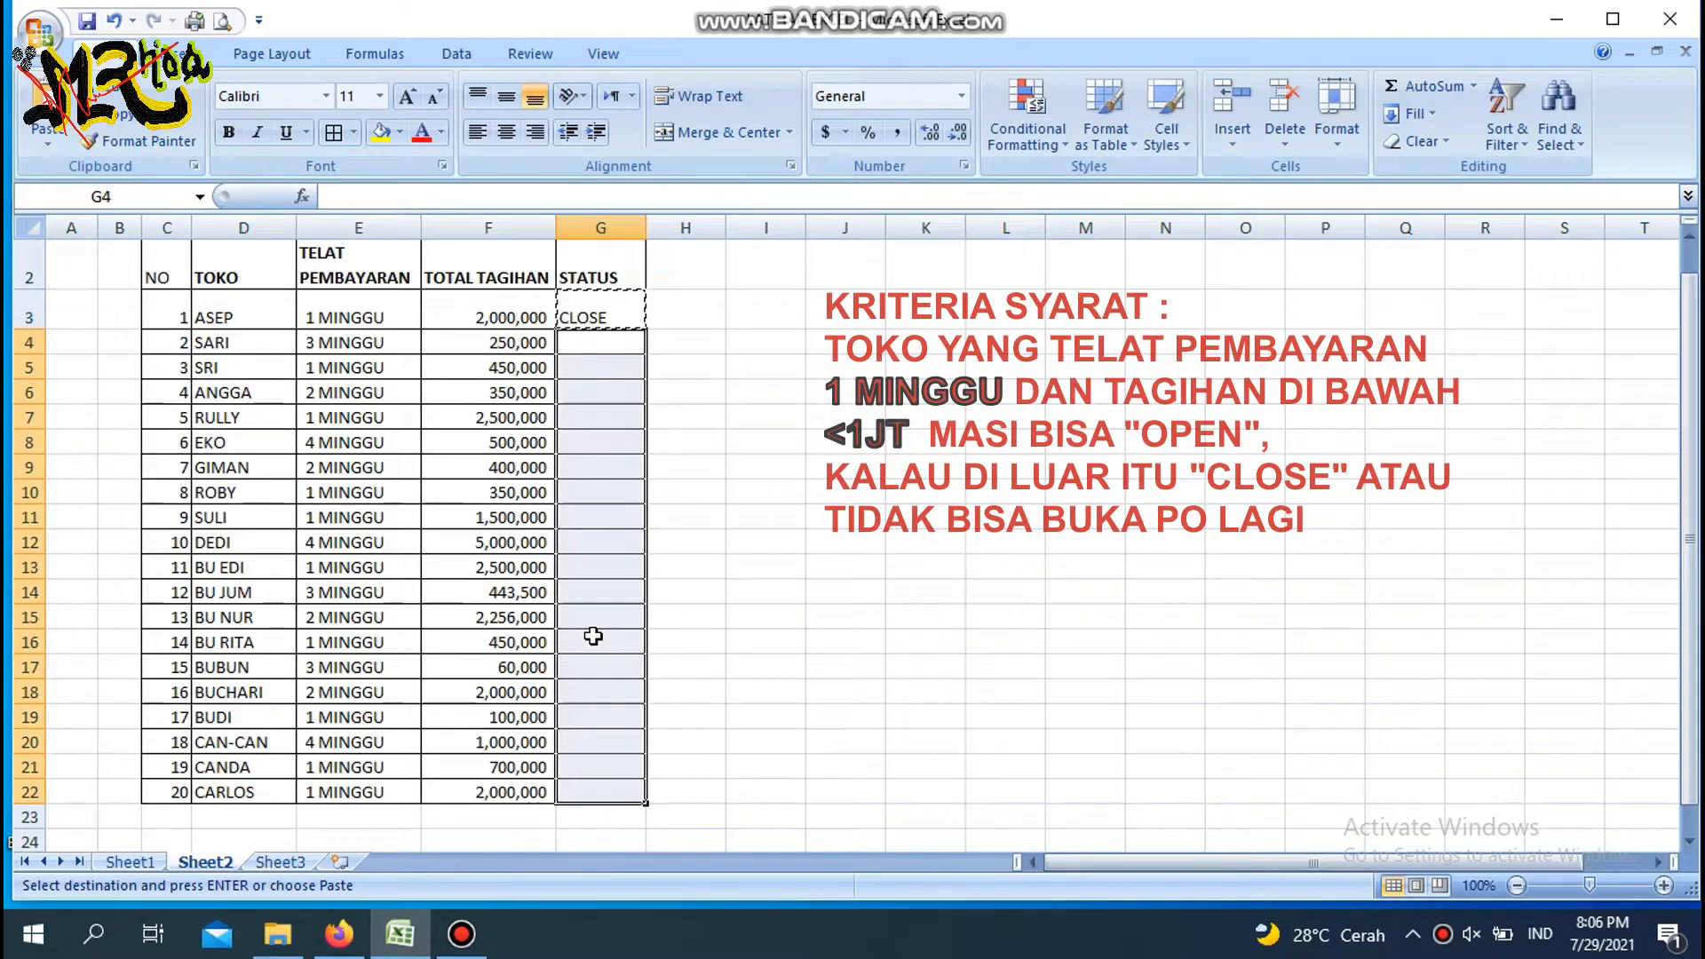
pyautogui.rightClick(582, 350)
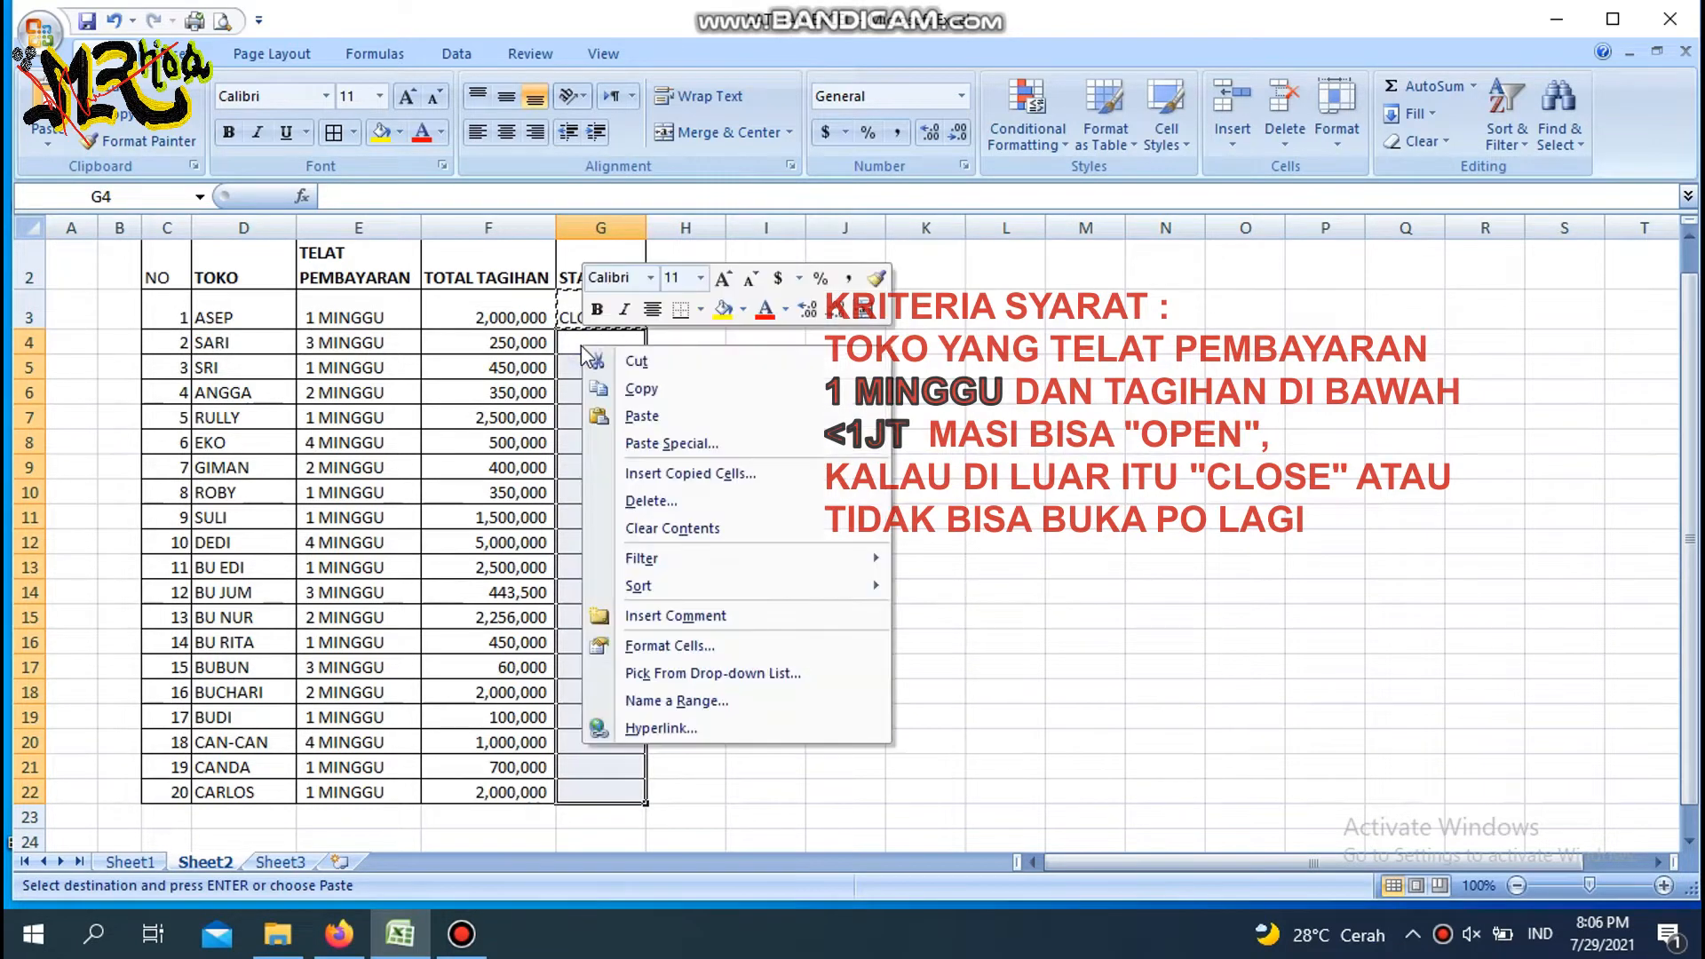
pyautogui.click(644, 417)
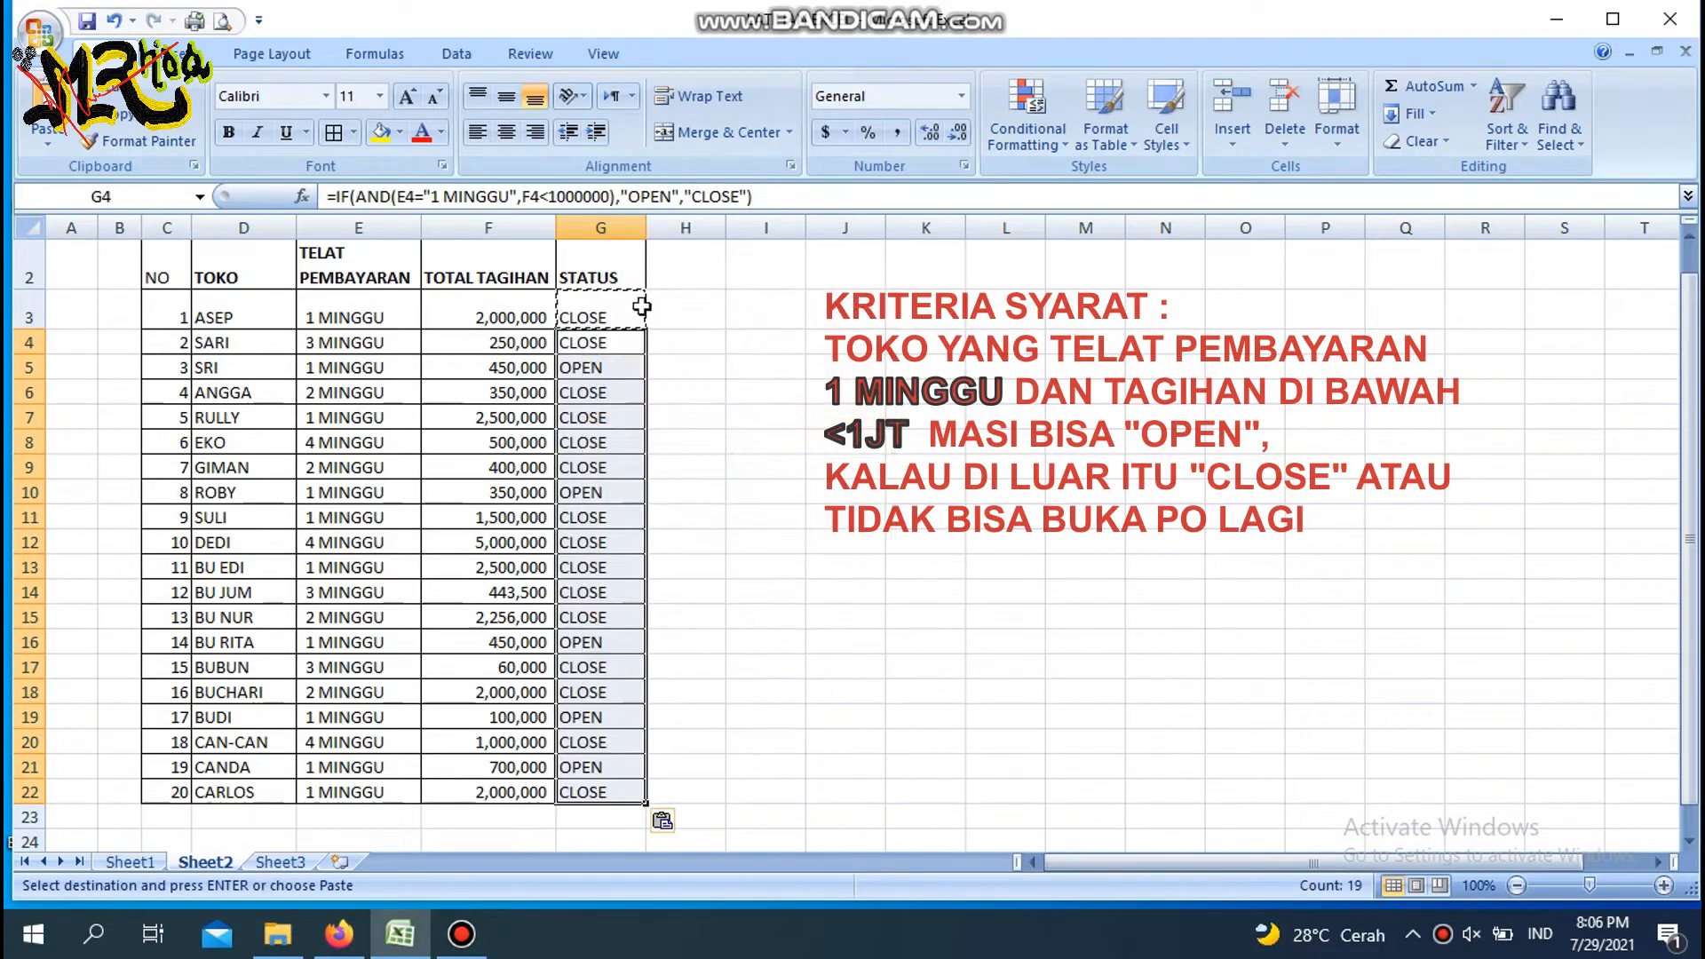
pyautogui.click(636, 306)
pyautogui.press('Escape')
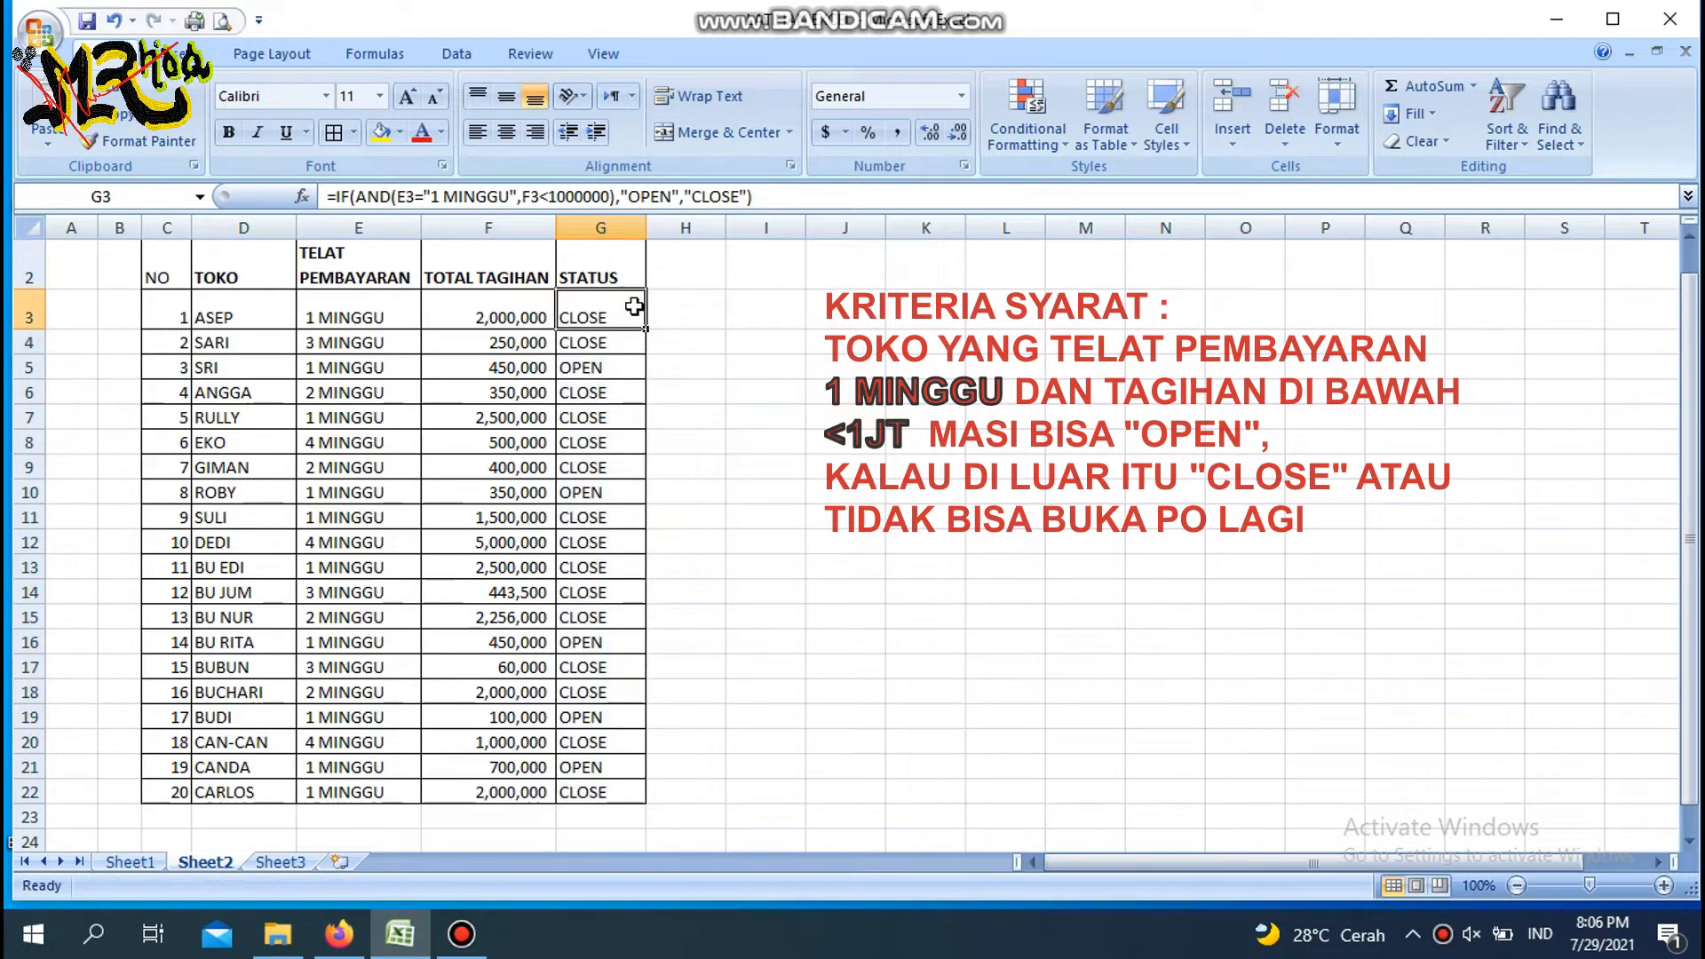
pyautogui.press('Up')
pyautogui.press('Up')
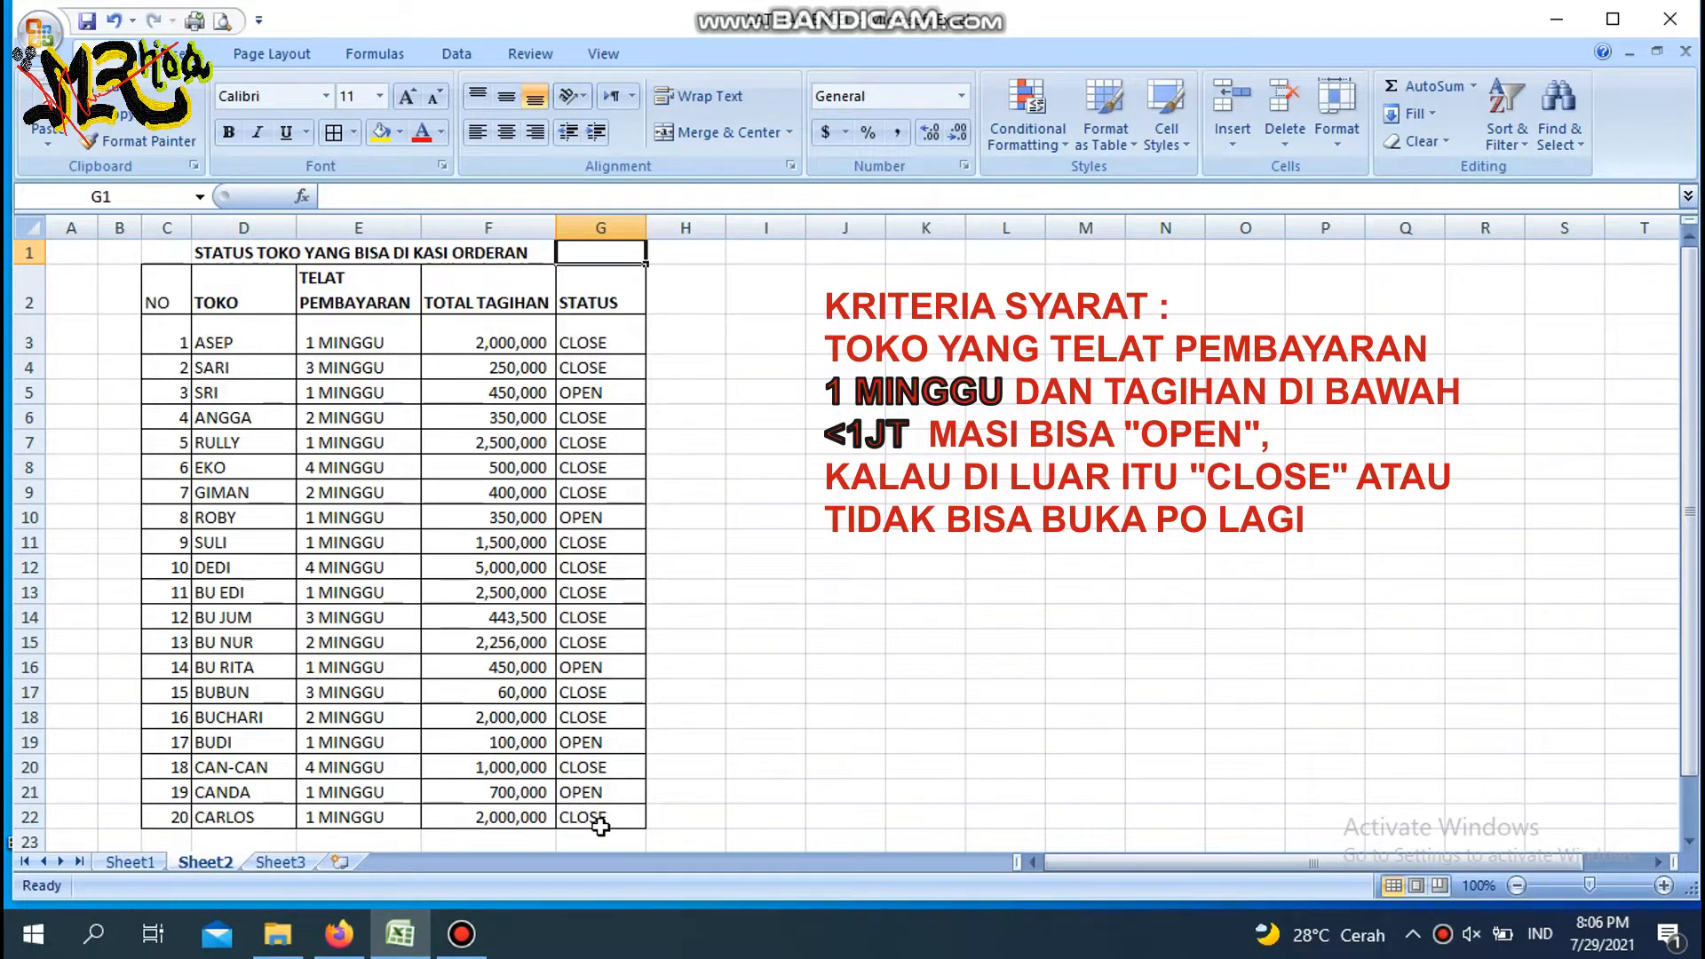
pyautogui.press('Right')
pyautogui.press('Down')
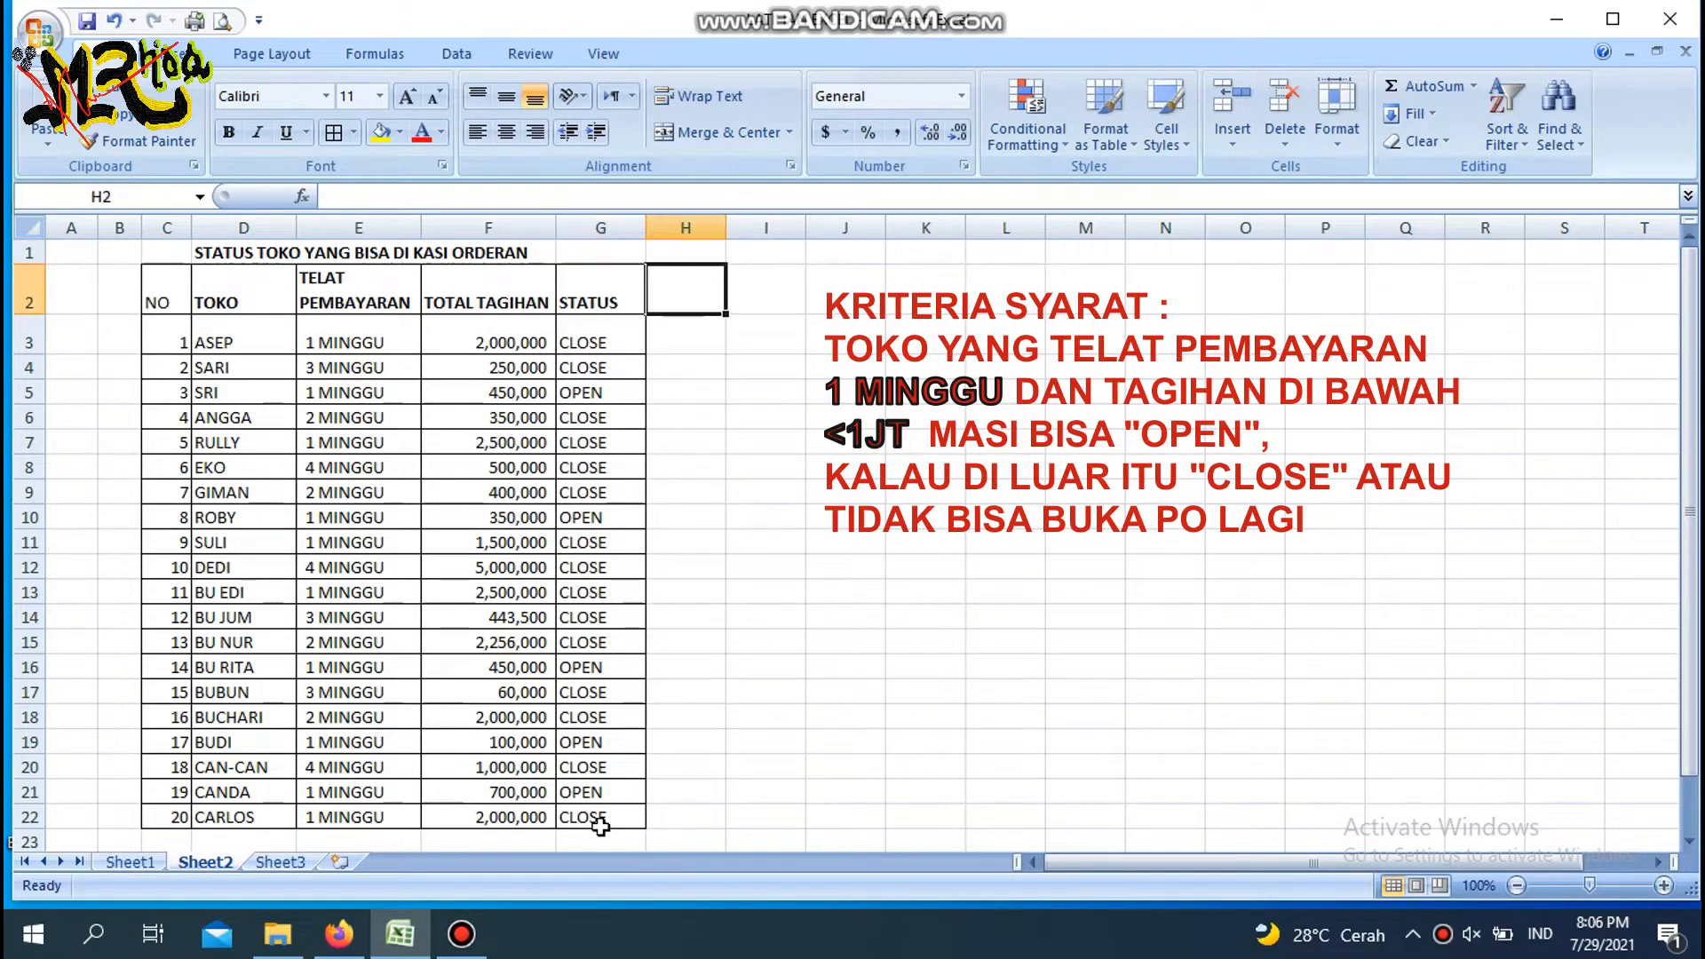
pyautogui.press('Down')
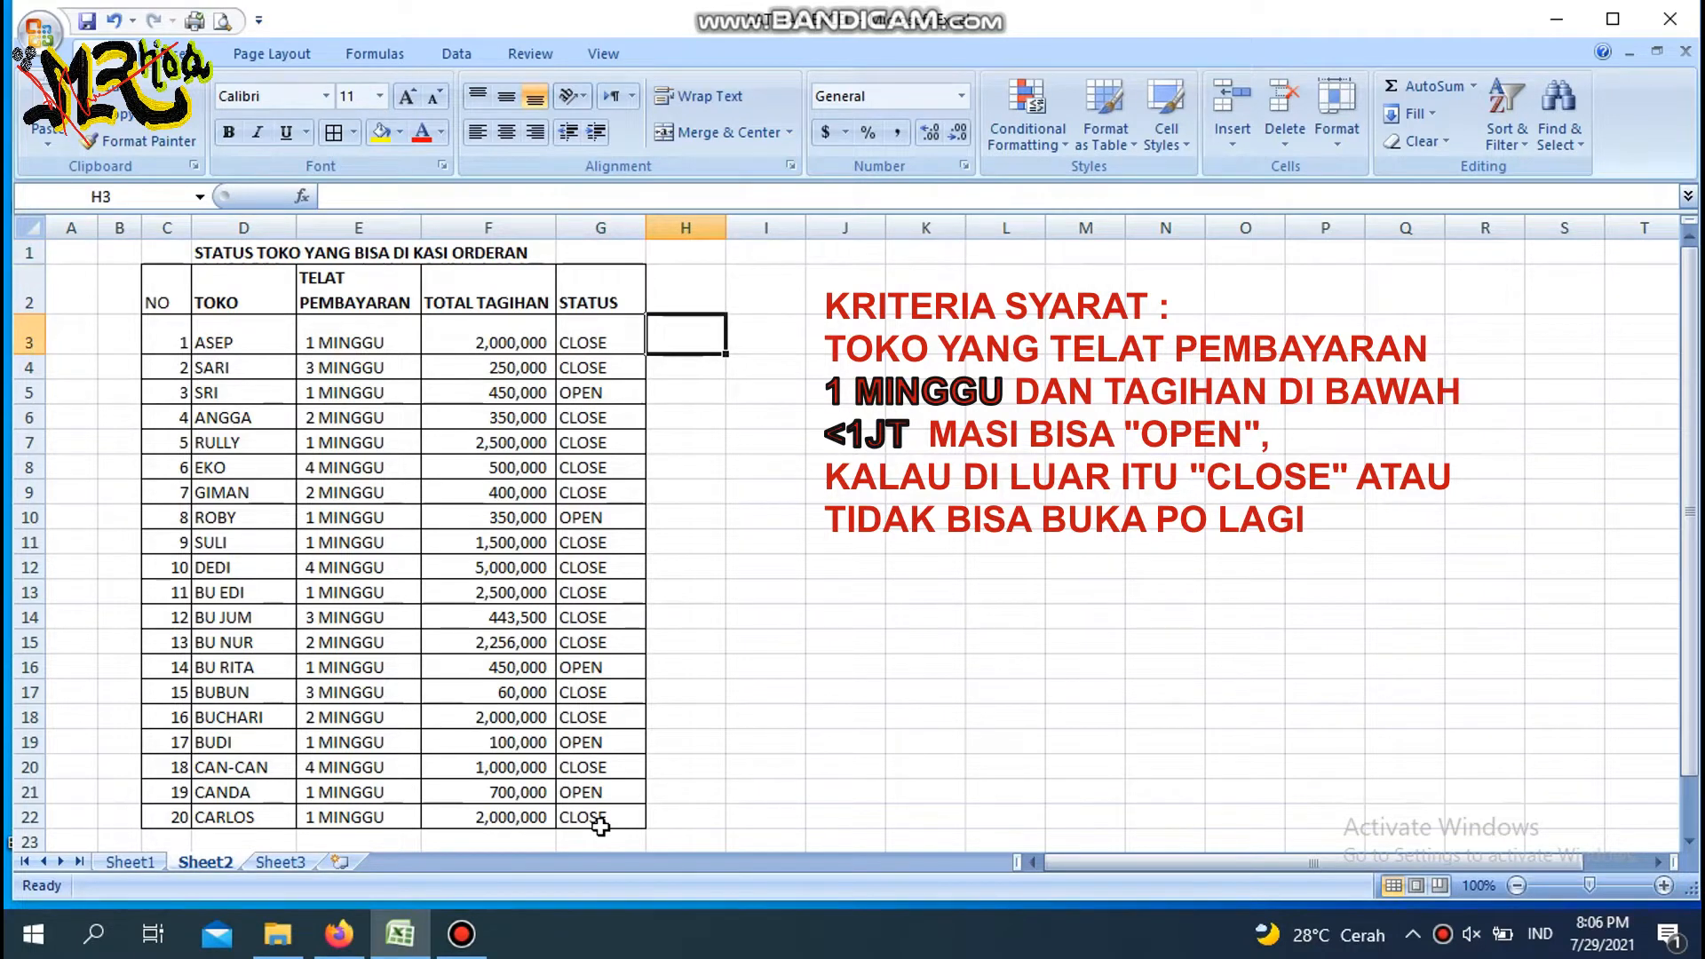
pyautogui.press('Right')
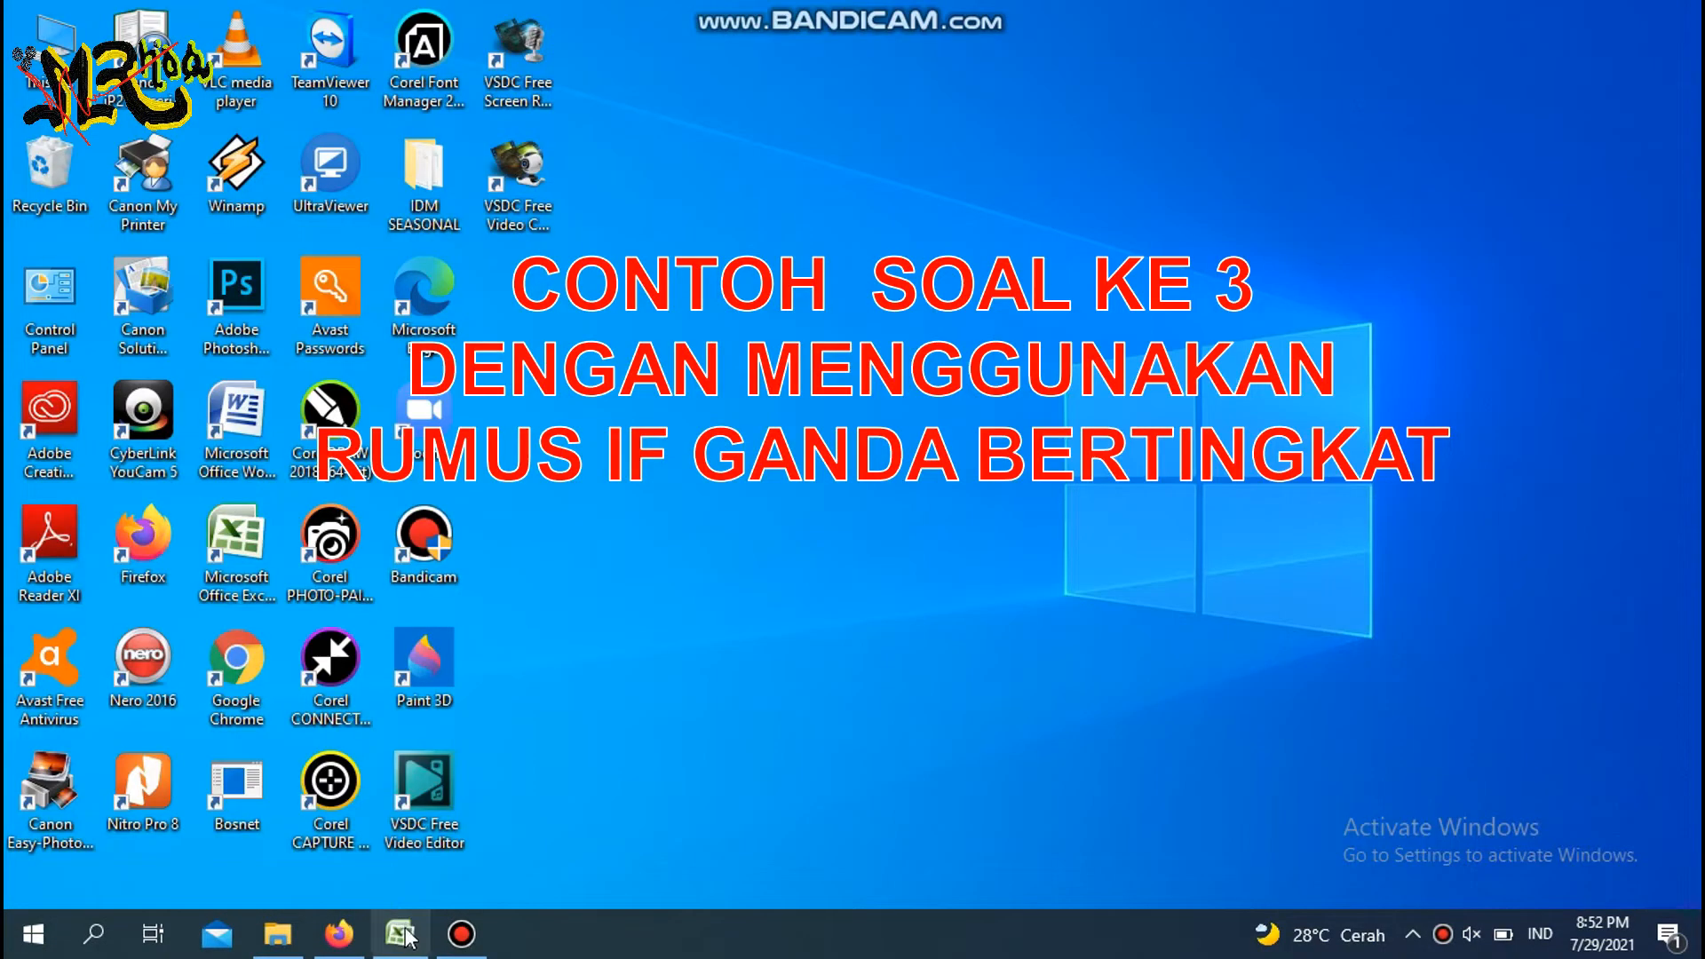
# - Switch to the LATIHAN EXCEL workbook and start an IF formula with a nested AND test in F4 under REWARD PONT
pyautogui.moveTo(404, 937)
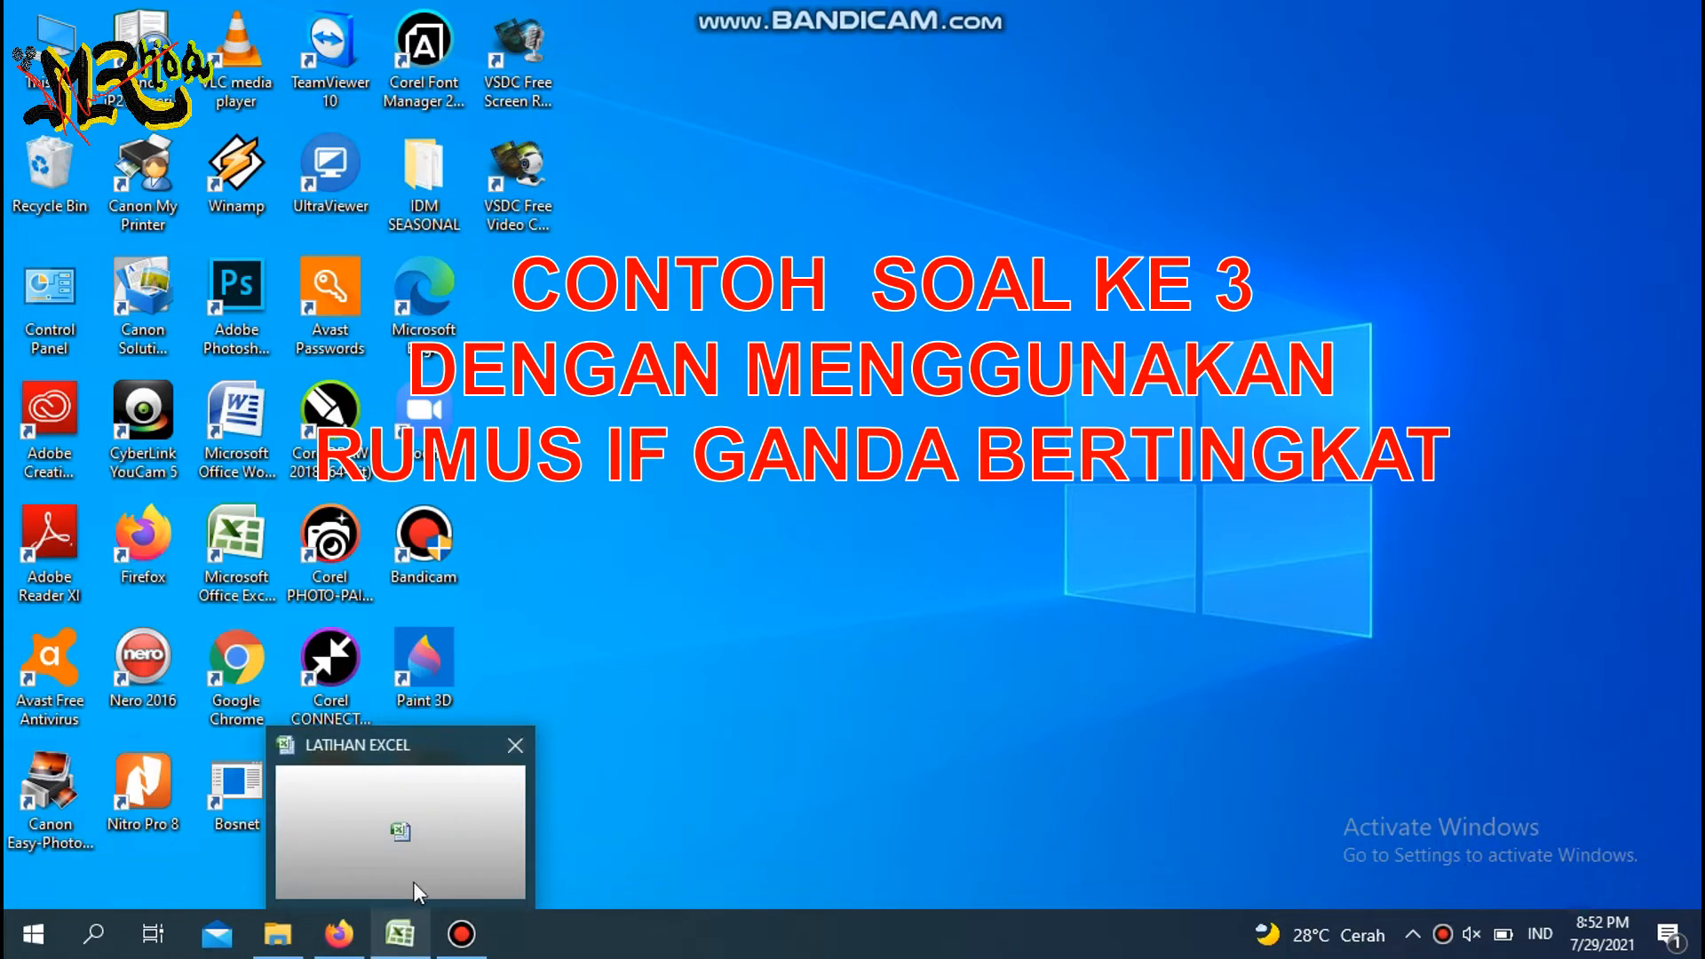
pyautogui.click(424, 833)
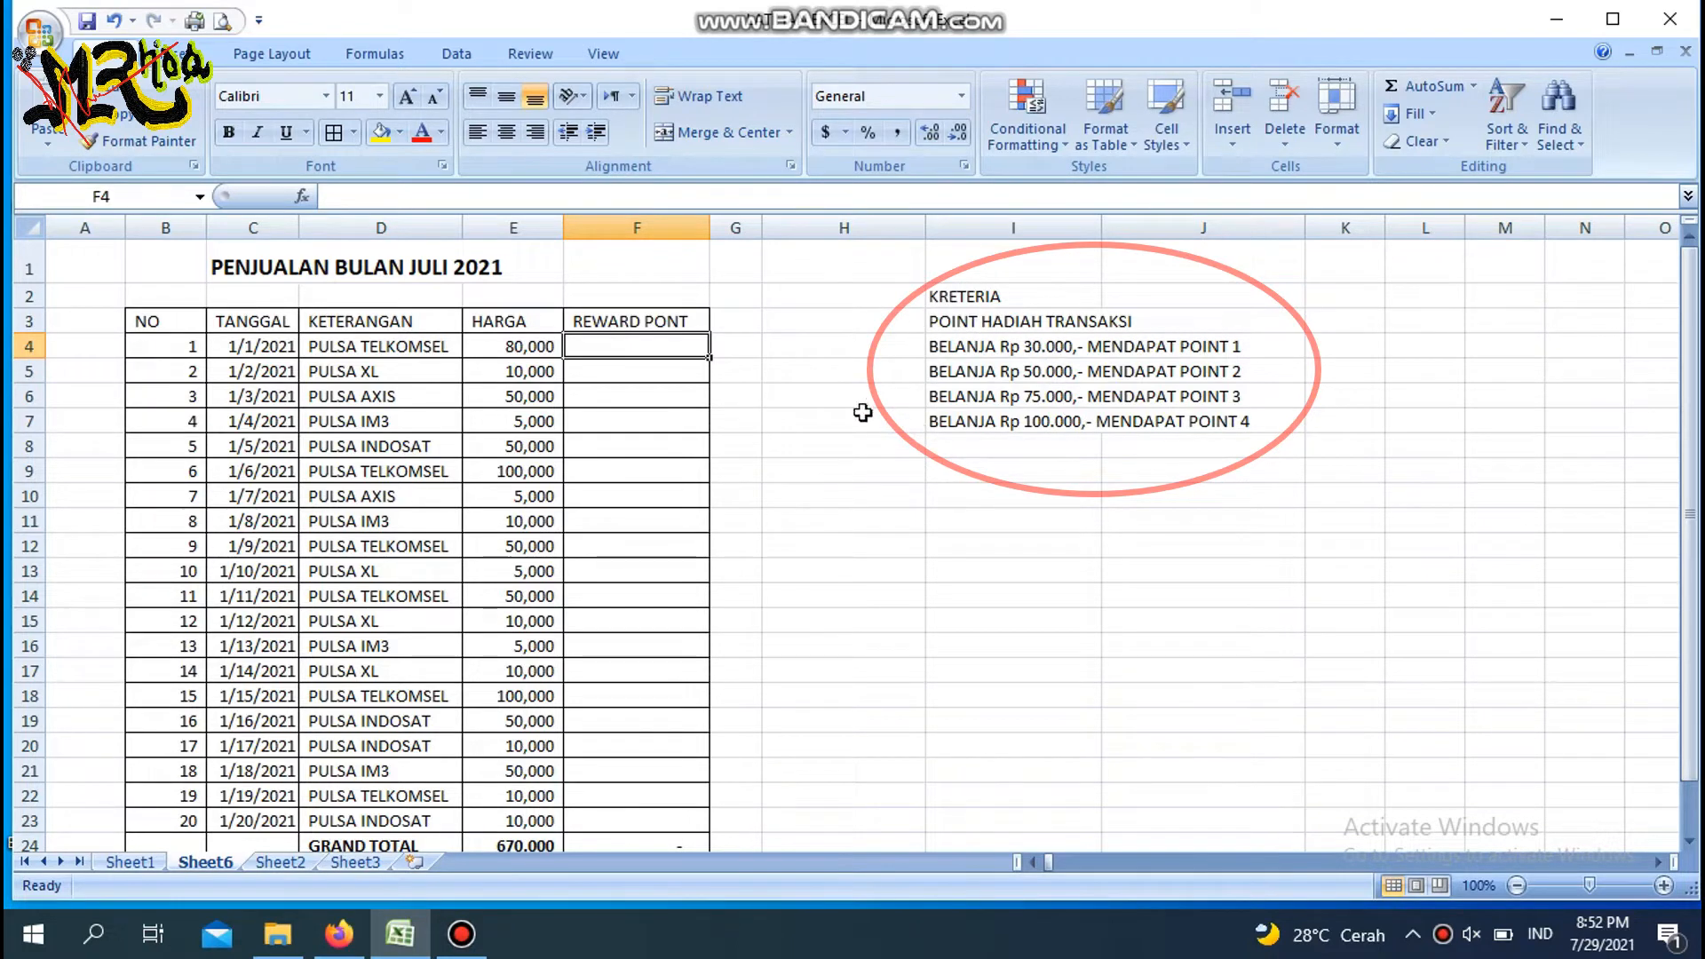
pyautogui.doubleClick(682, 347)
pyautogui.write('=IF')
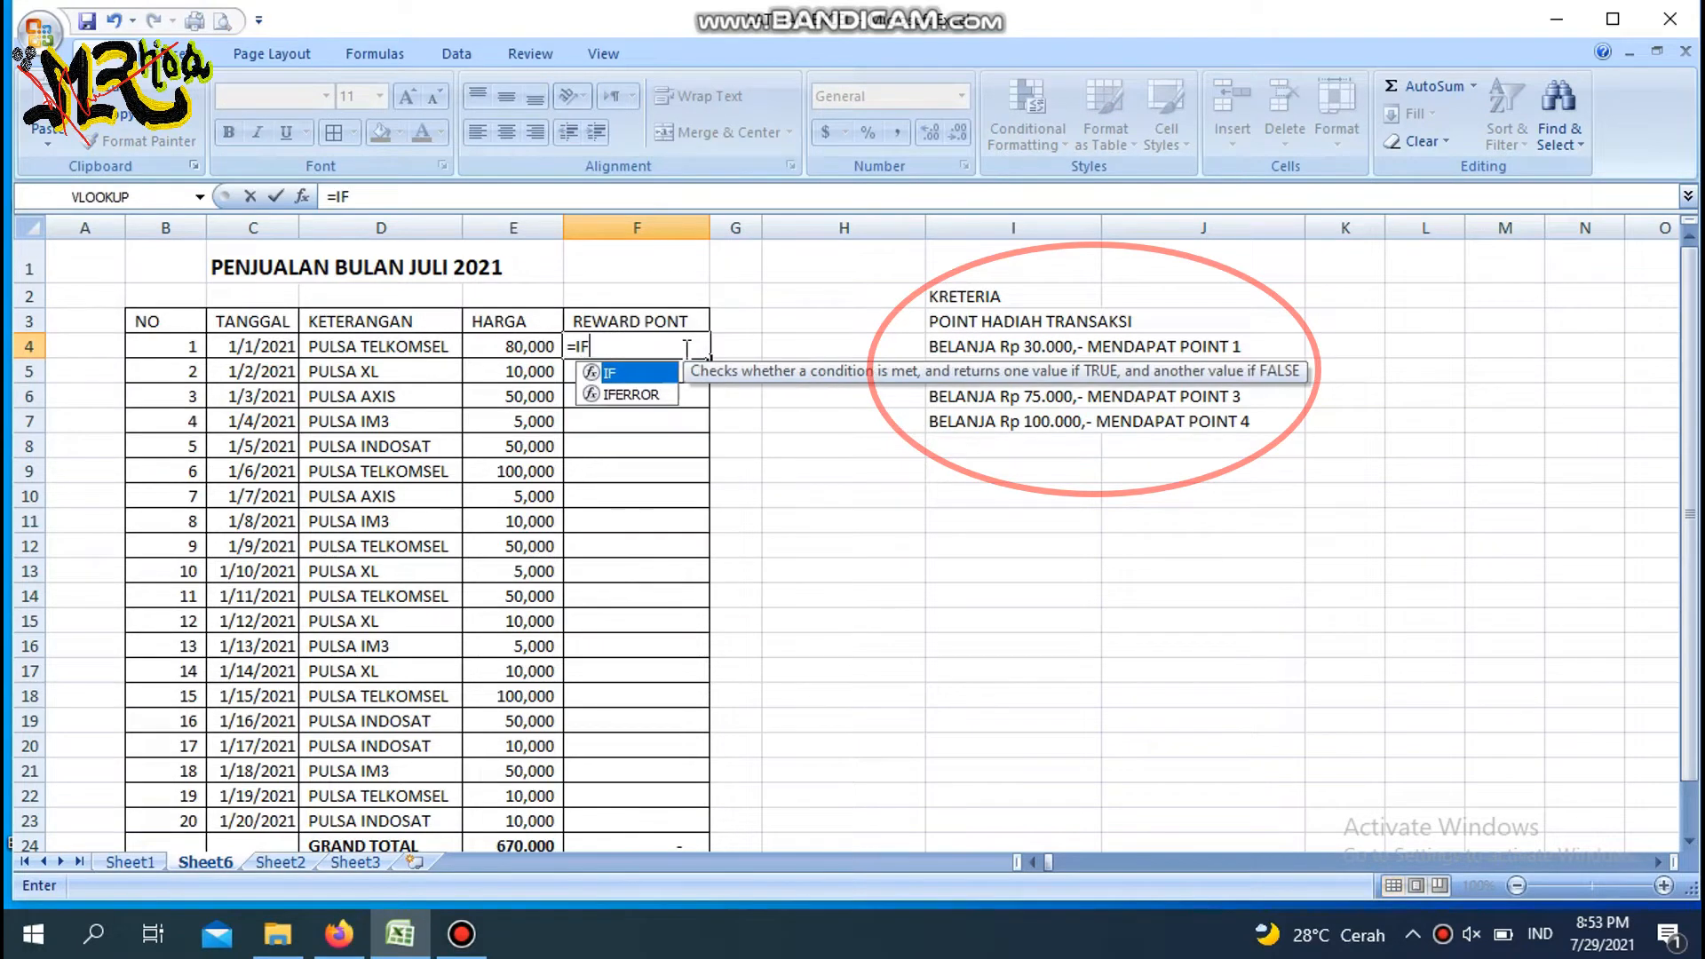
pyautogui.write('(')
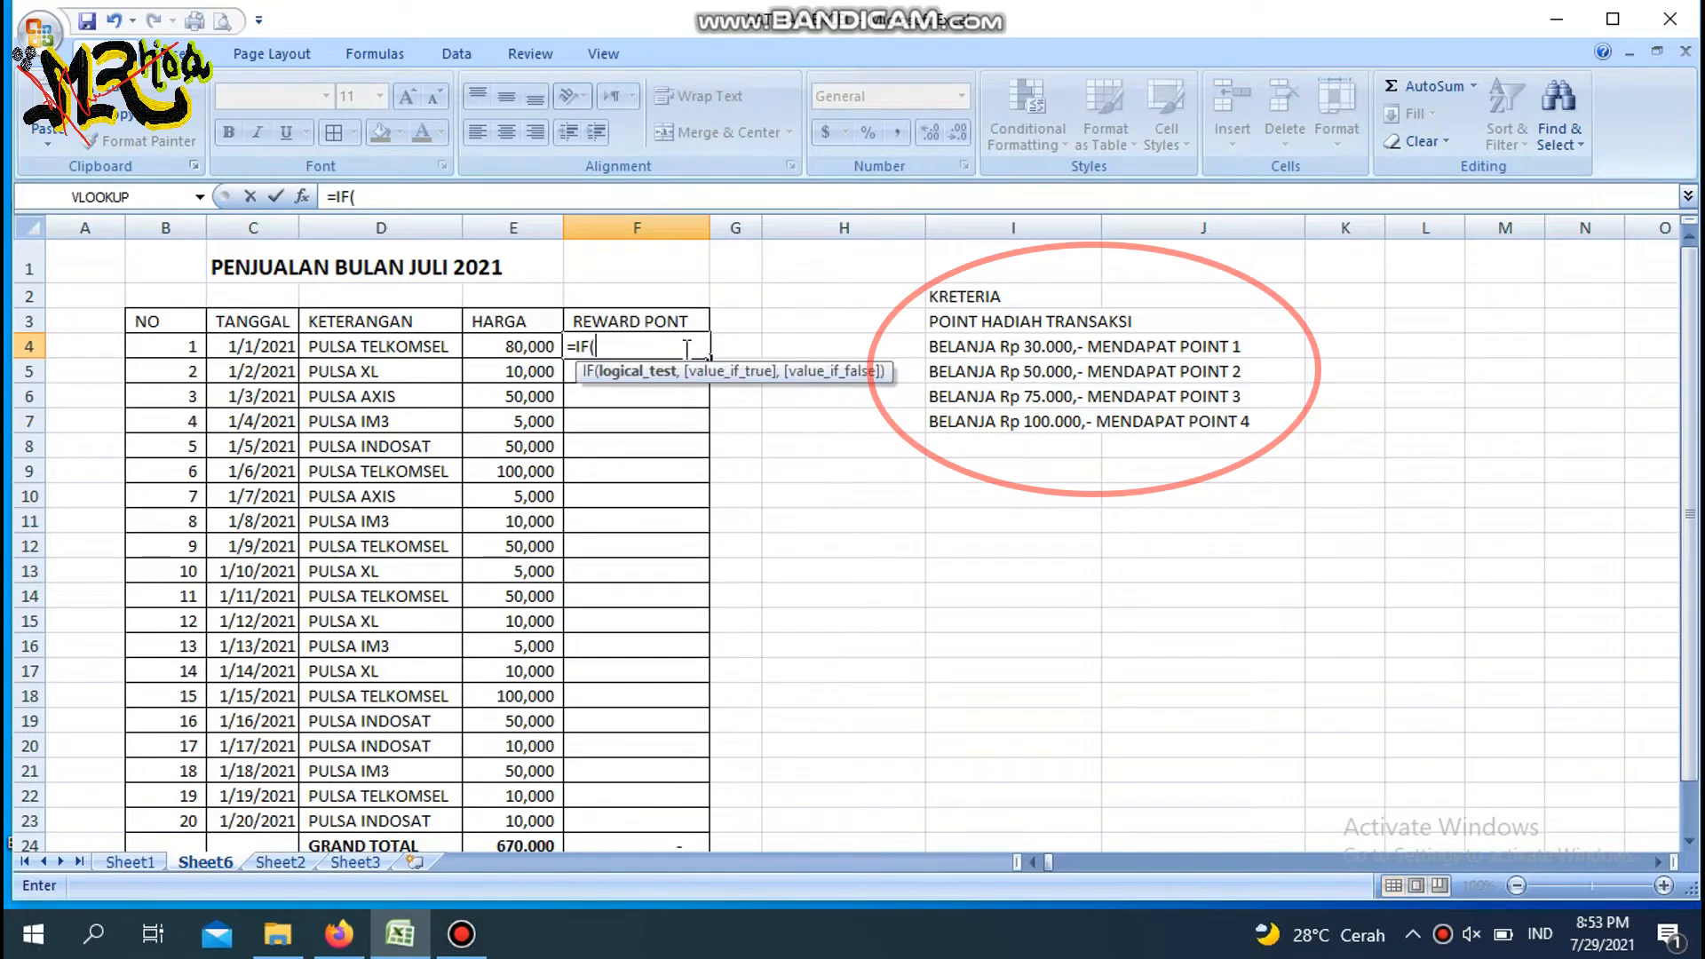
pyautogui.write('AND')
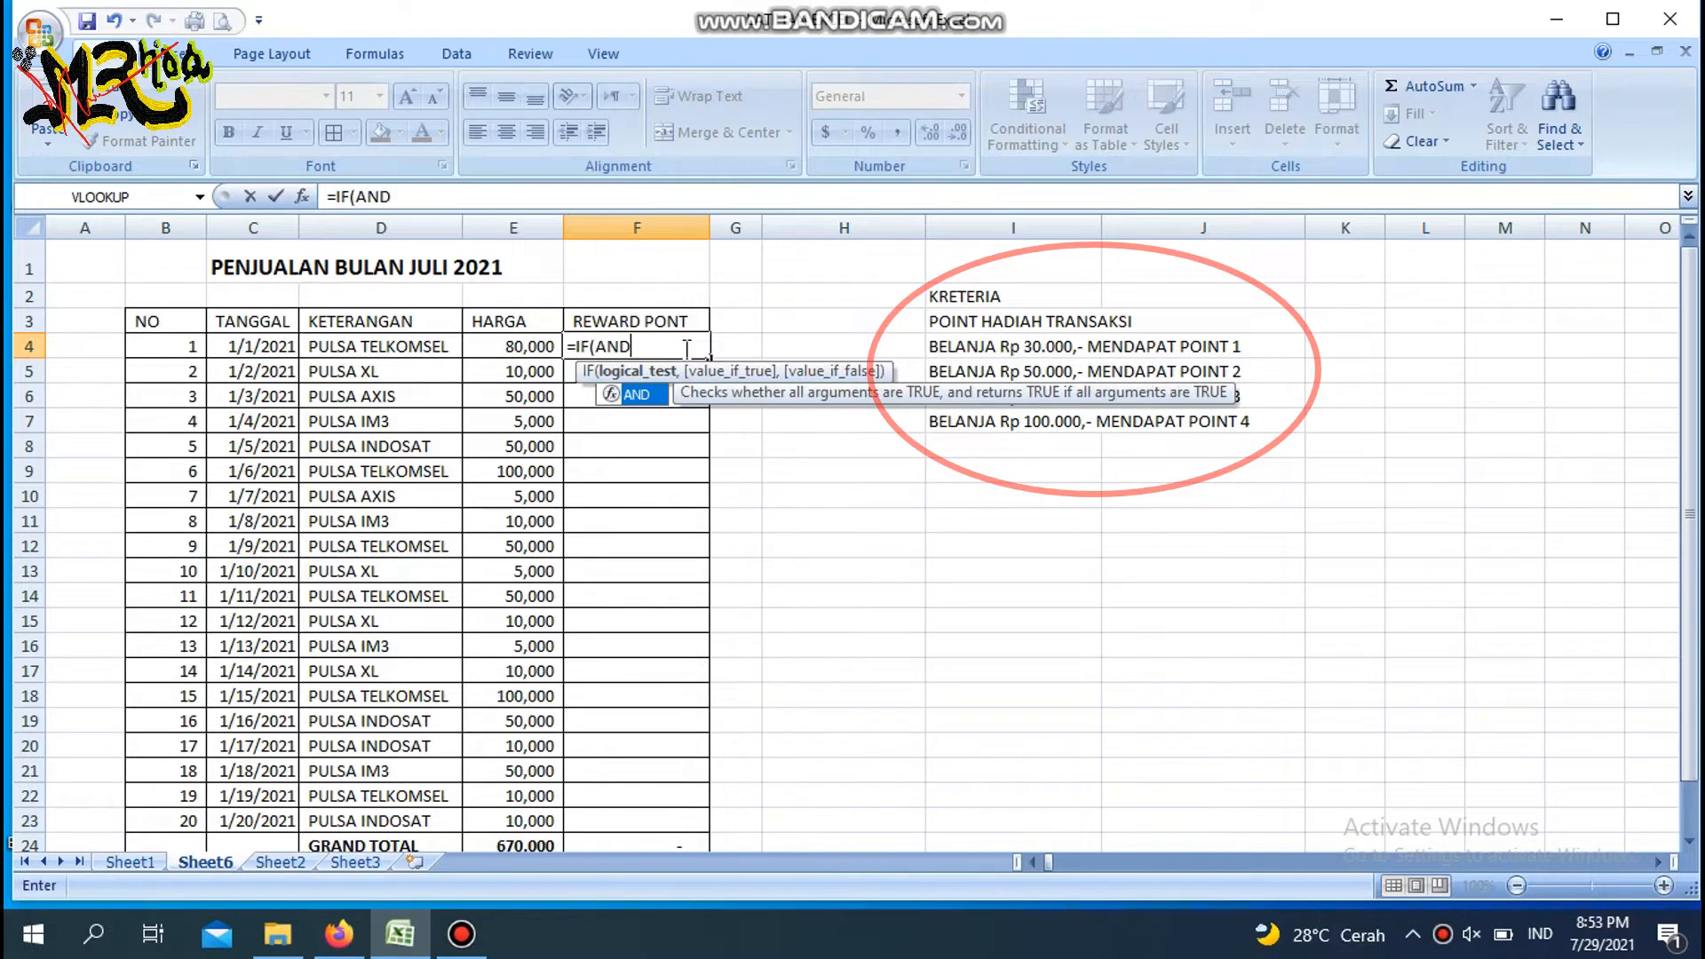
pyautogui.write('(')
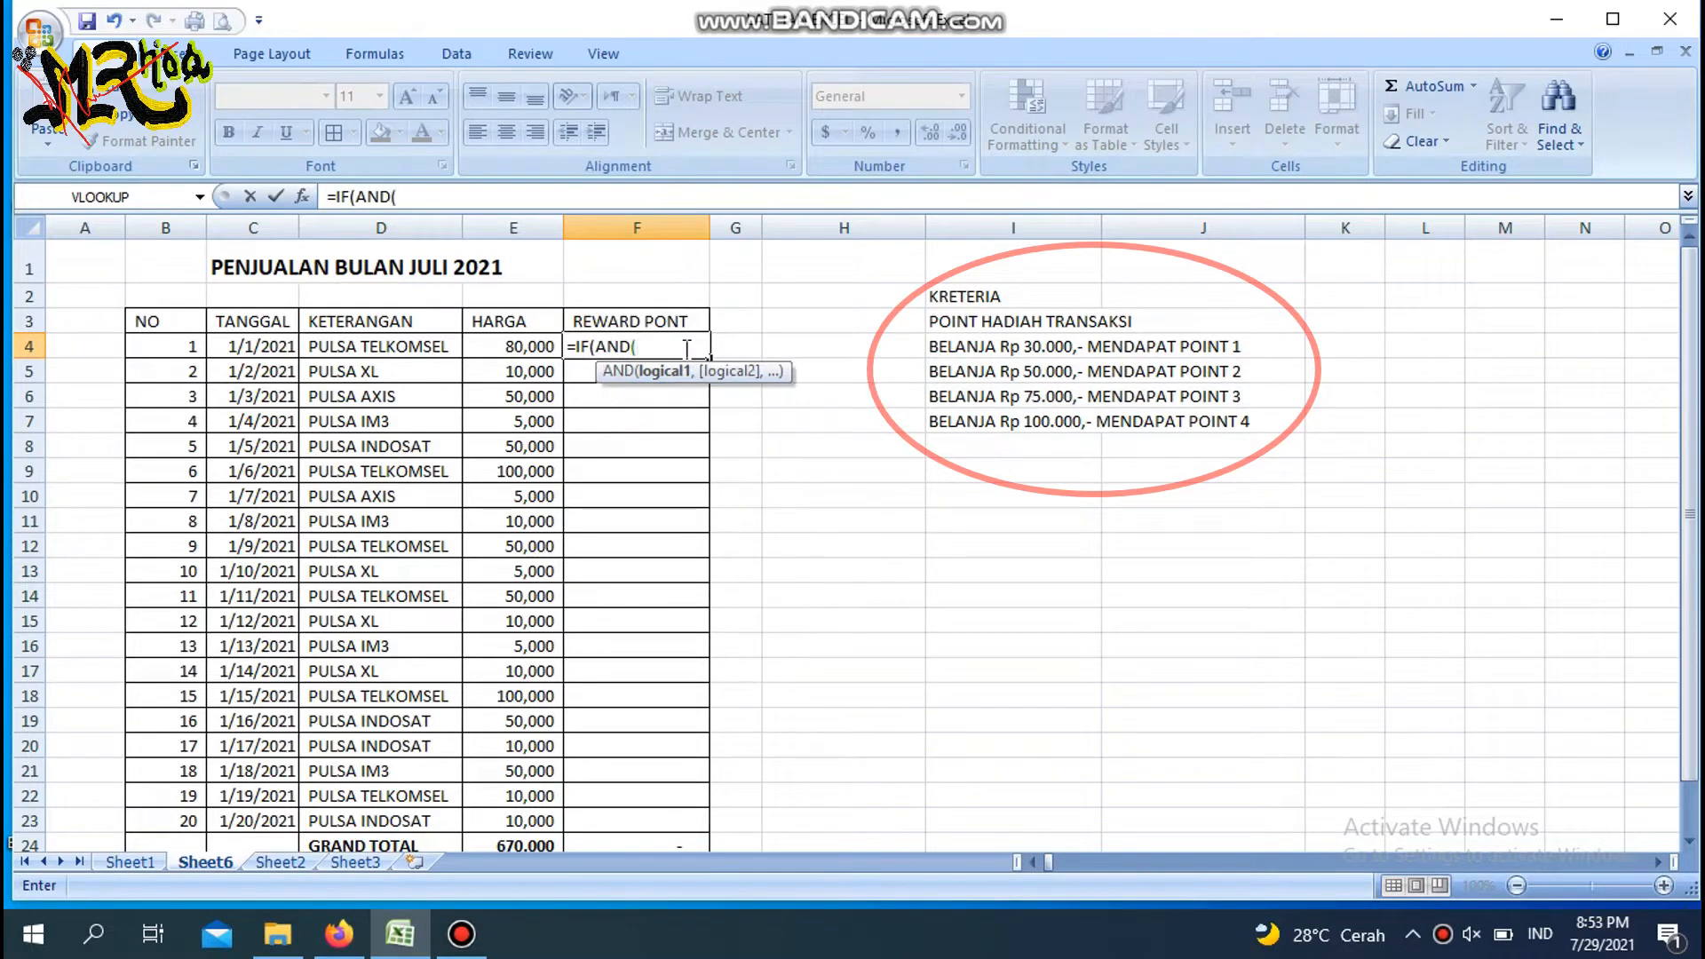
# - Set the F4 formula's AND conditions to E4>=30000 and E4<50000, with 1 as the value if true
pyautogui.click(530, 348)
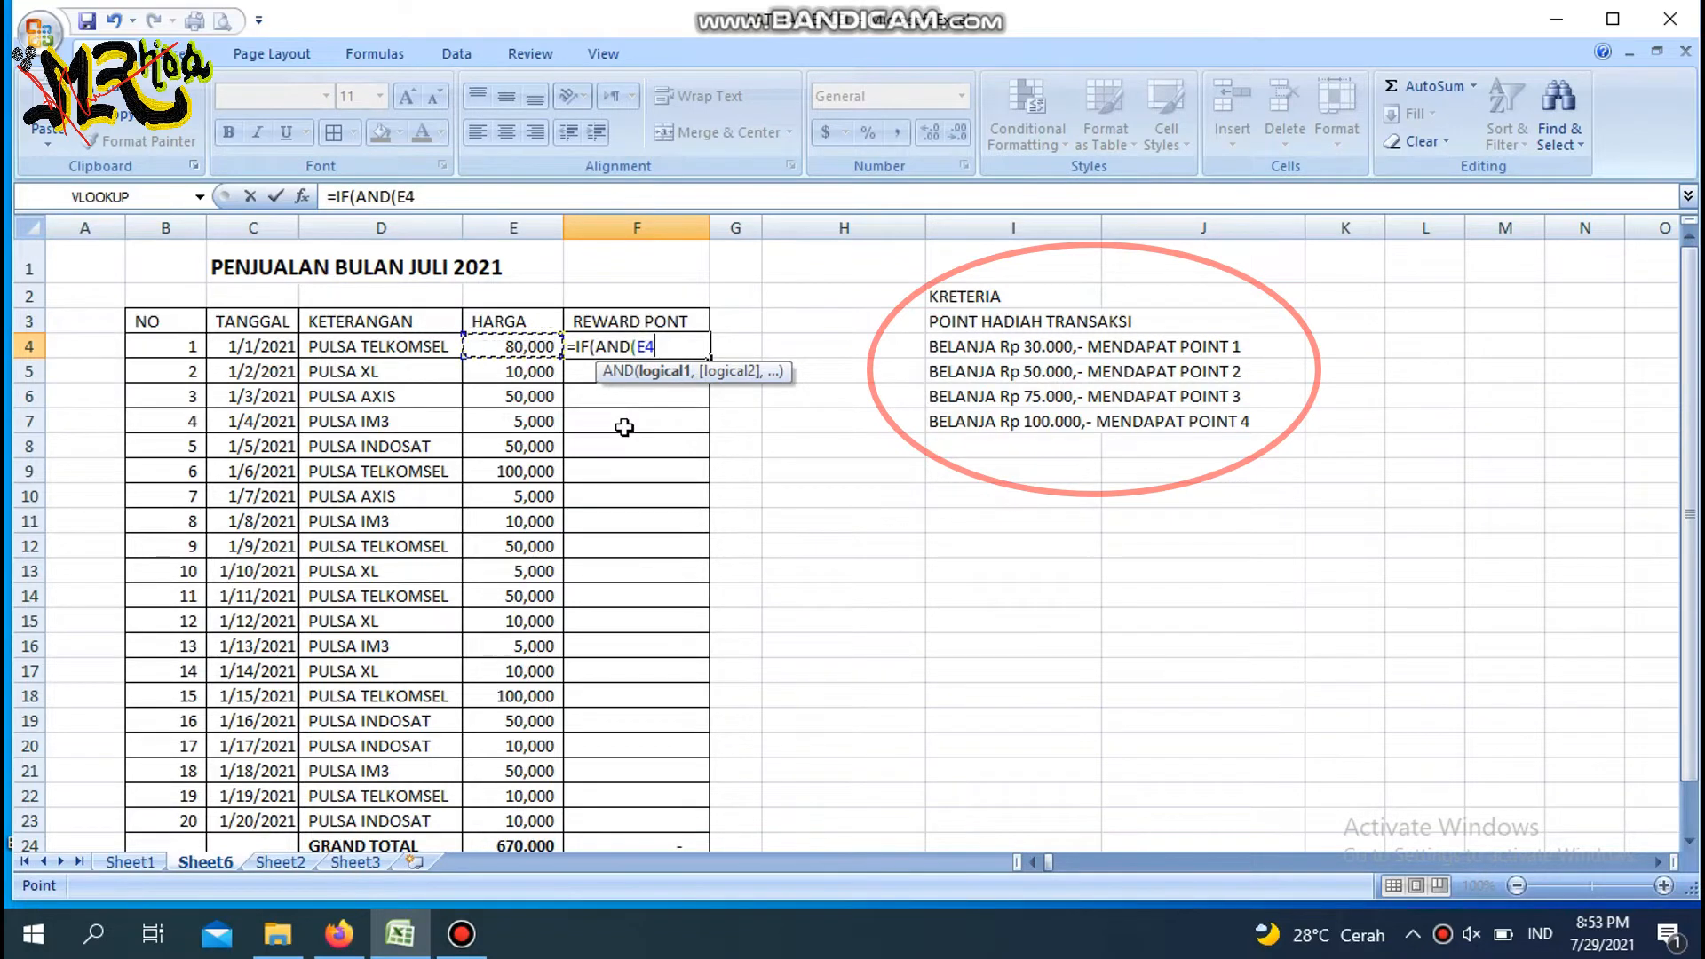
pyautogui.write('>=')
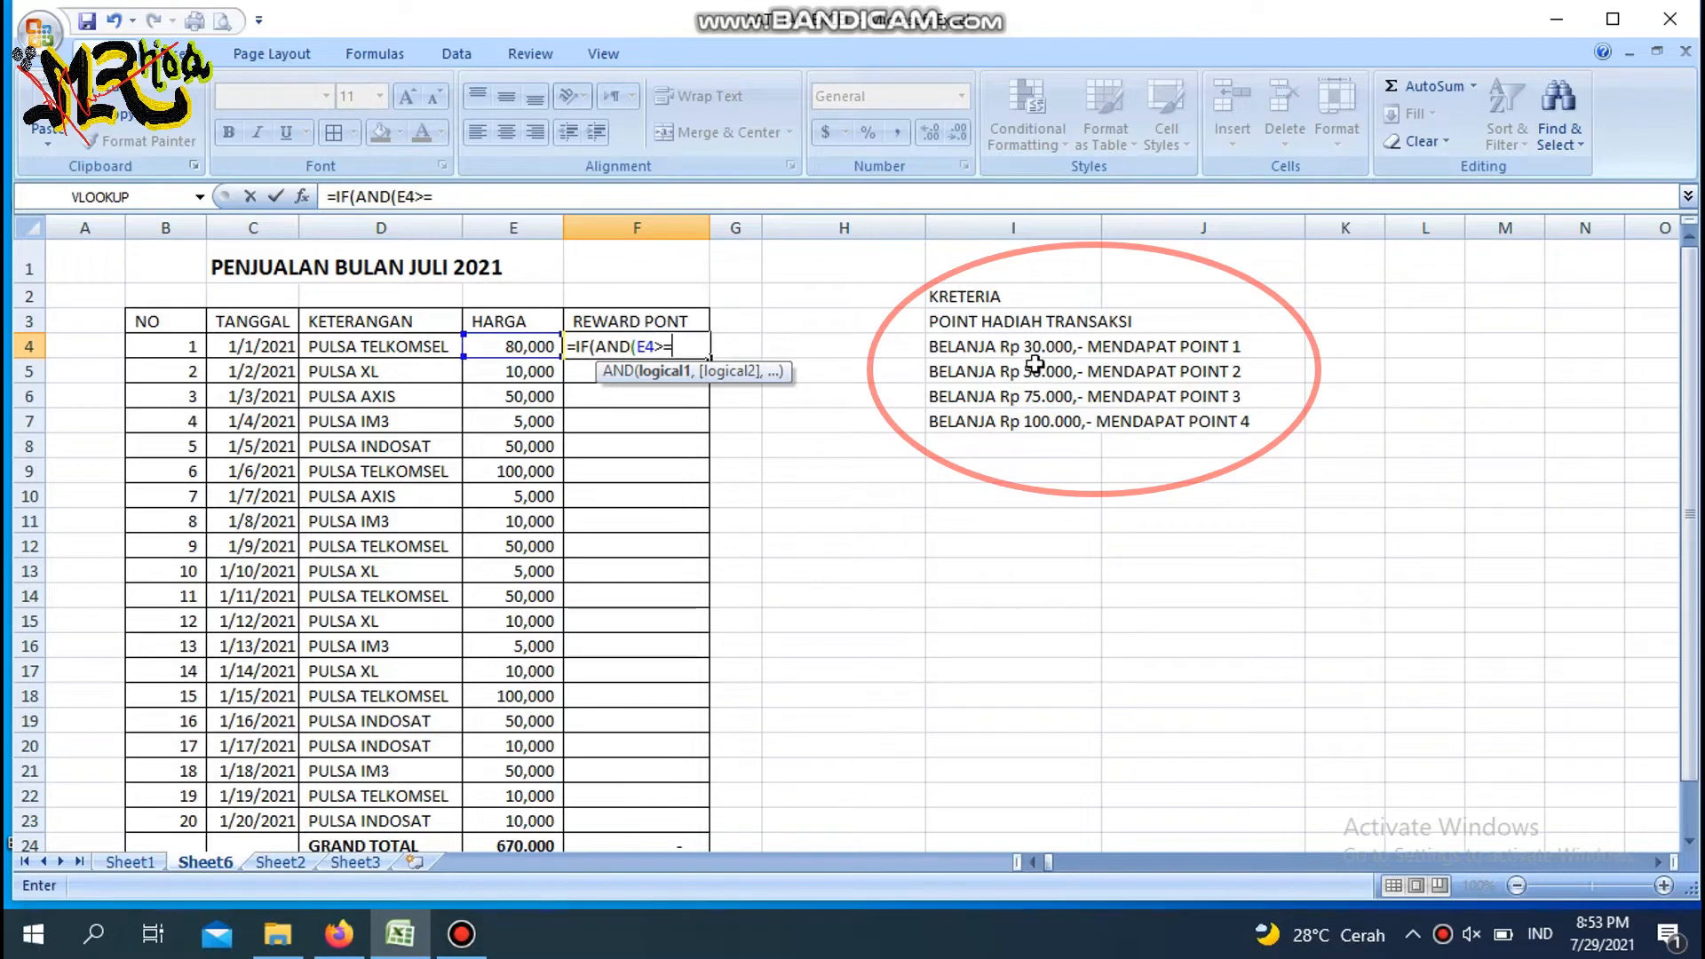
pyautogui.write('30000,')
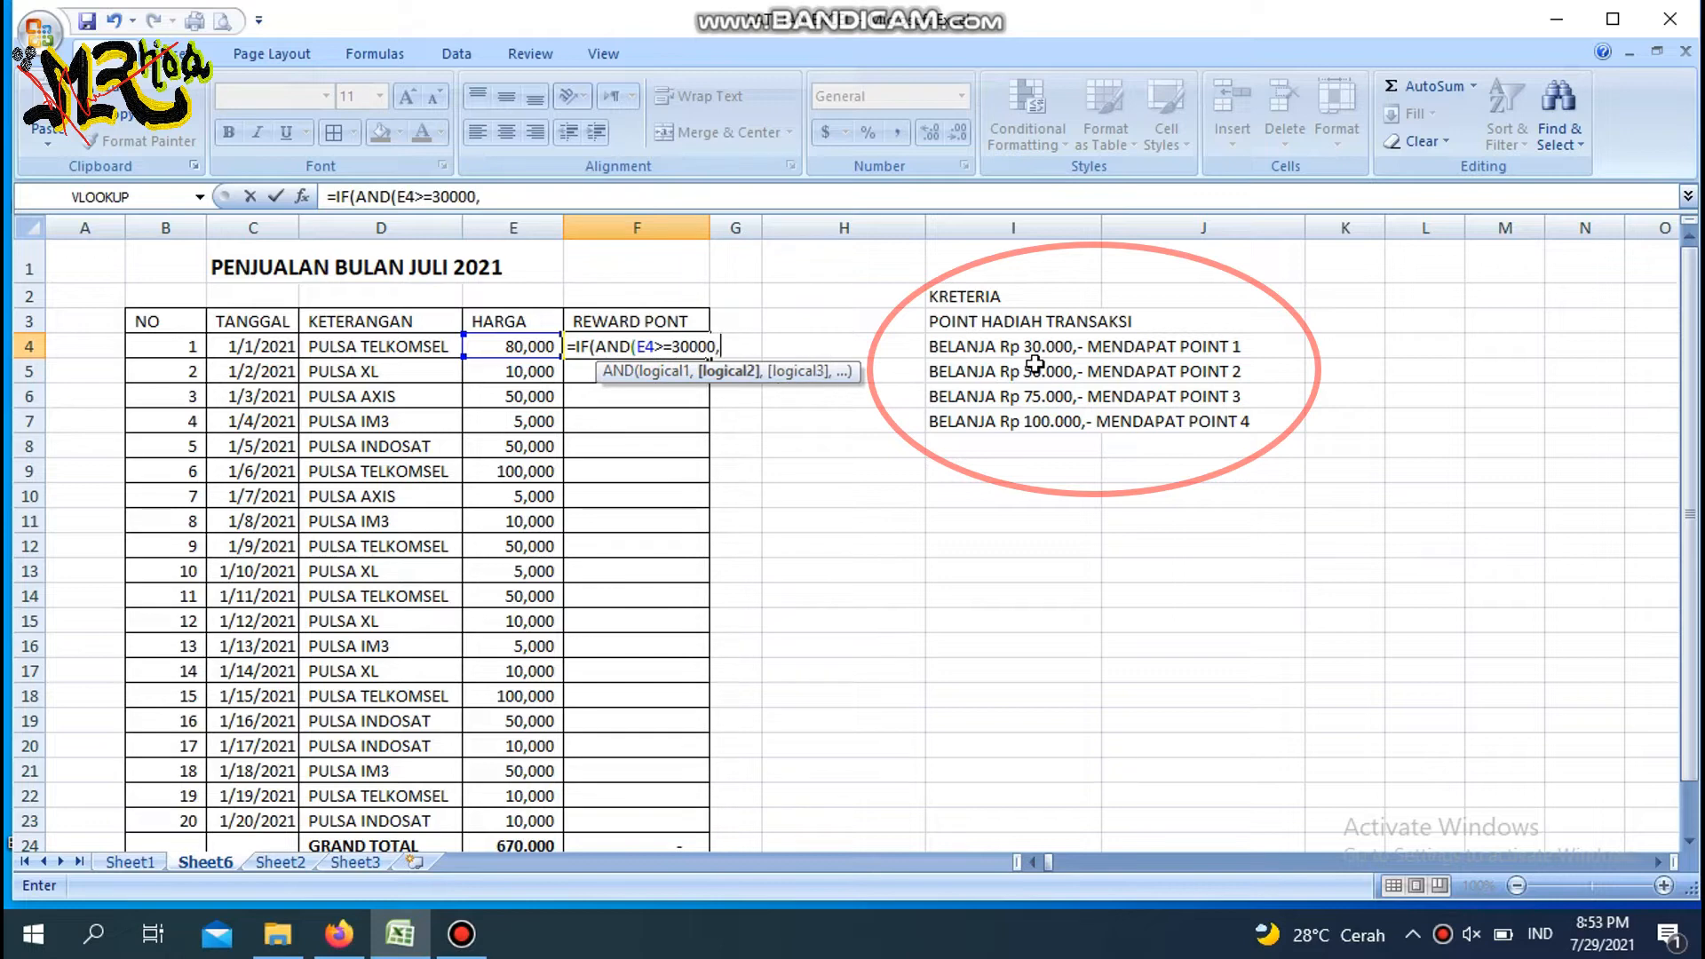
pyautogui.click(538, 354)
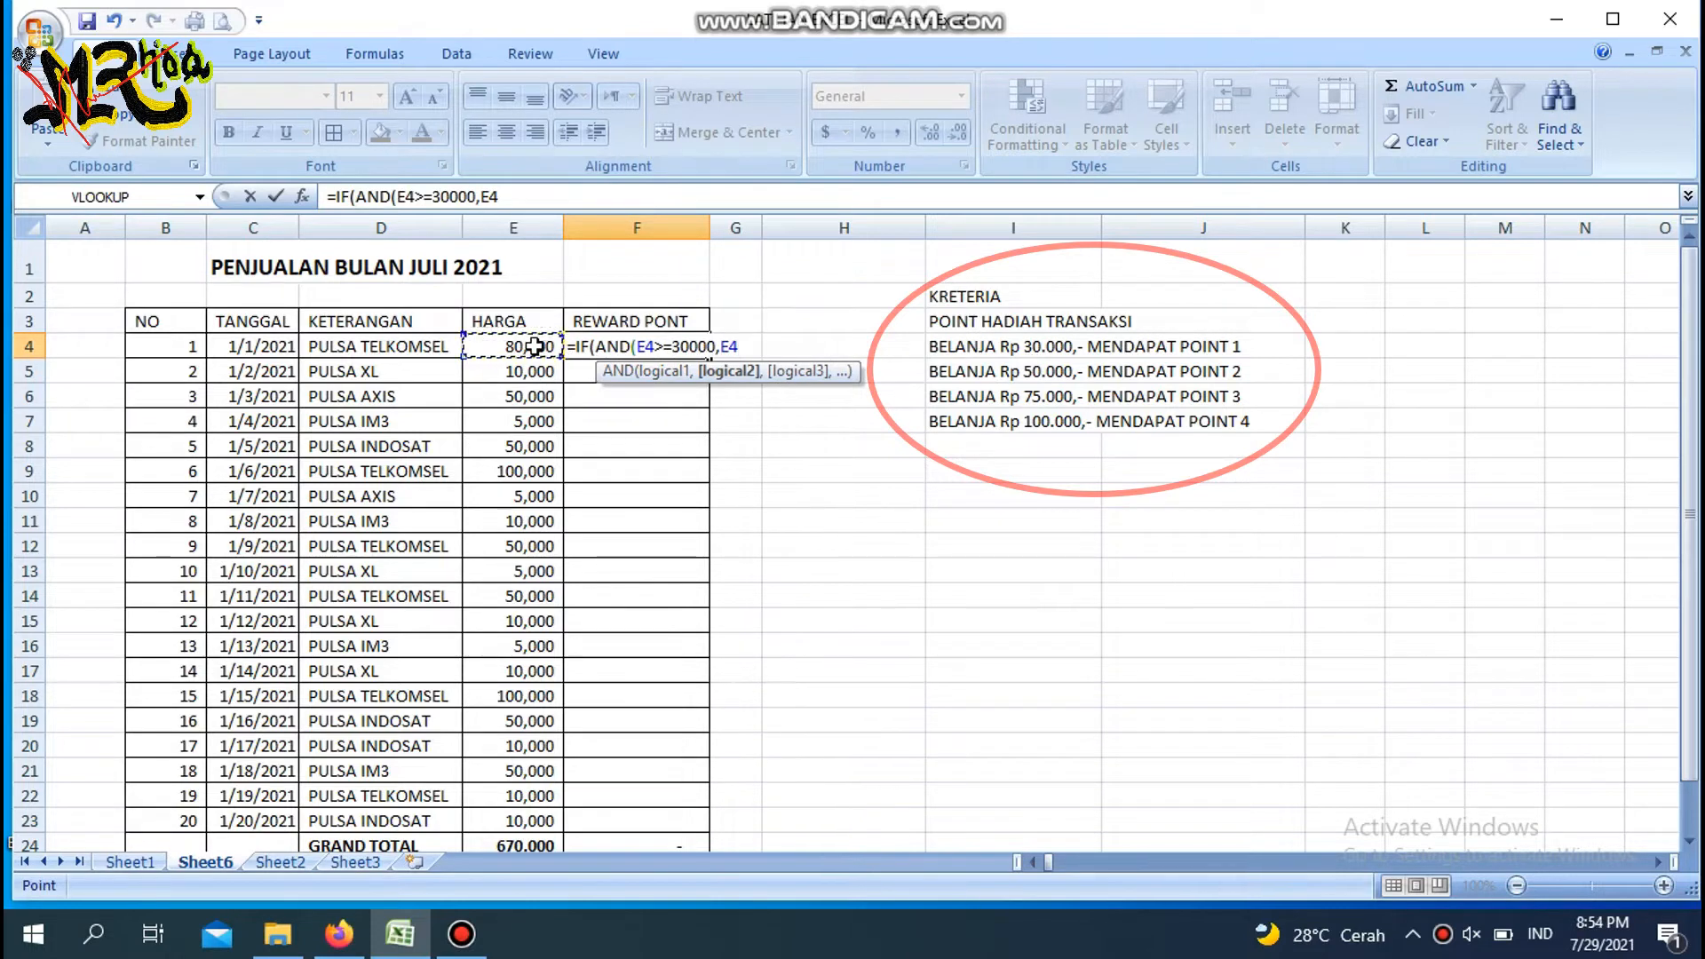
pyautogui.write('<')
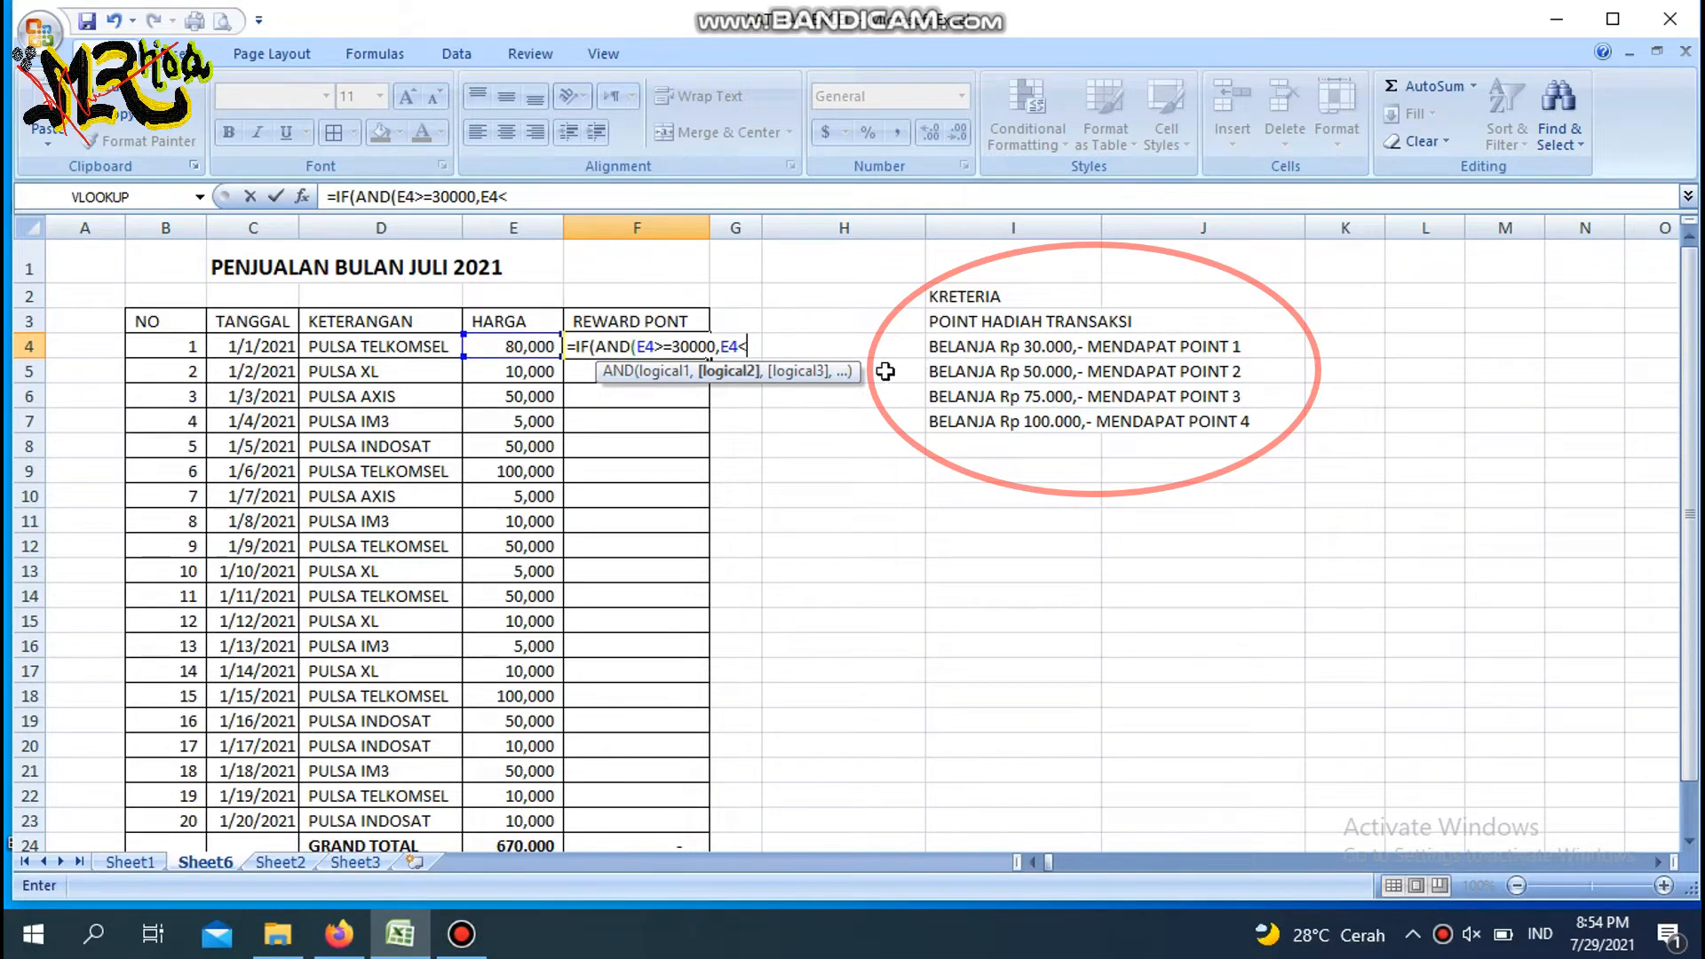
pyautogui.write('50000),')
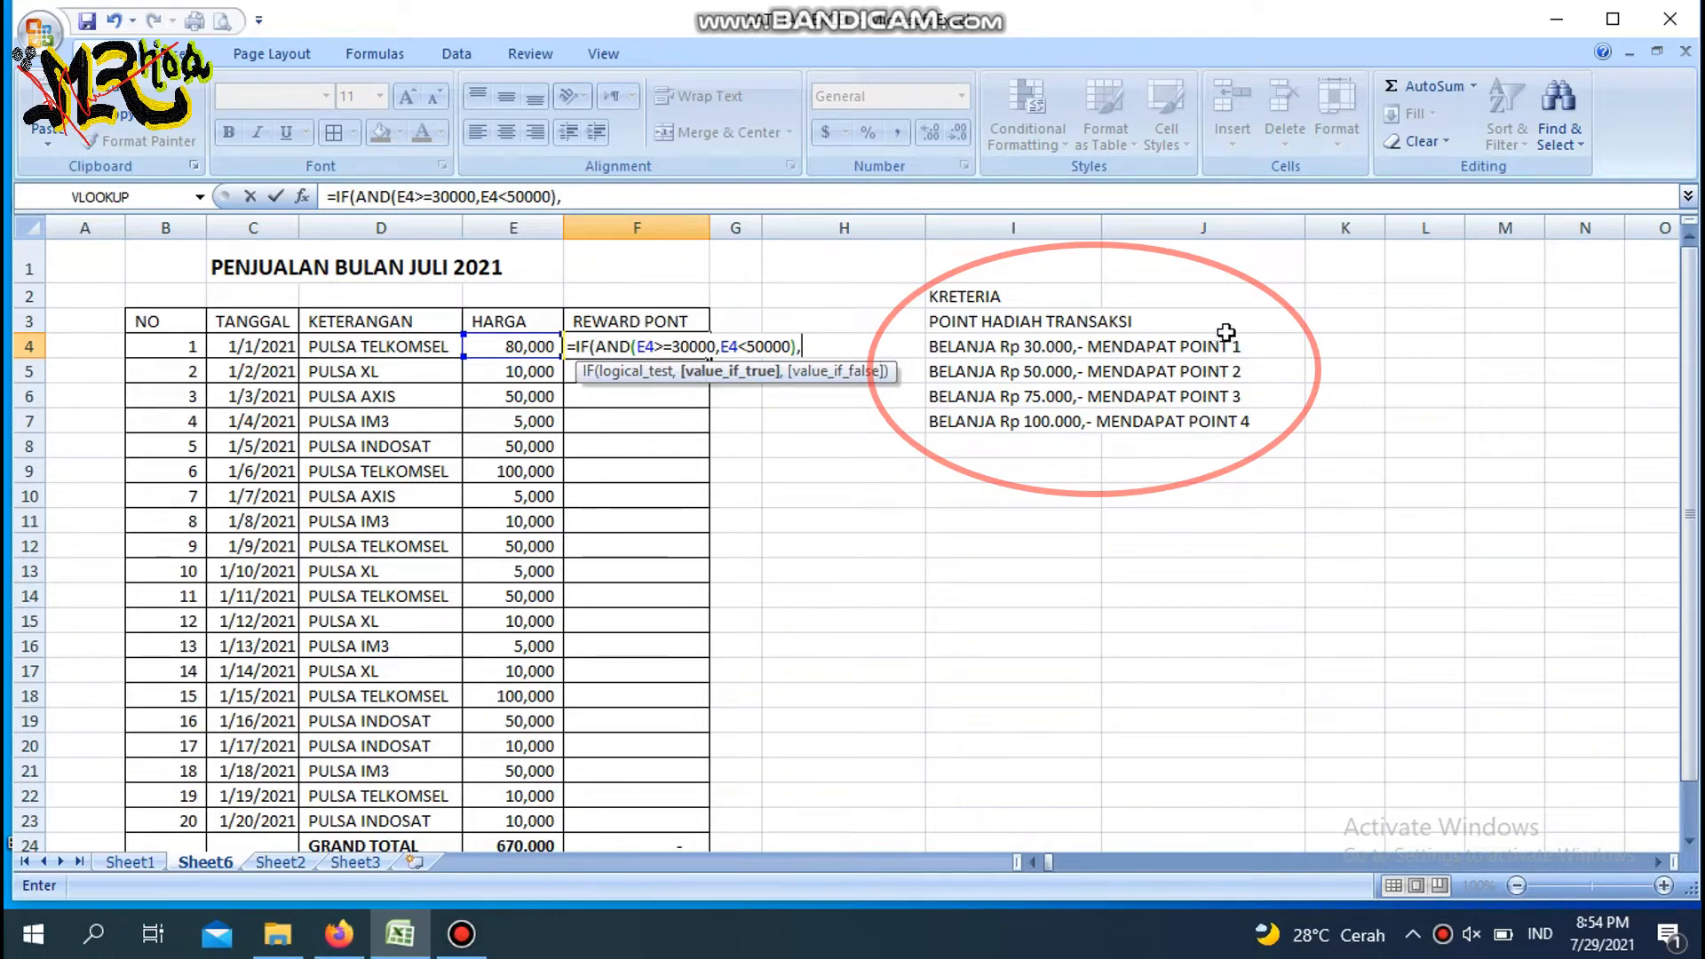
pyautogui.write('1')
pyautogui.write(',')
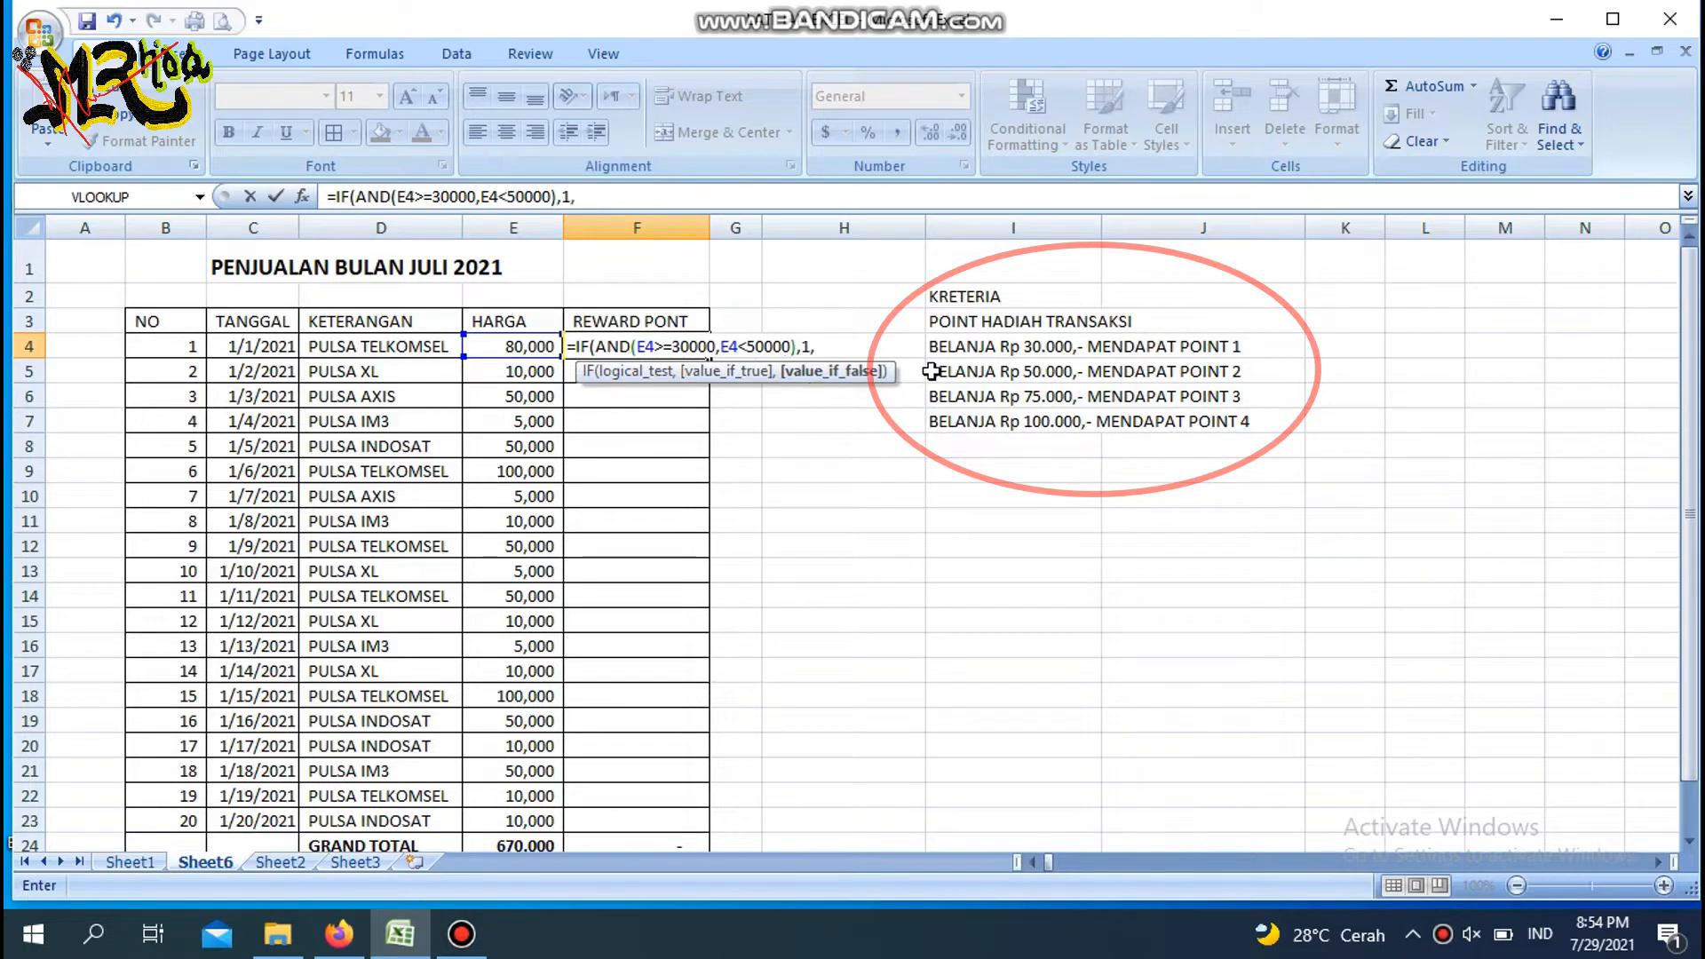
# - Nest a second IF with an AND test of E4>=50000 and E4<75000 in the F4 formula, returning 2 if true
pyautogui.write('IF')
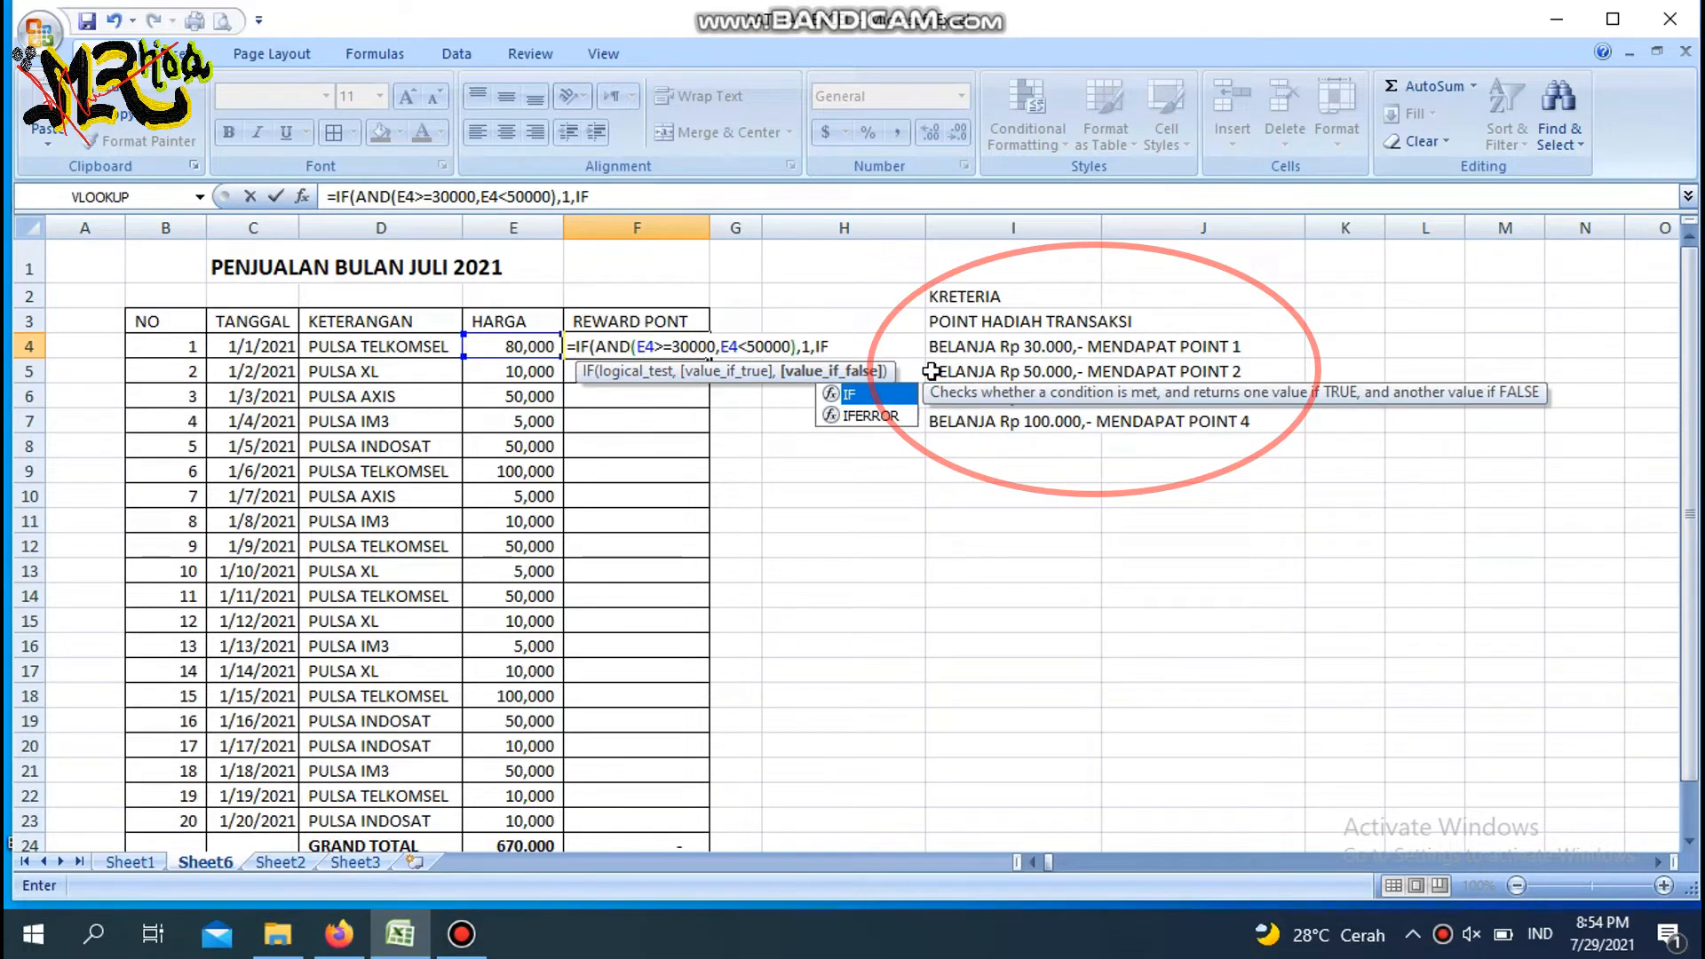
pyautogui.write('(')
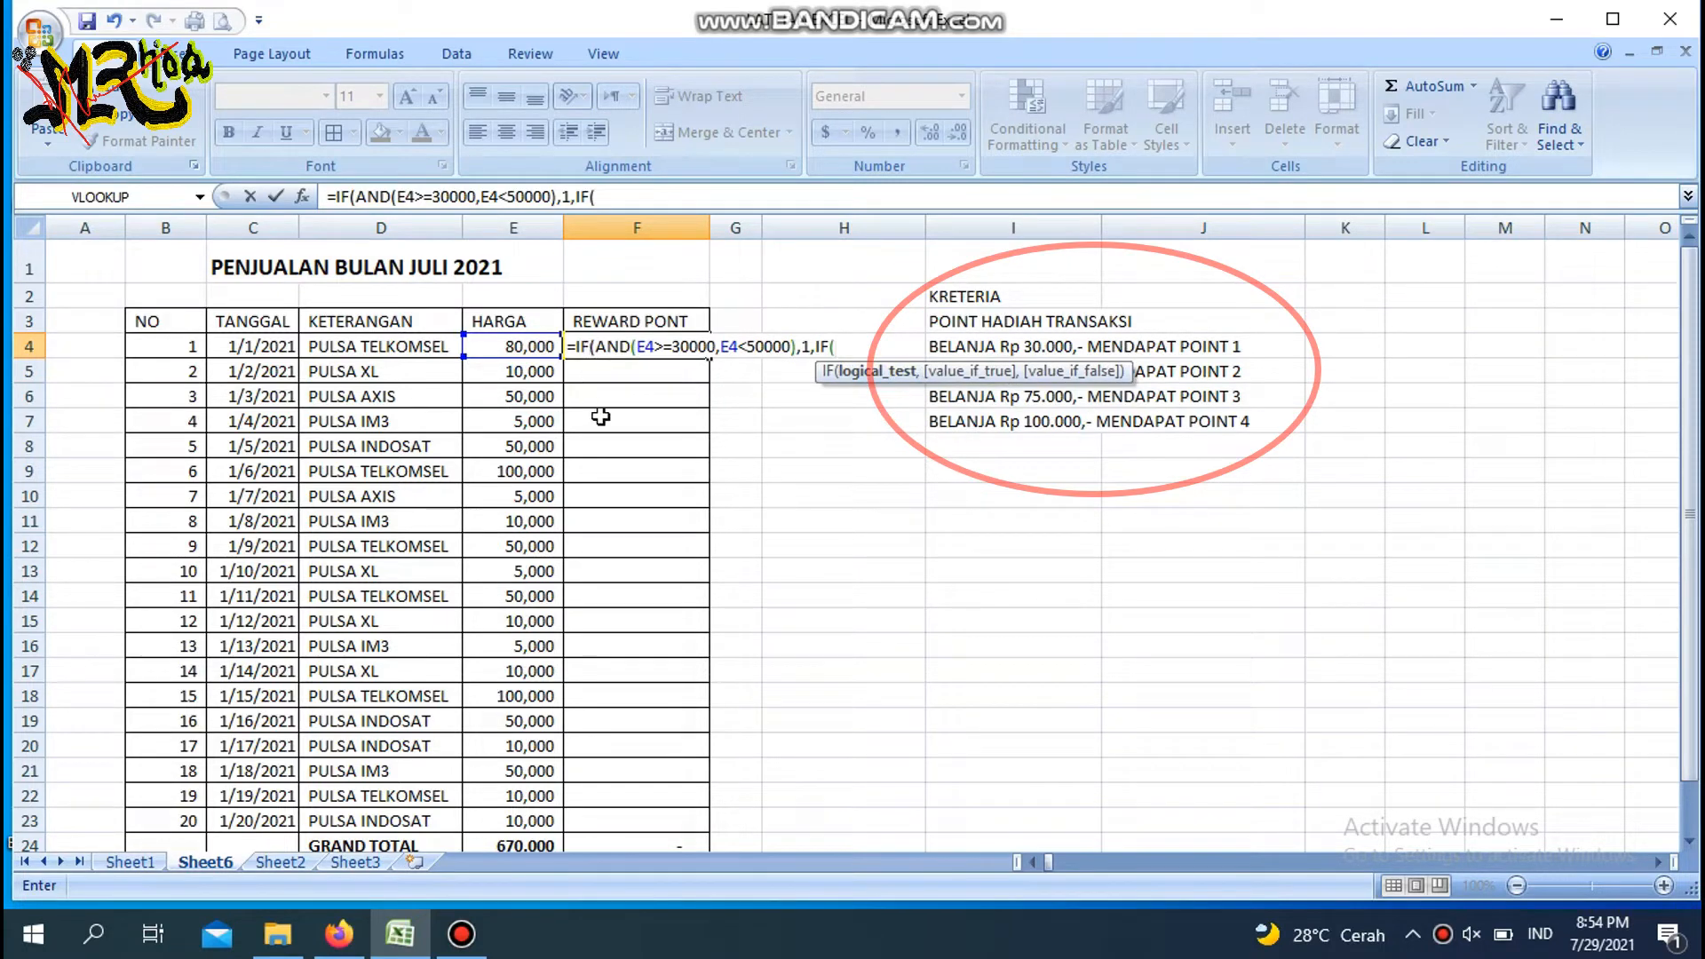
pyautogui.write('AND')
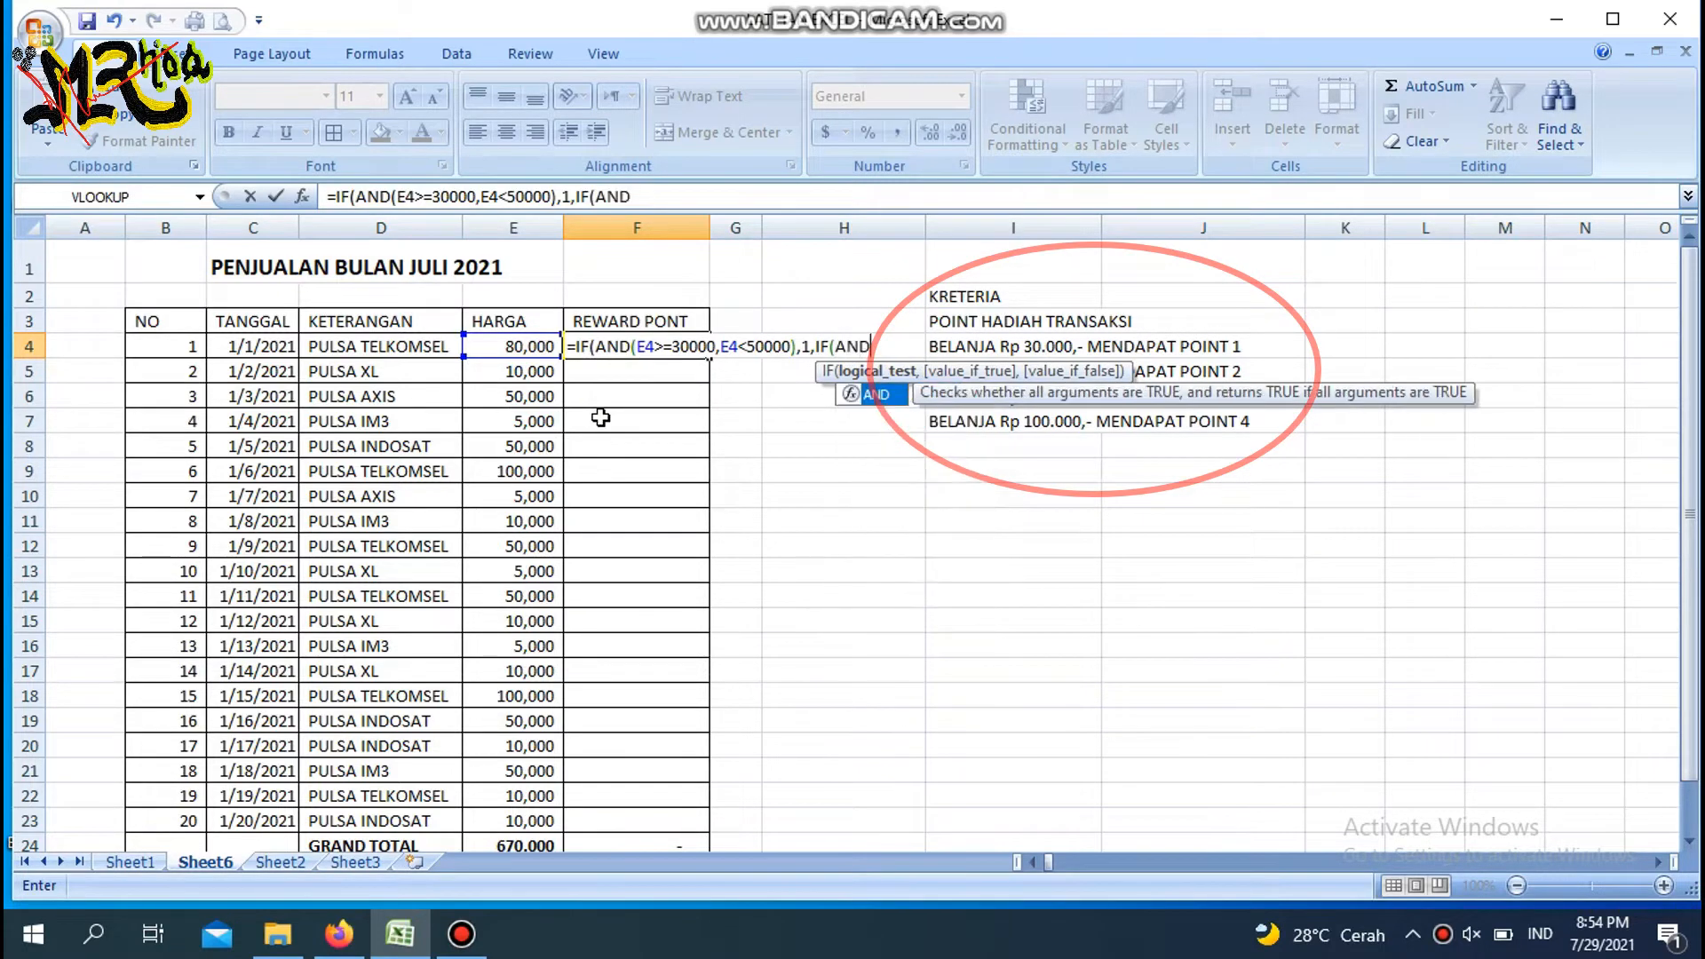
pyautogui.write('(')
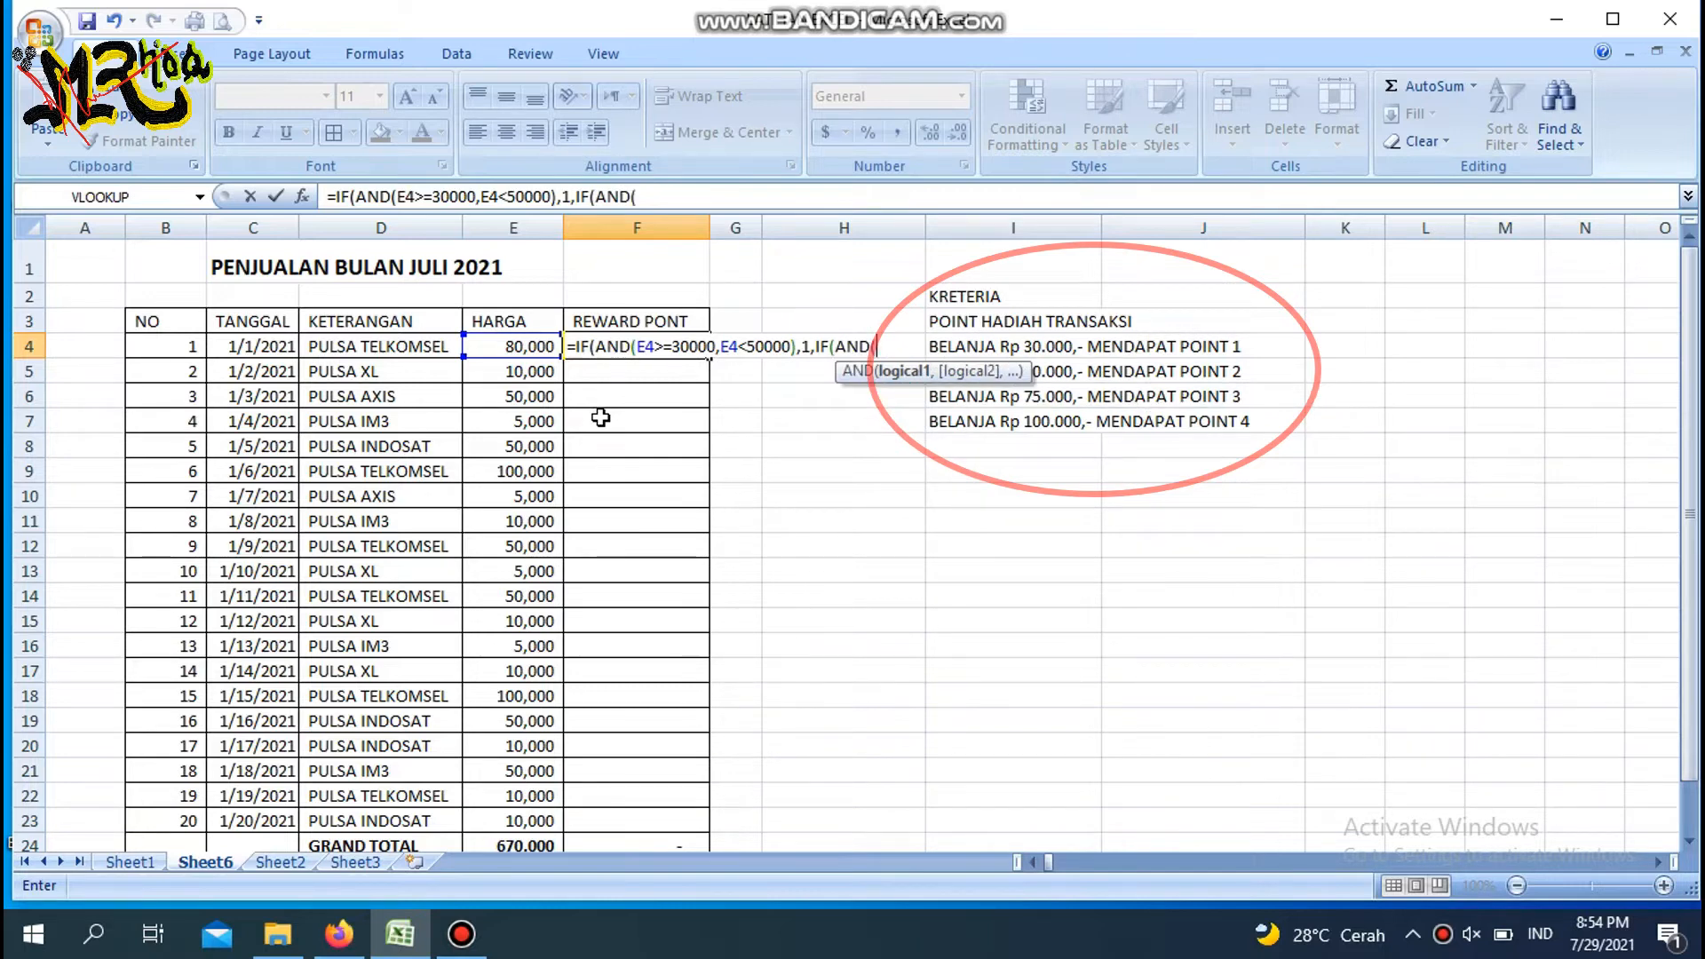
pyautogui.click(516, 347)
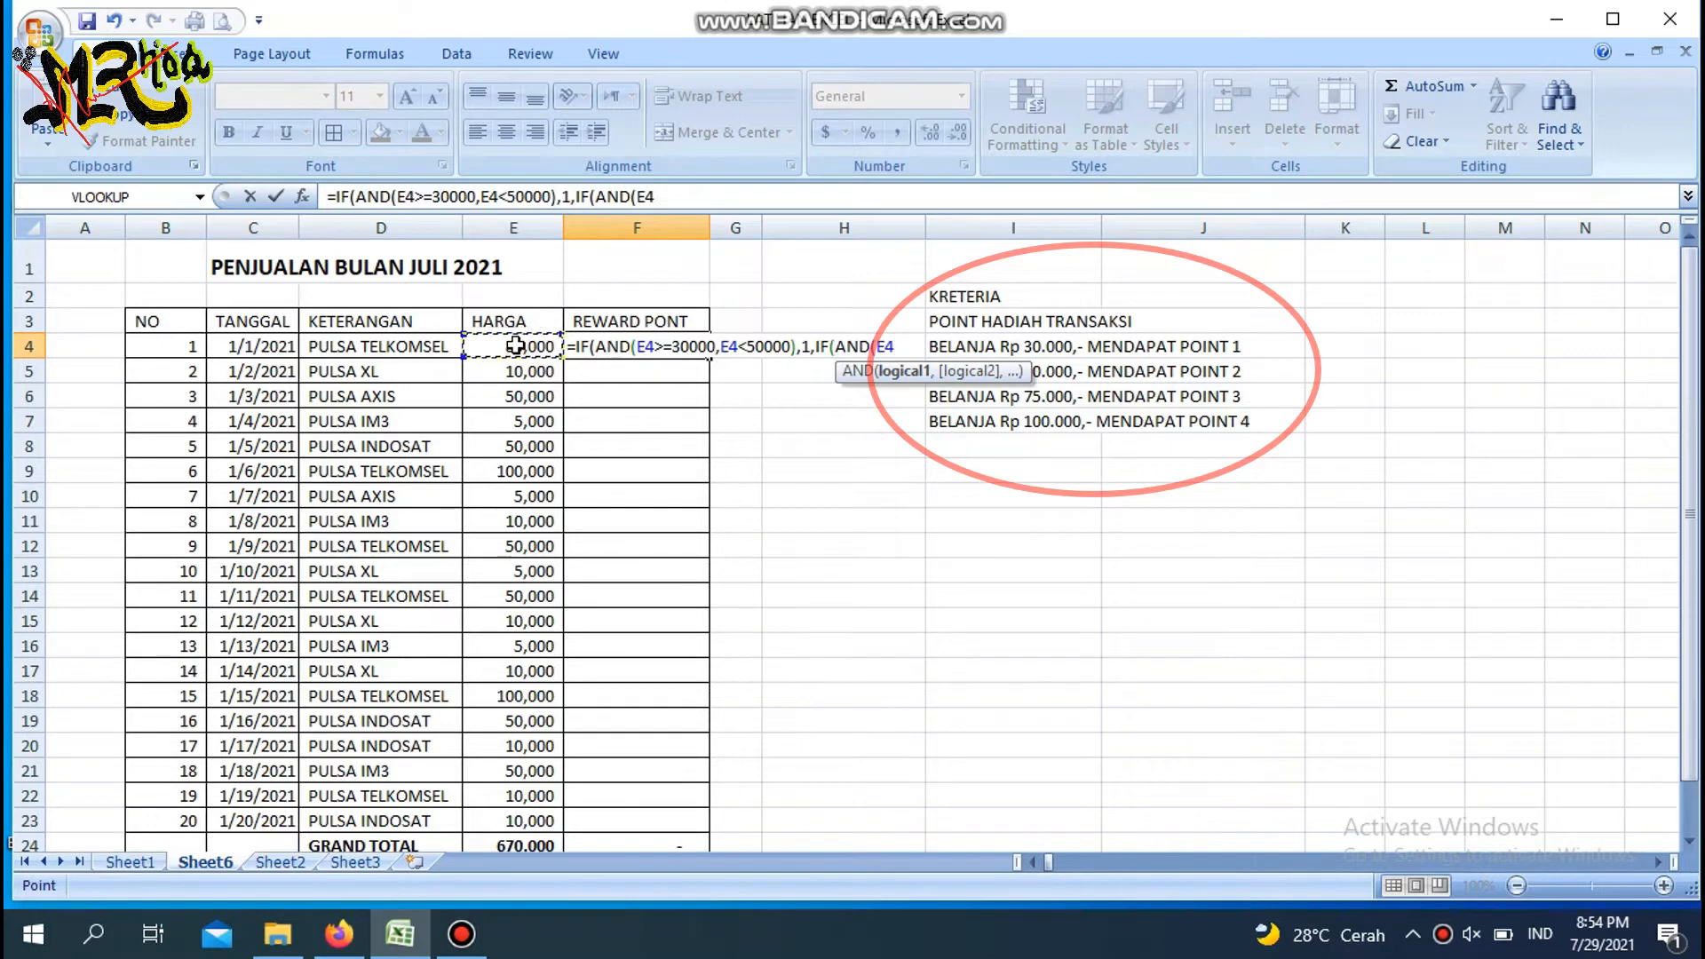
pyautogui.write('>=')
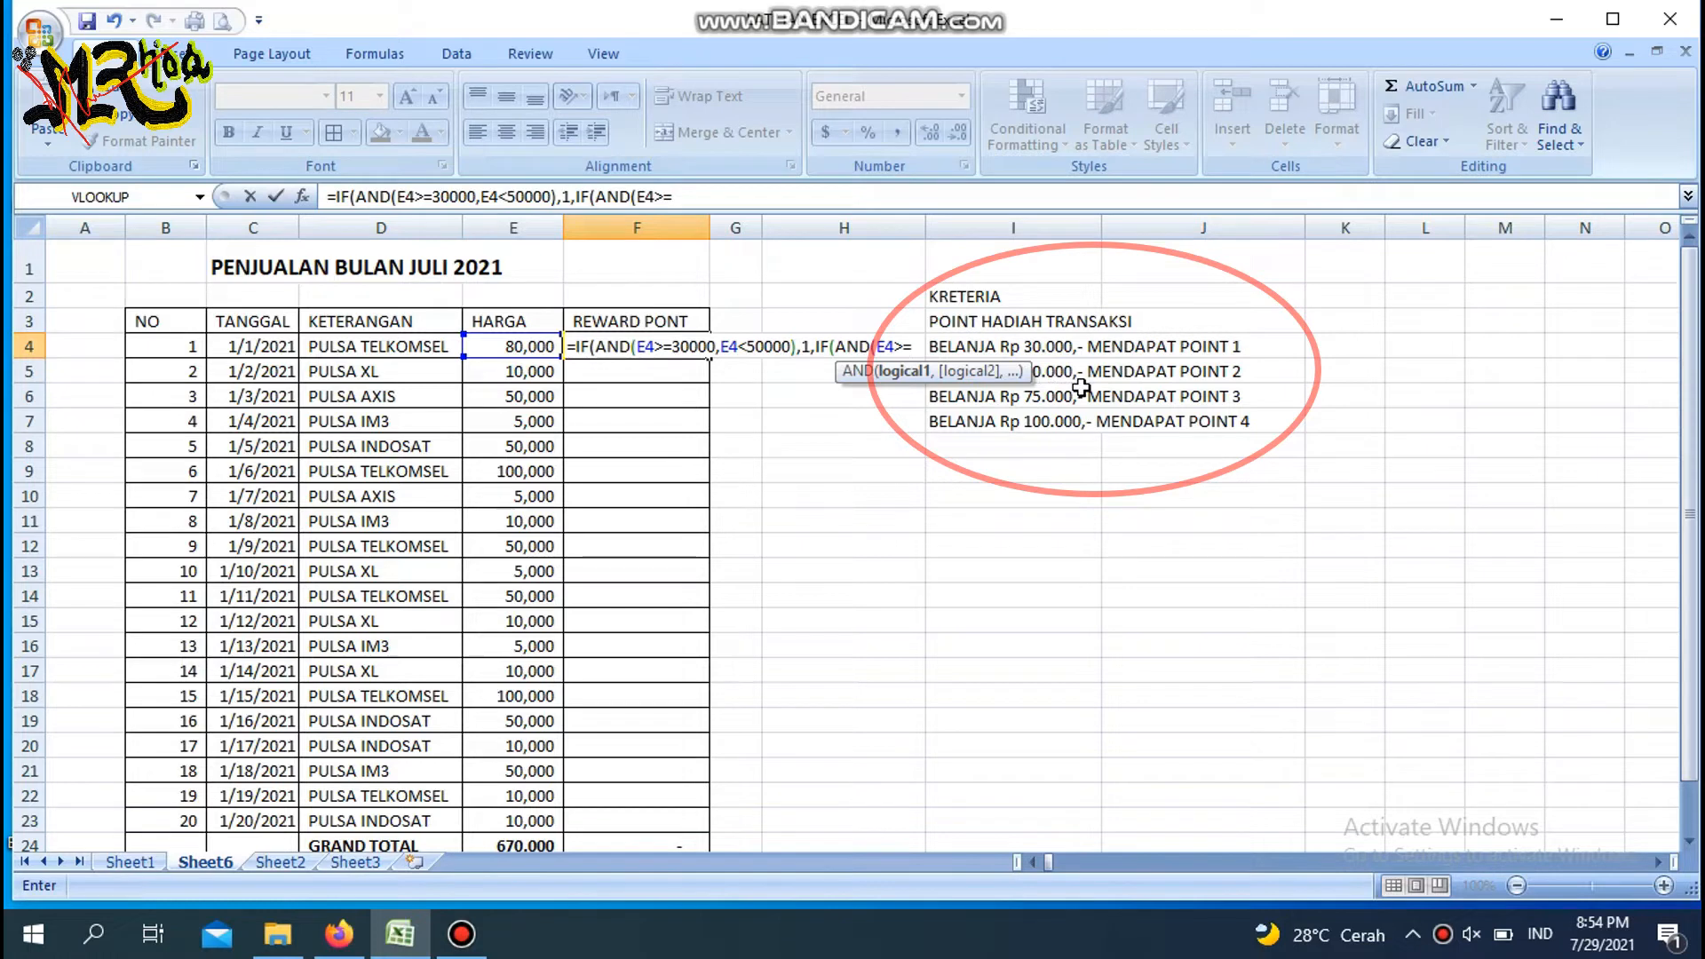
pyautogui.write('50000,E4<75000),2')
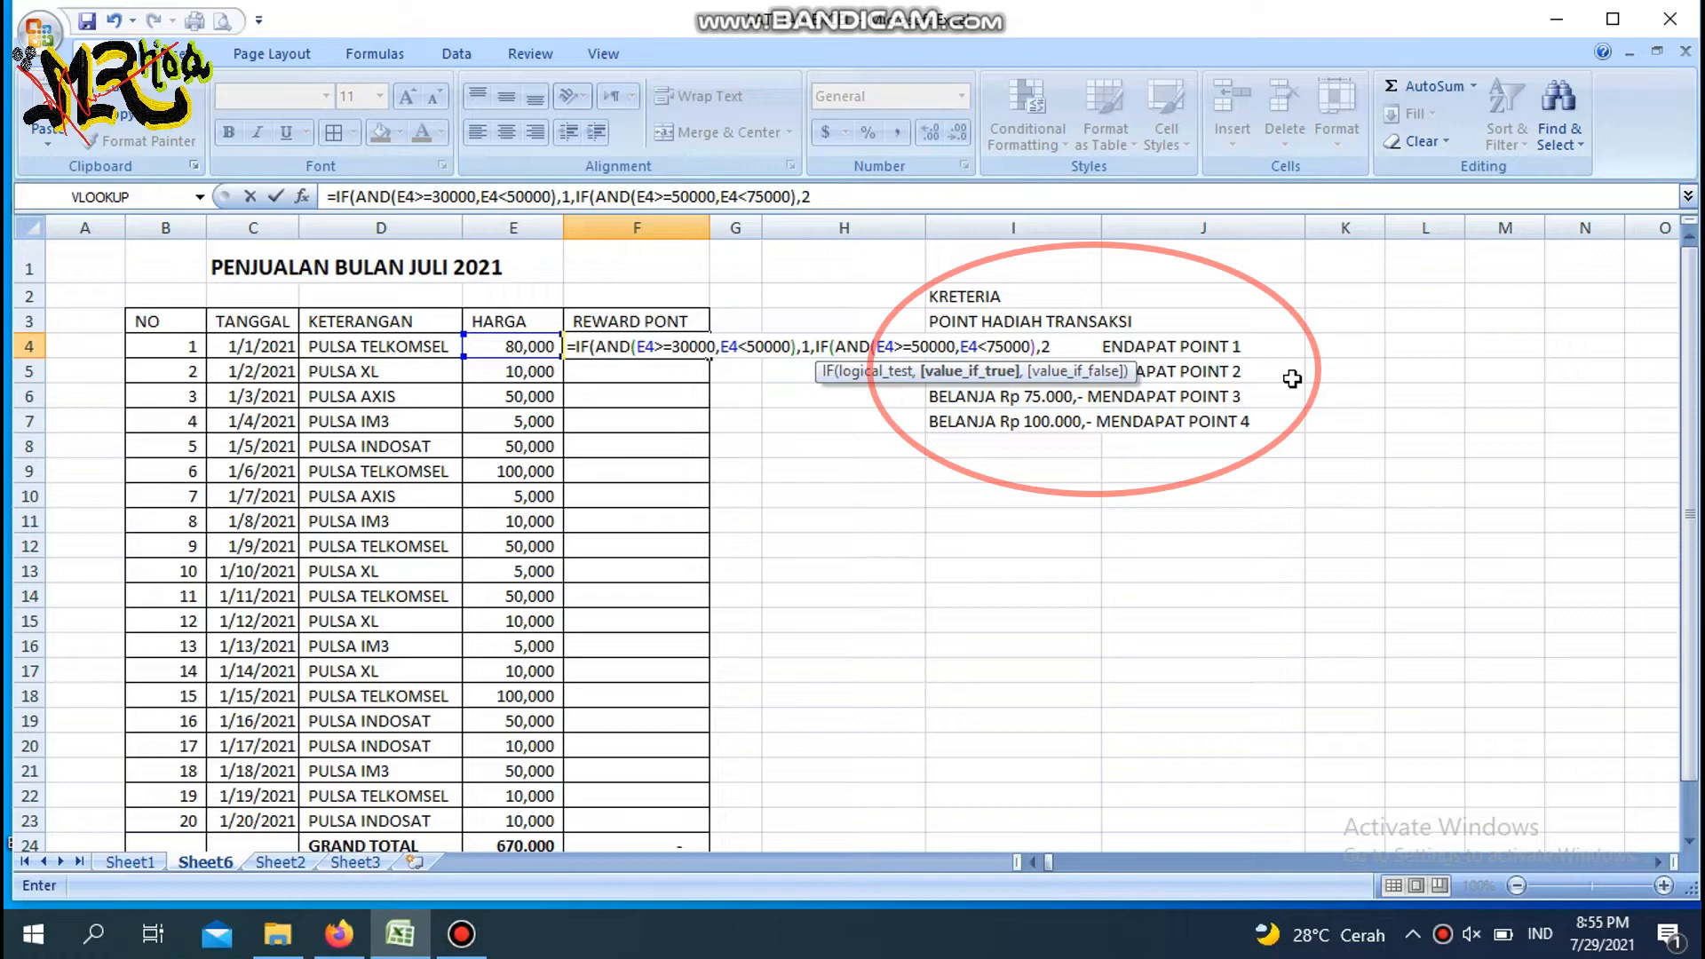
pyautogui.write(',')
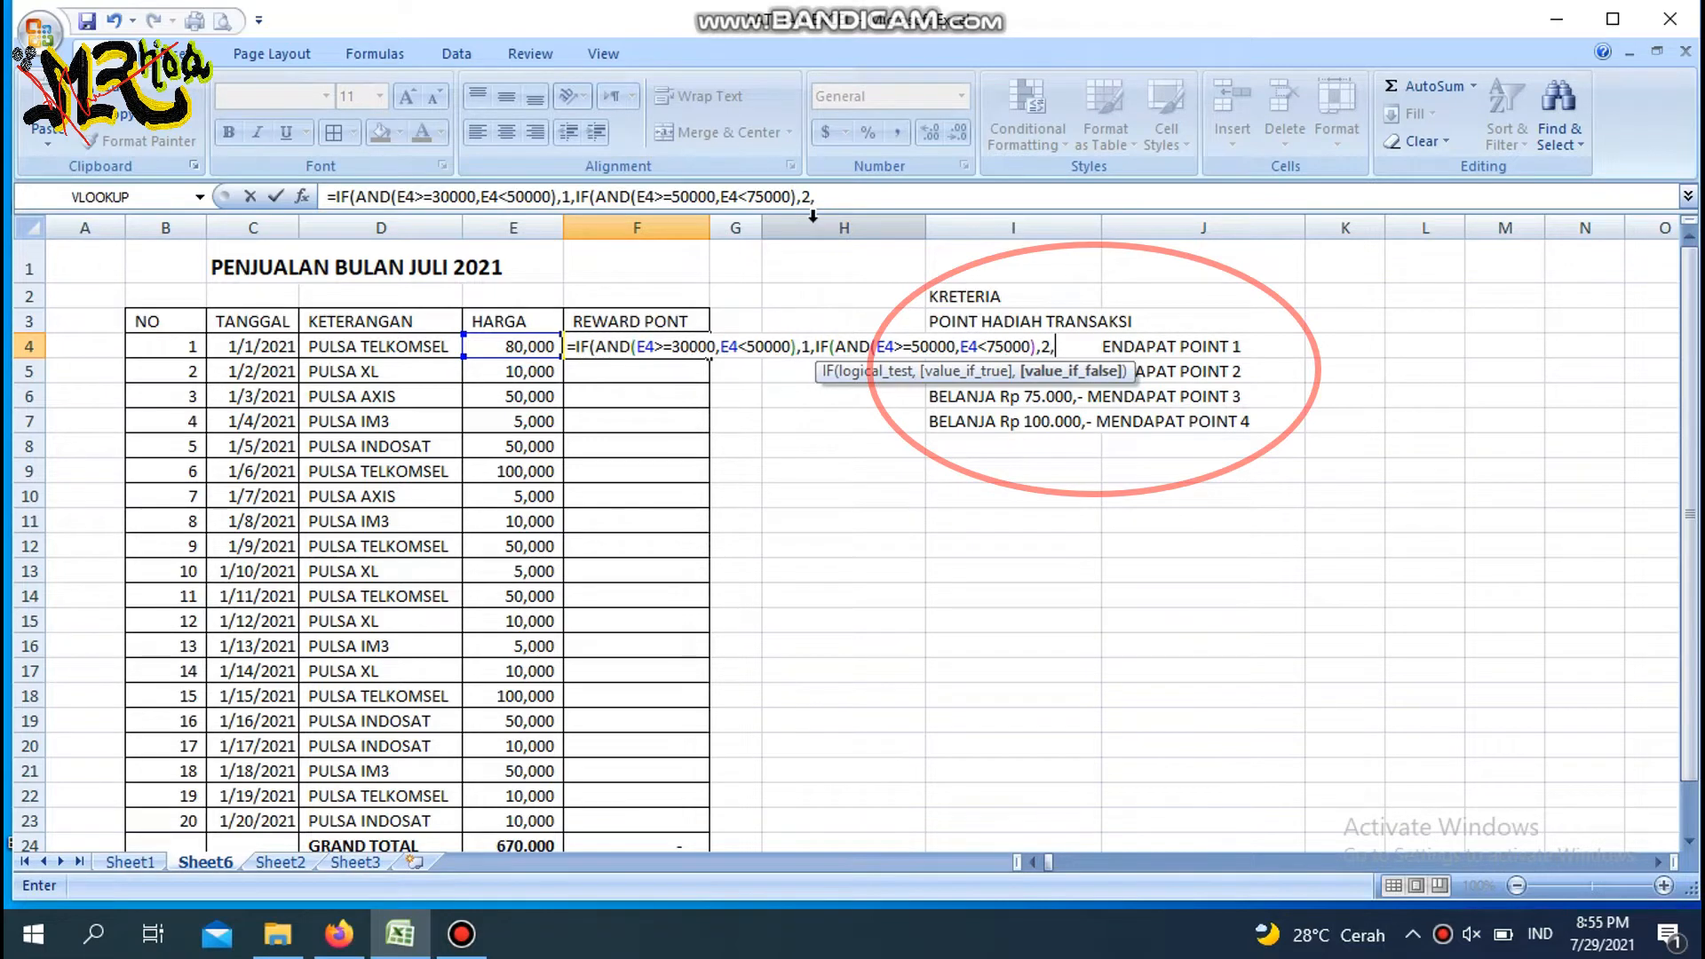
# - Extend the F4 formula with a third IF containing E4>=75000,E4<100000, close its parenthesis, and add 3 as the following value
pyautogui.write('IF(')
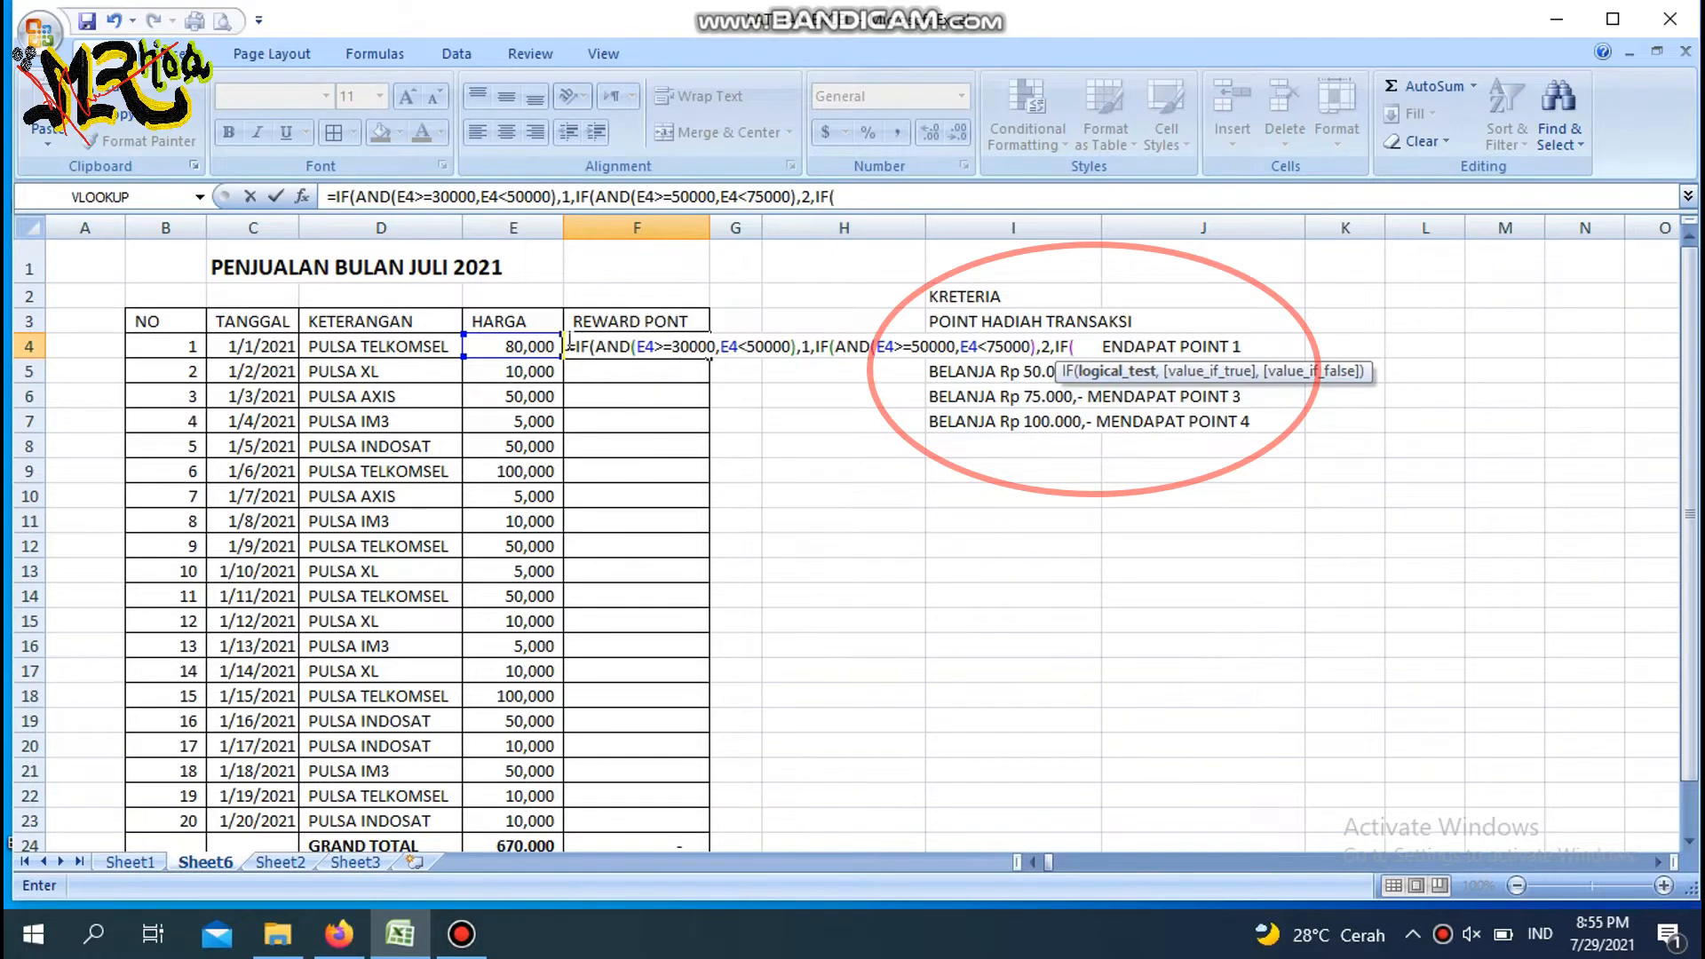
pyautogui.click(523, 344)
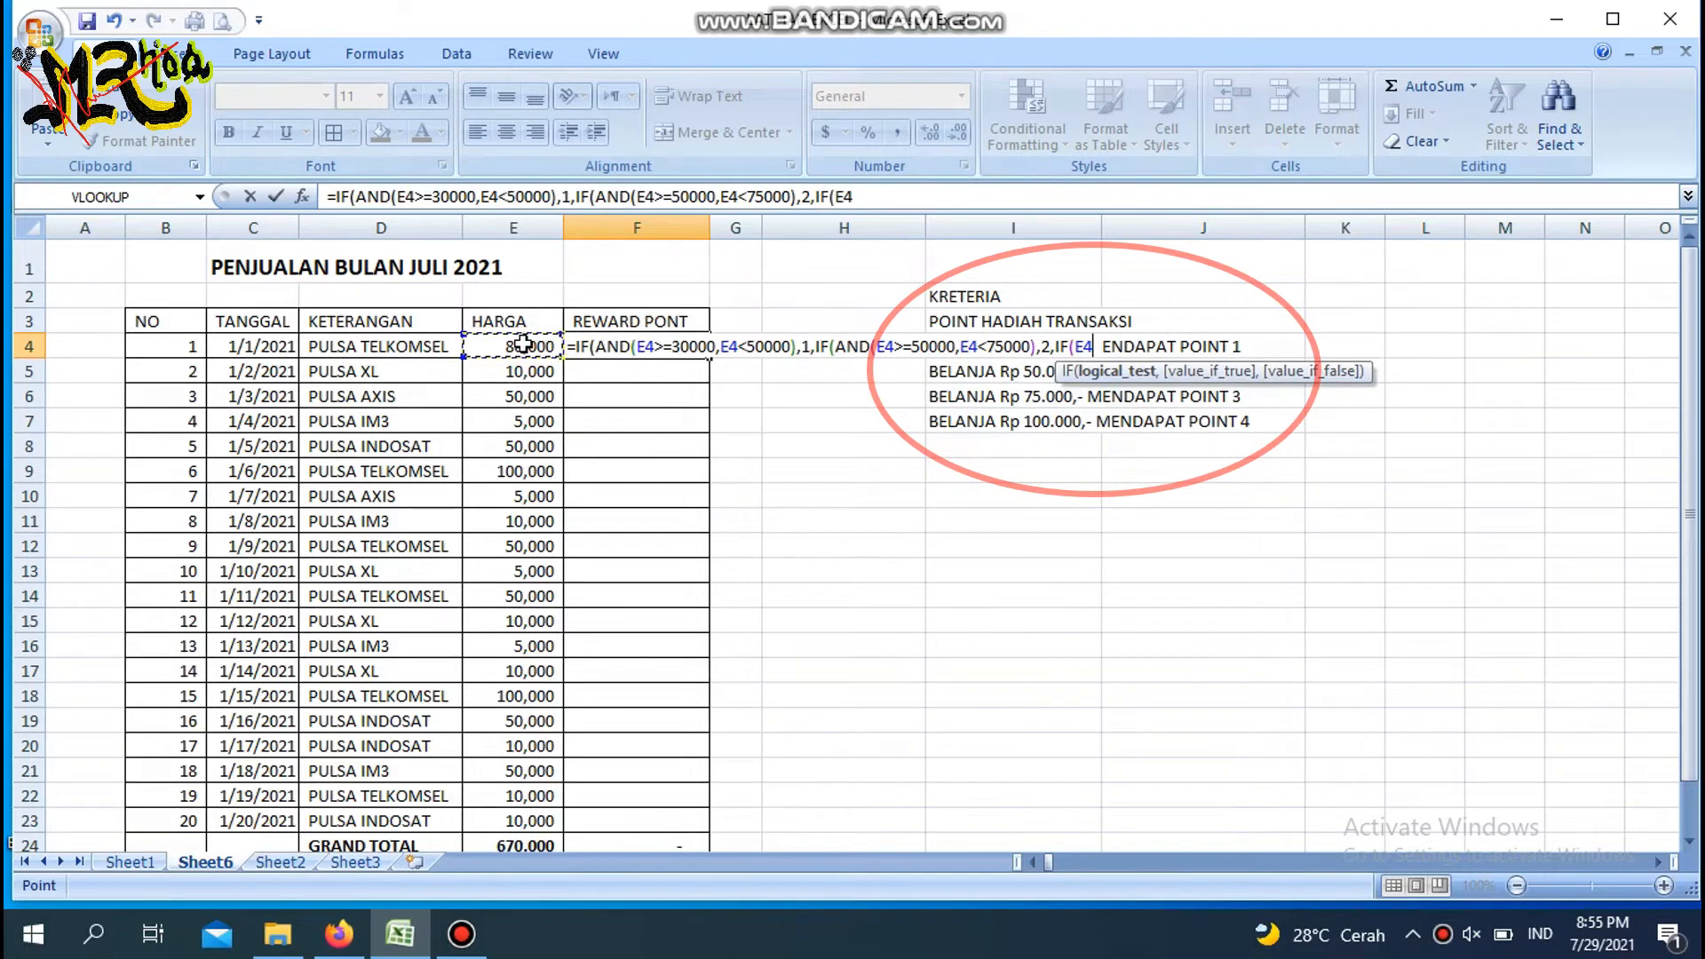
pyautogui.write('>=')
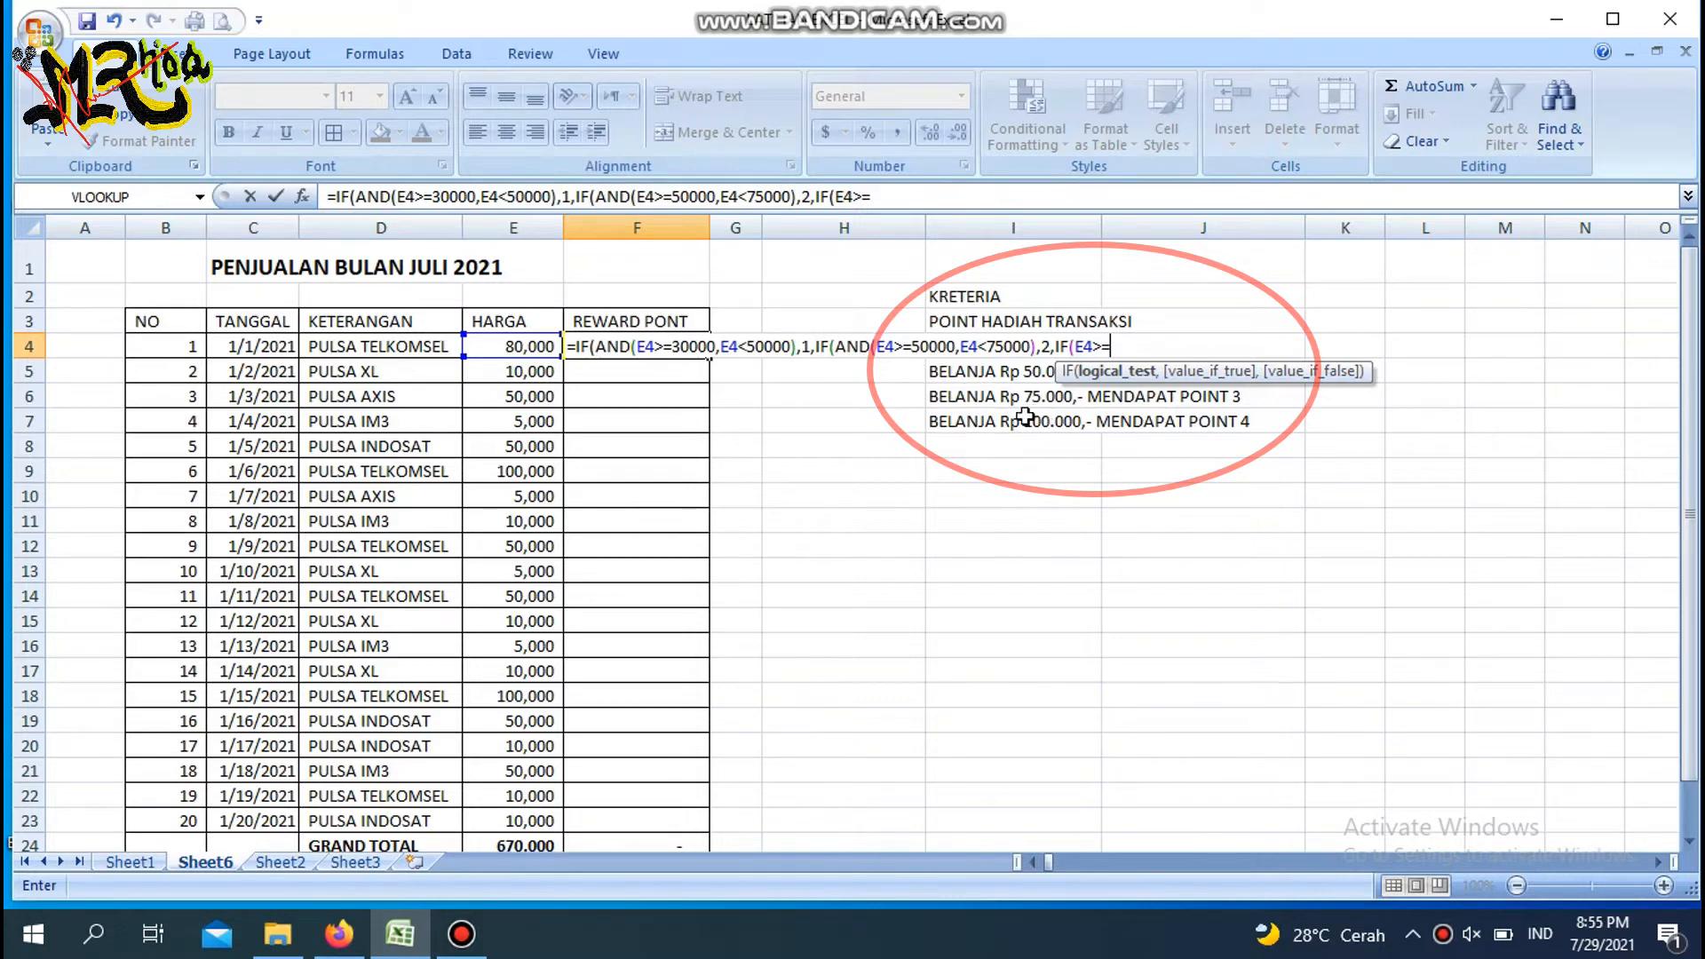
pyautogui.write('75000,')
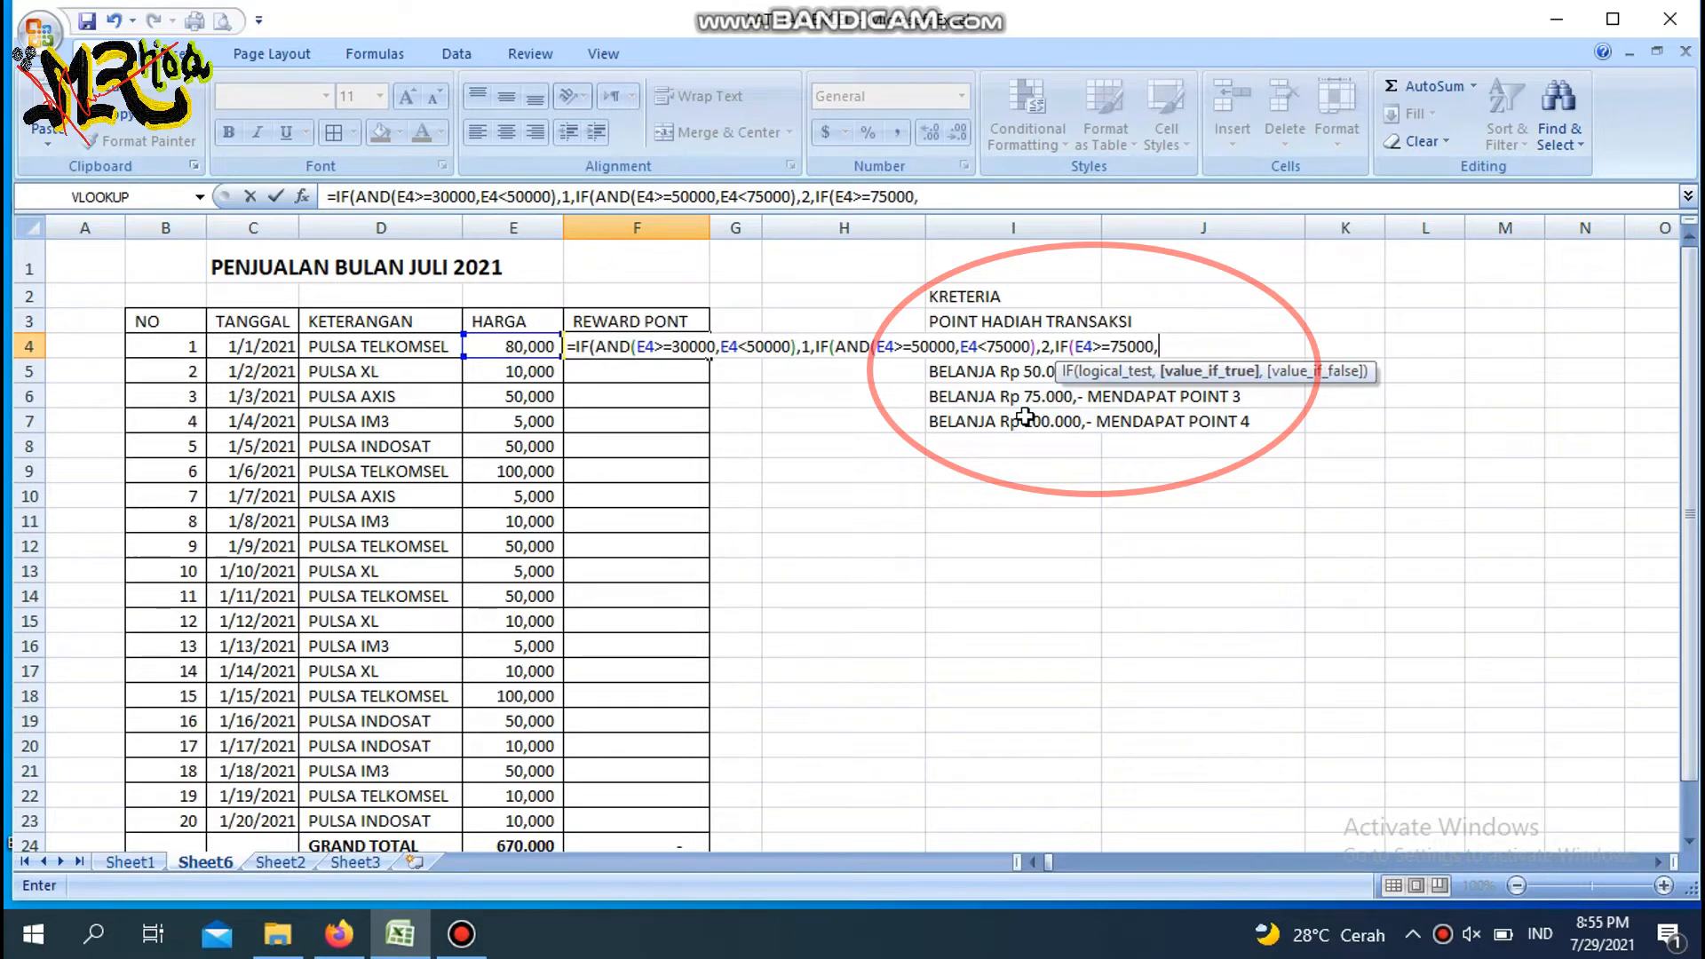
pyautogui.click(537, 345)
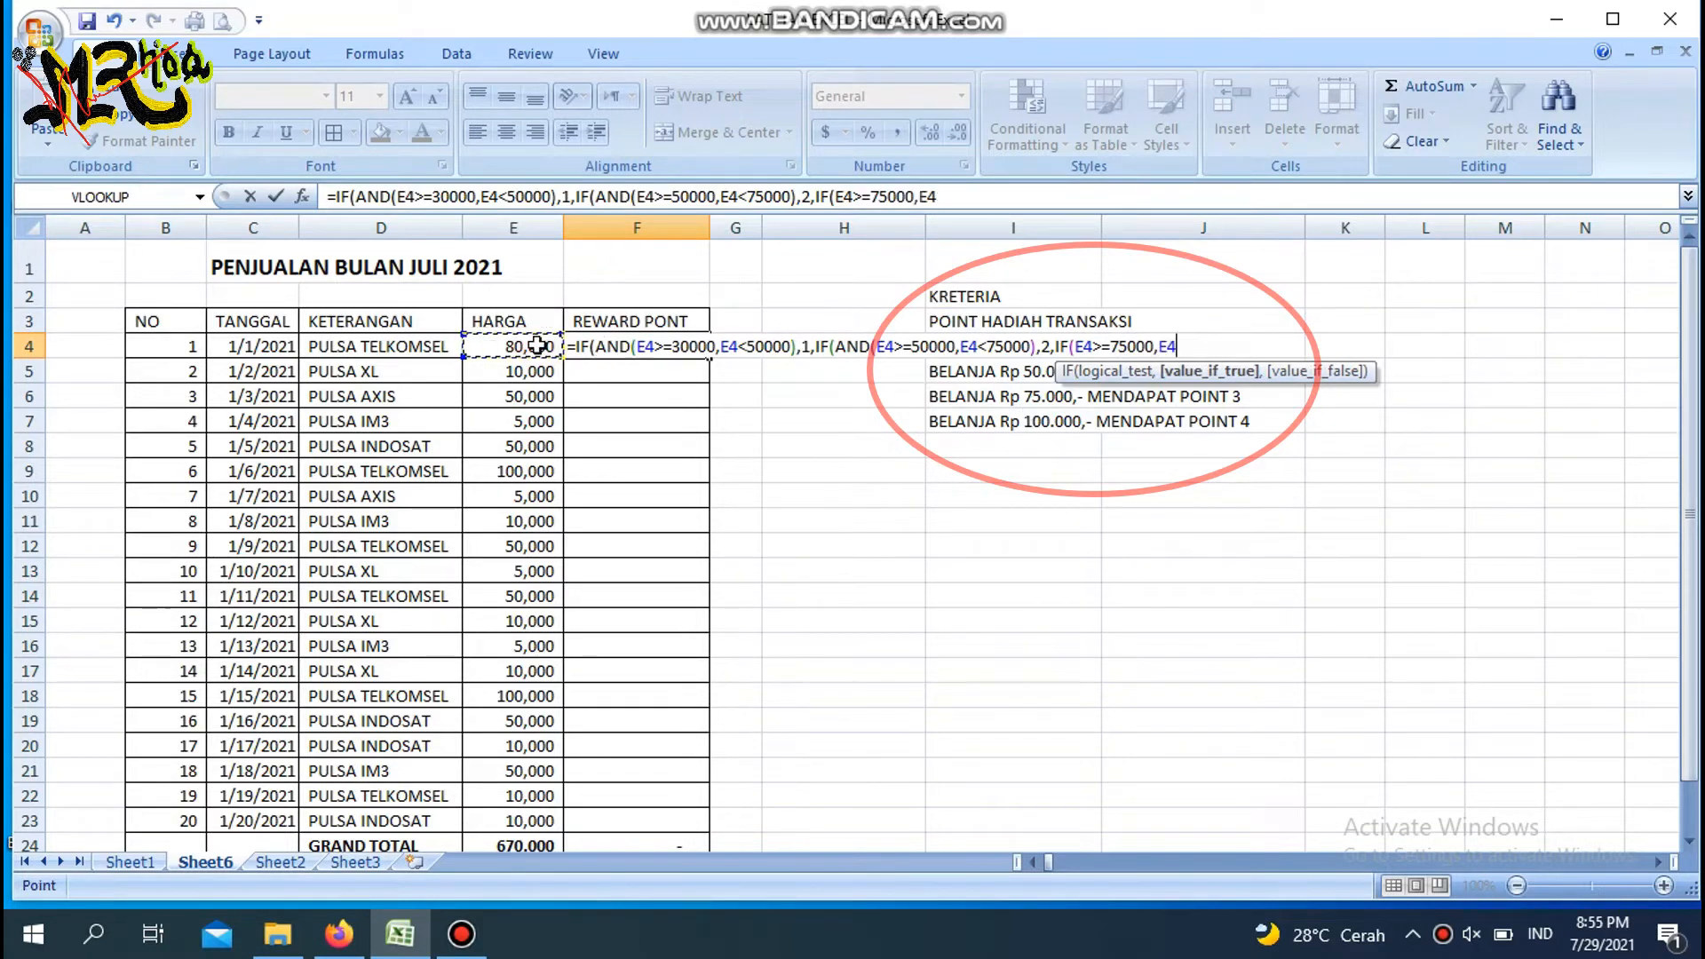
pyautogui.write('<100000')
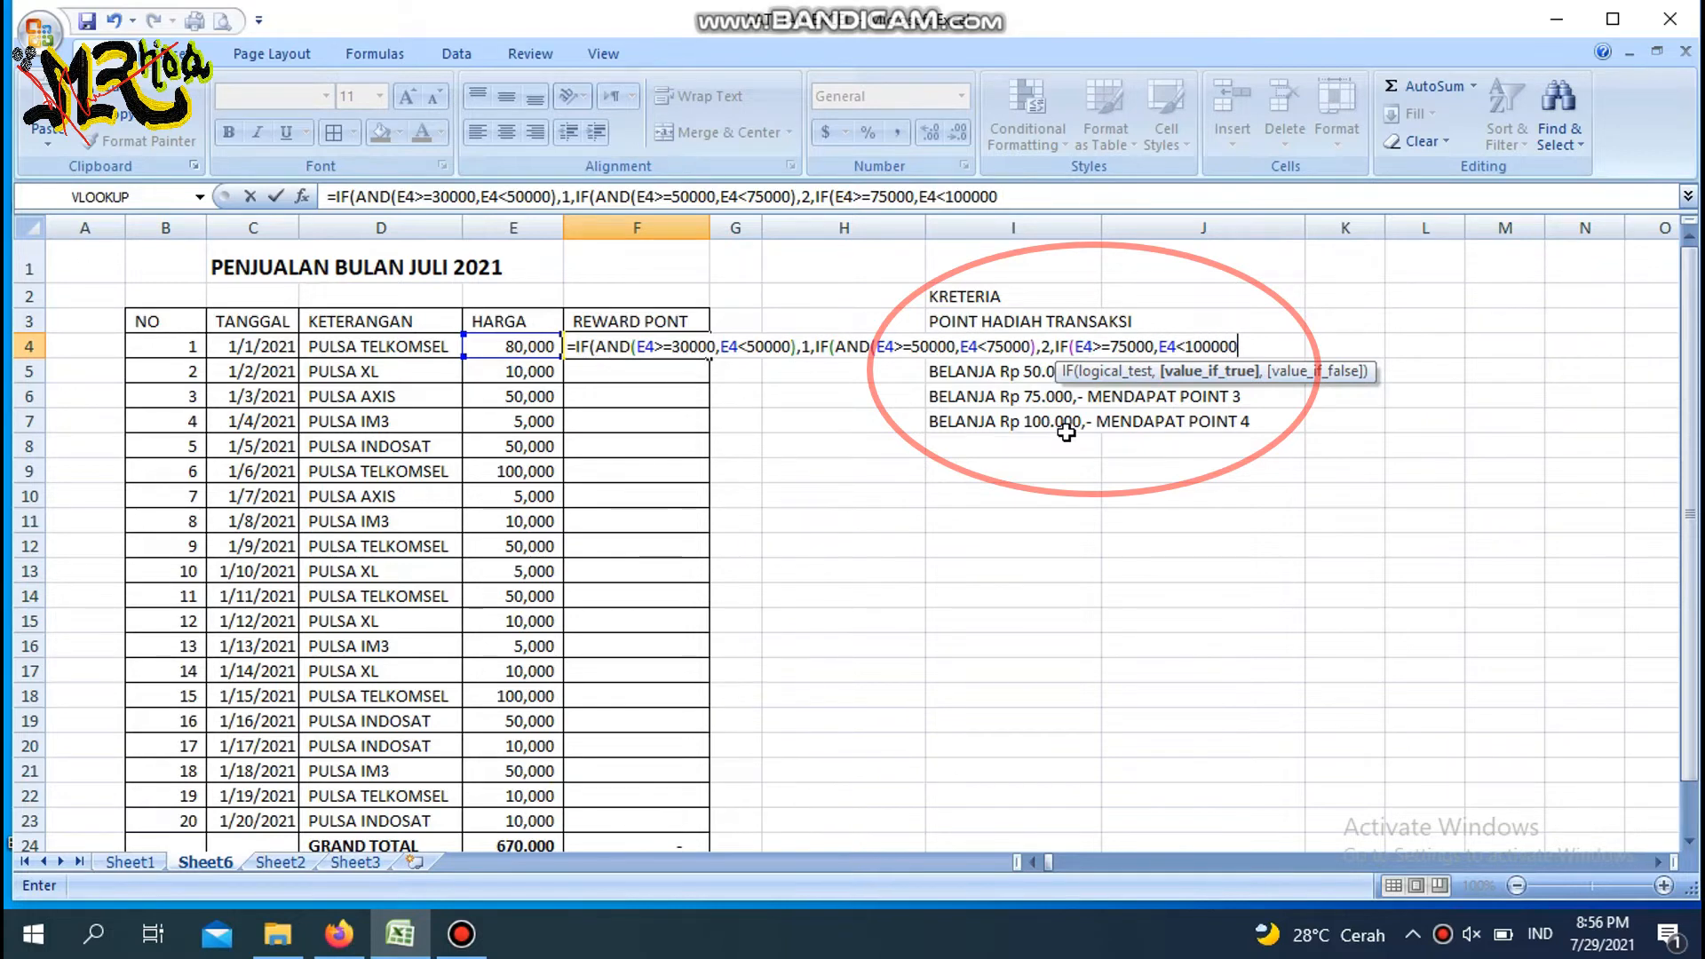
pyautogui.write('),')
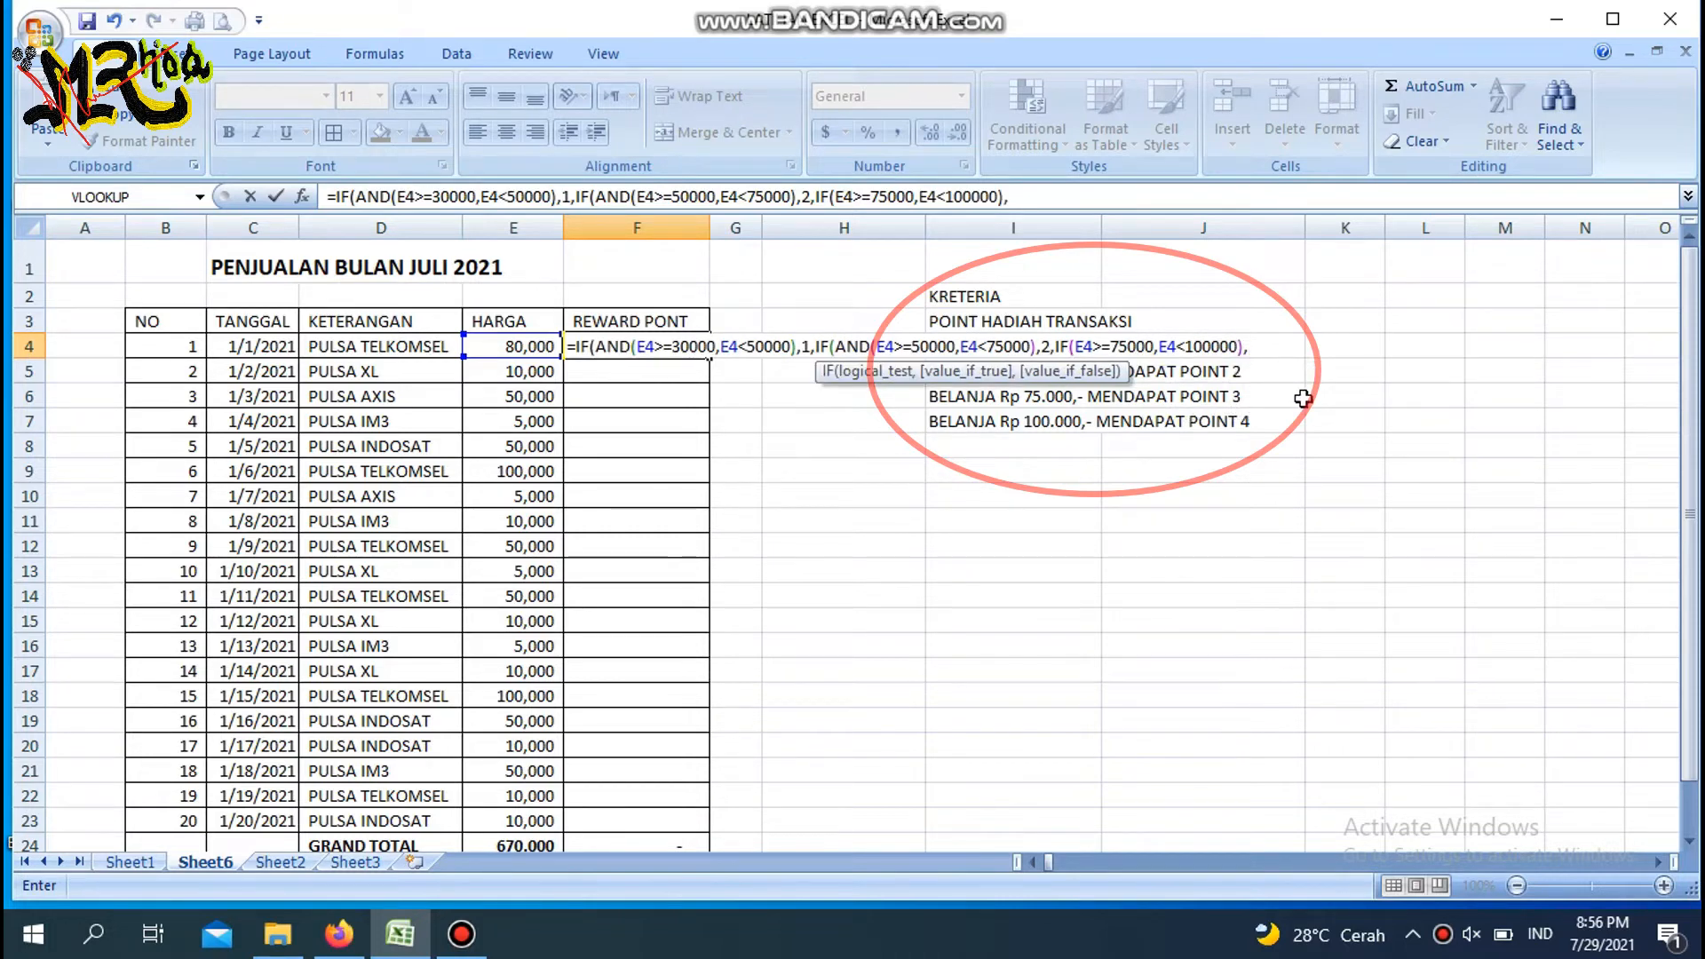
pyautogui.write('3,I')
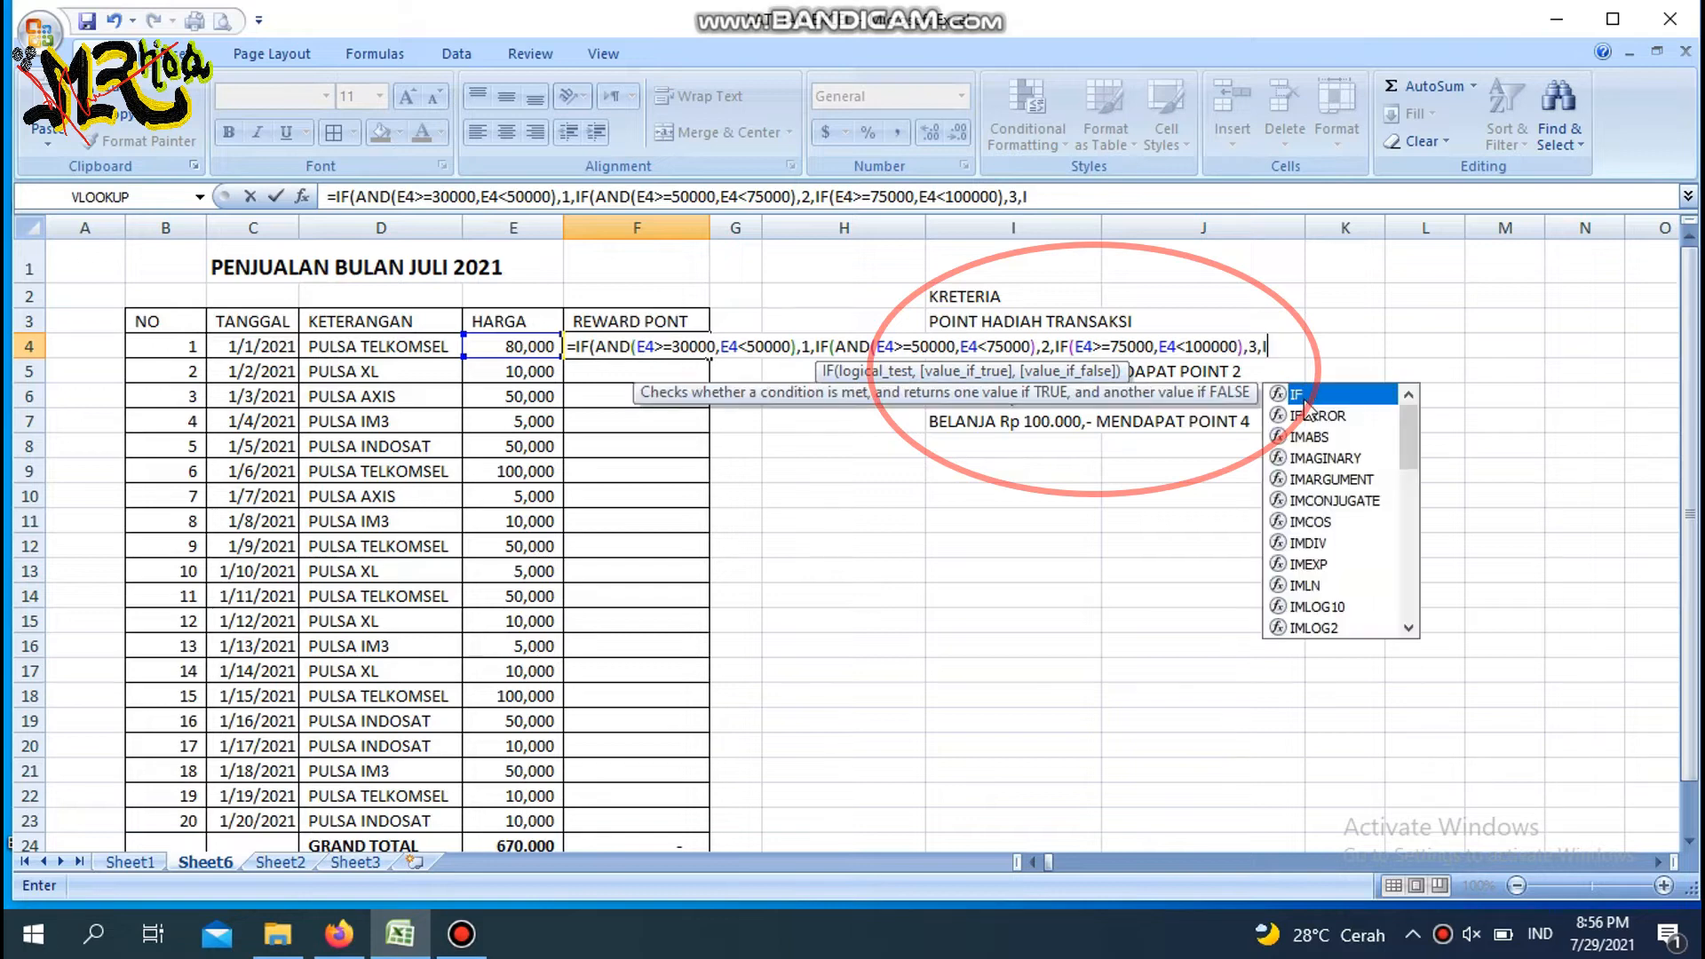
# - Nest a fourth IF in the F4 formula that tests E4>=100000 and returns 4 if true
pyautogui.write('F')
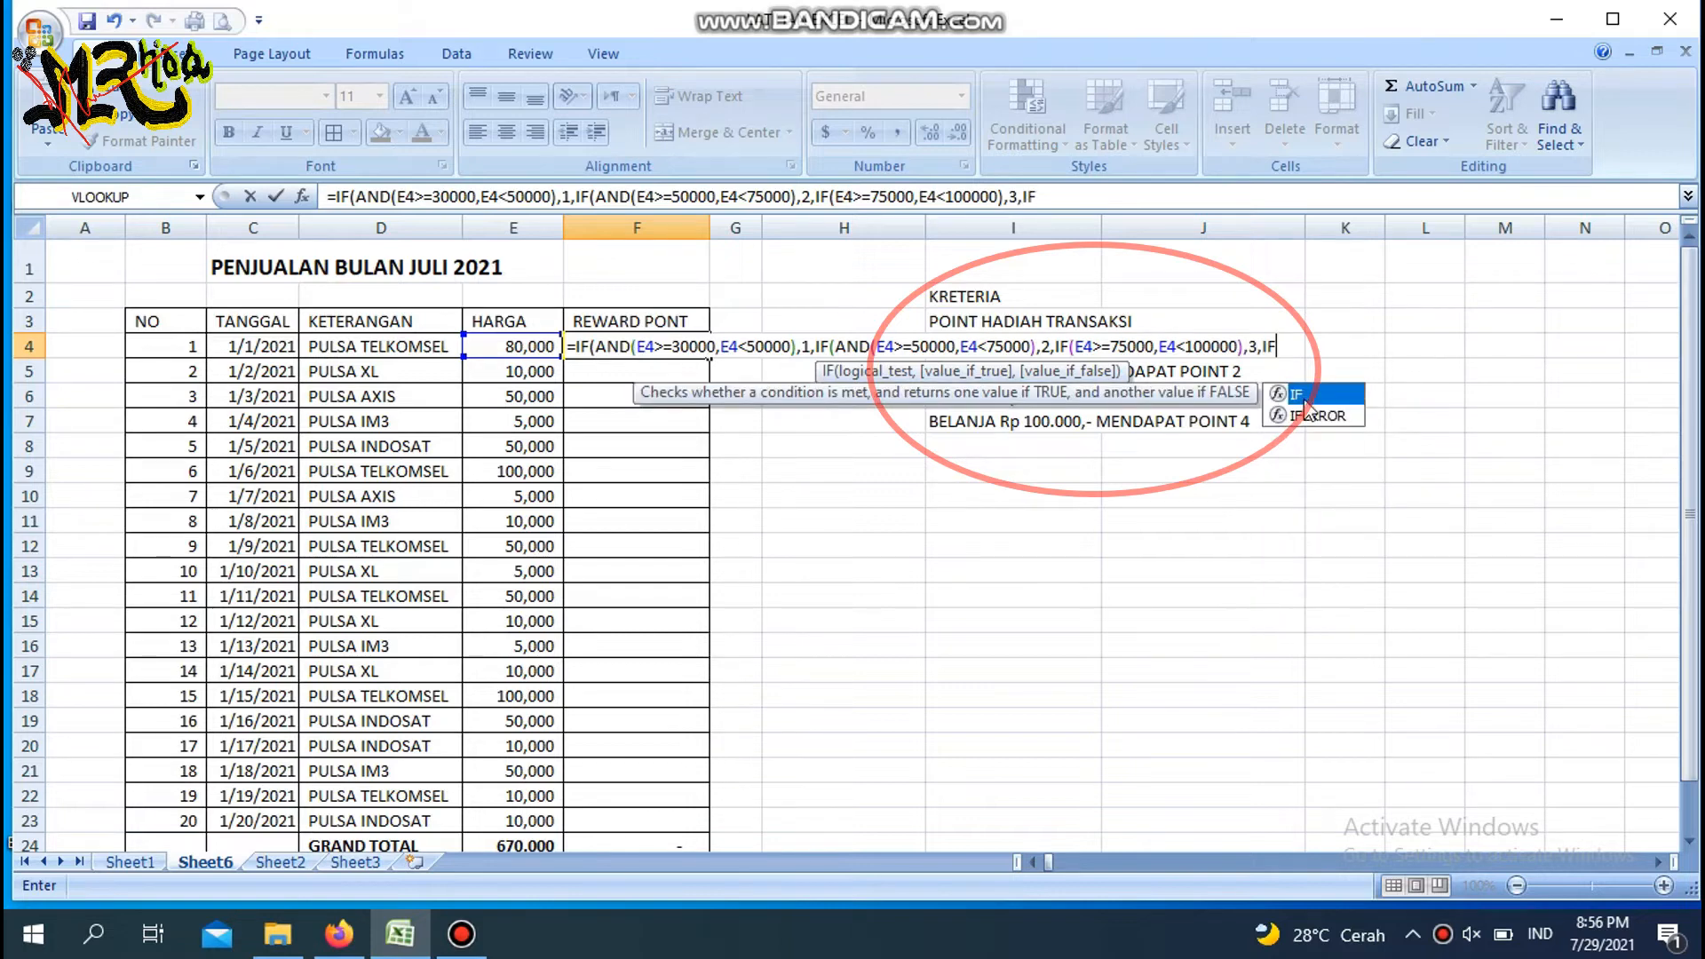
pyautogui.doubleClick(1303, 397)
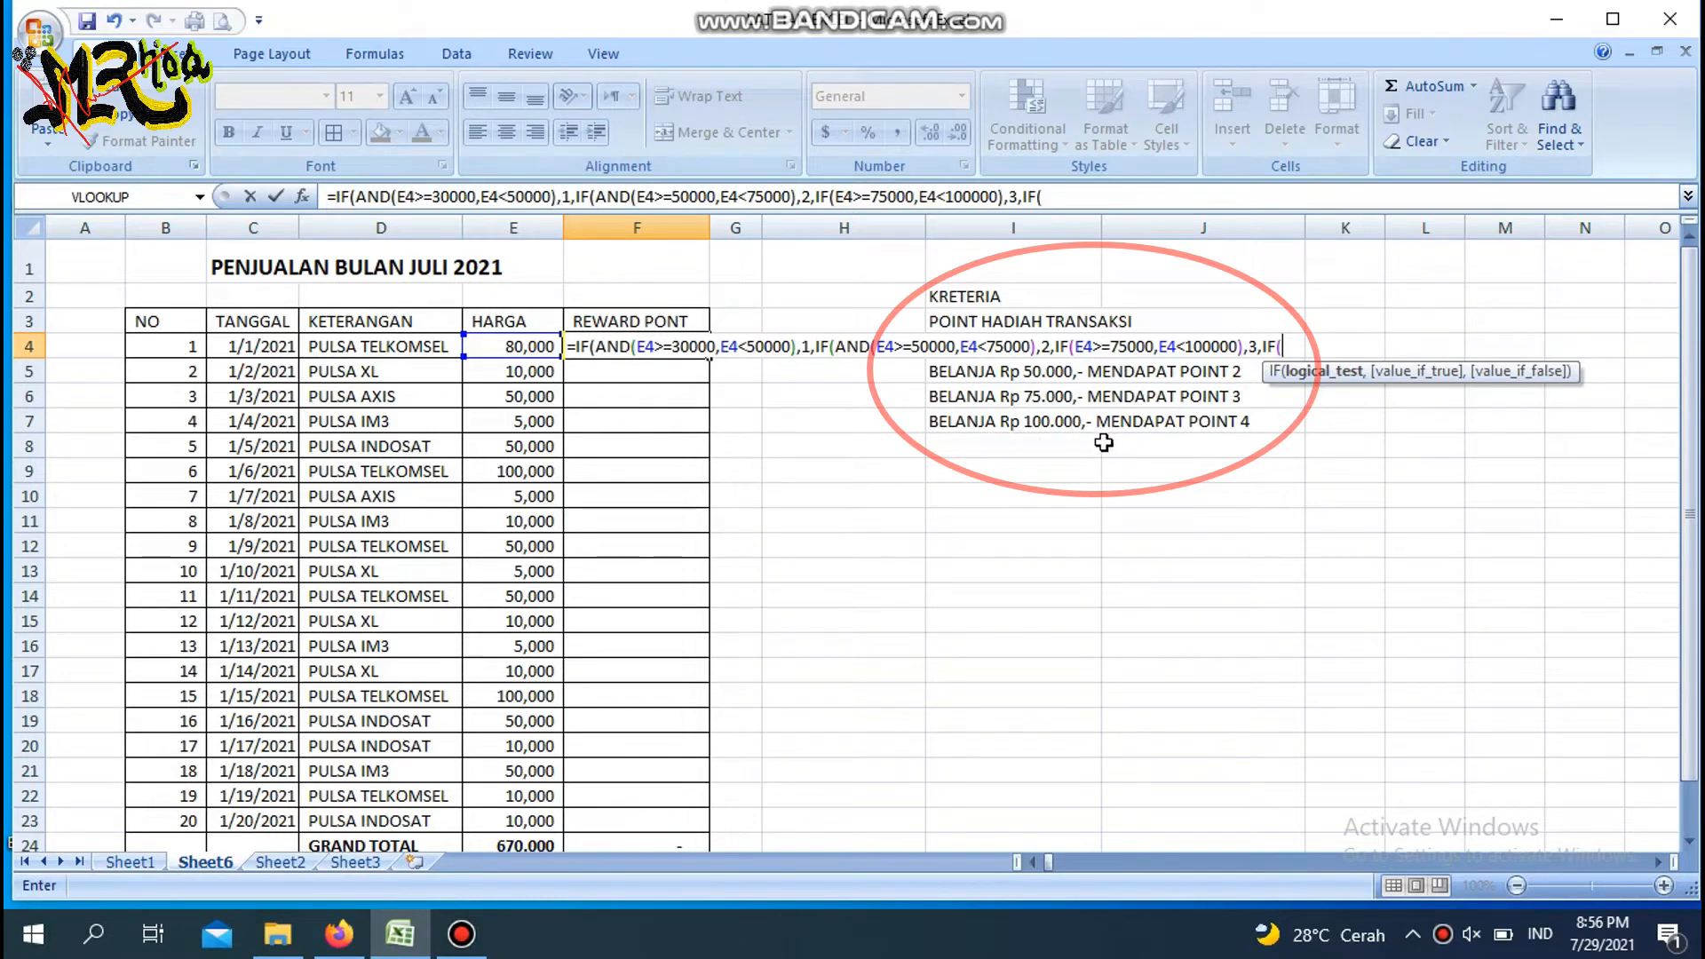
pyautogui.click(520, 345)
pyautogui.write('>=')
pyautogui.write('100000')
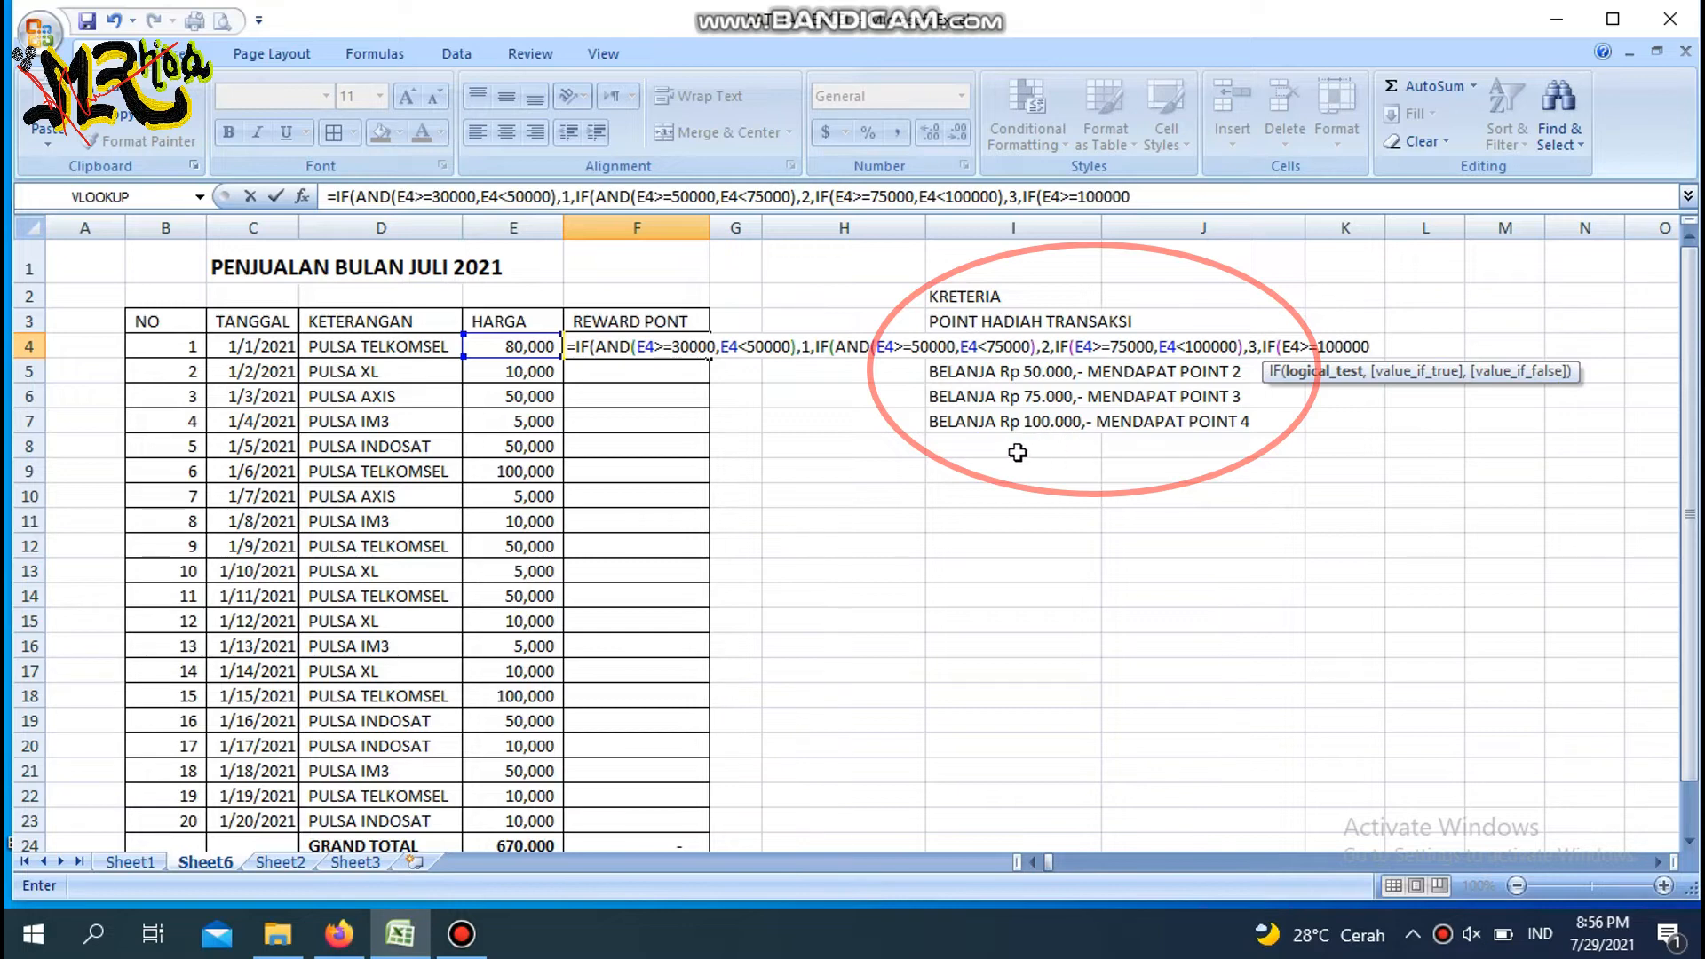
pyautogui.write(',')
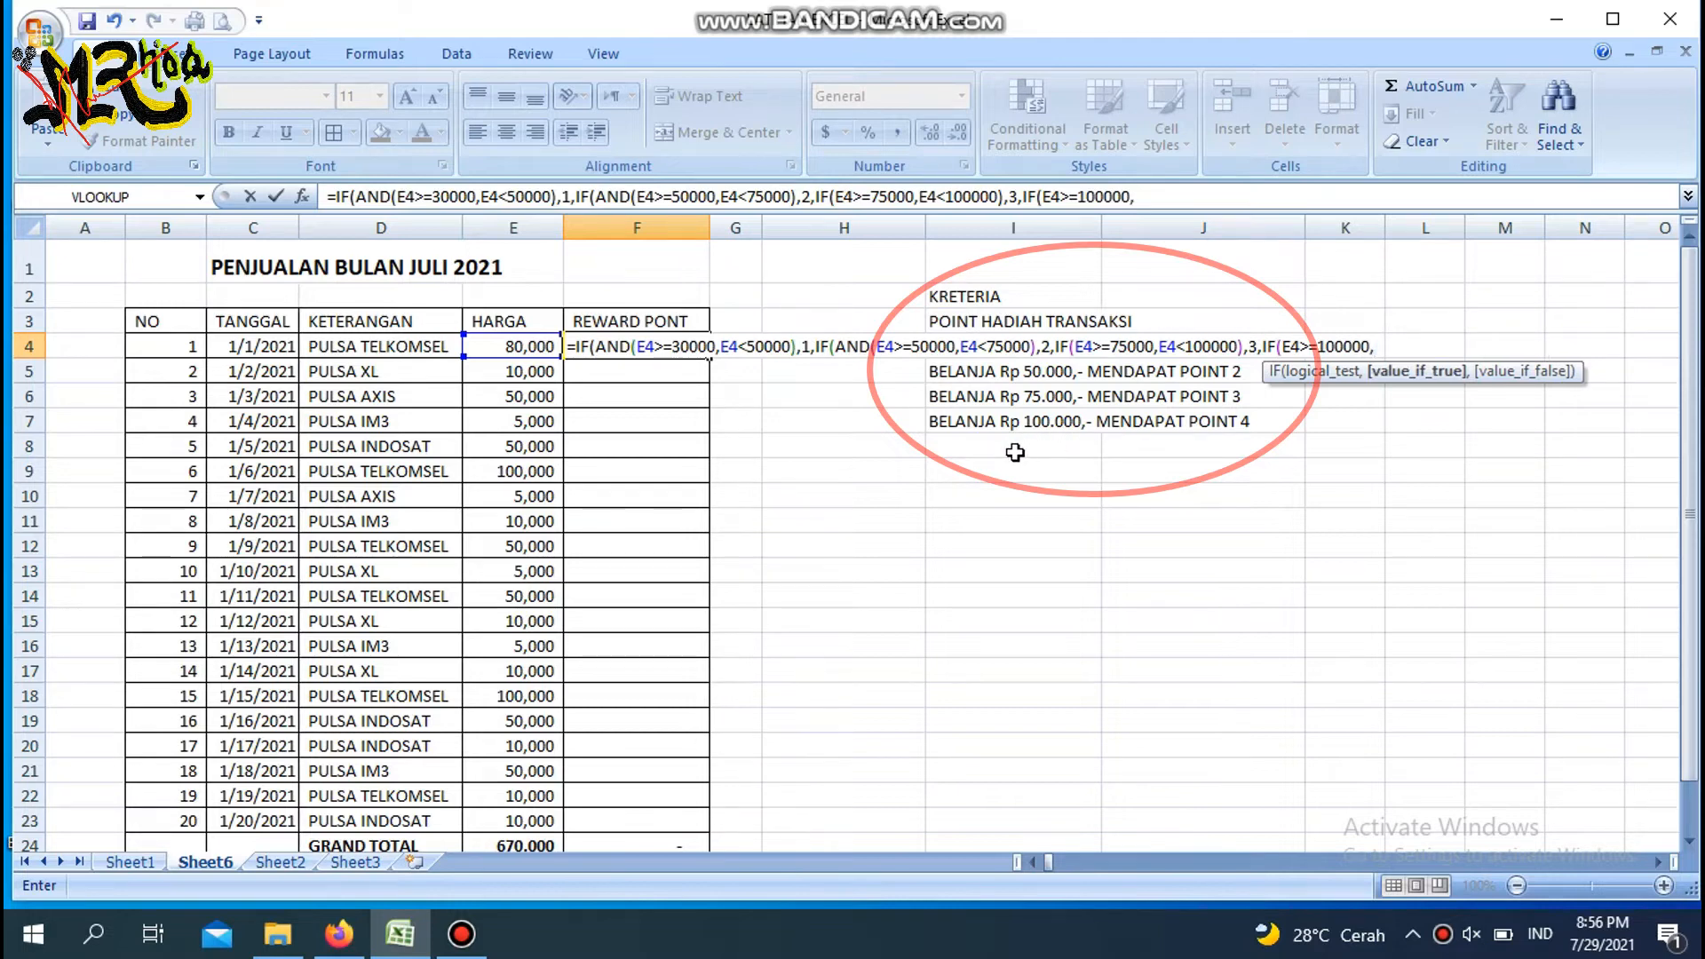
pyautogui.write('4')
pyautogui.write(',')
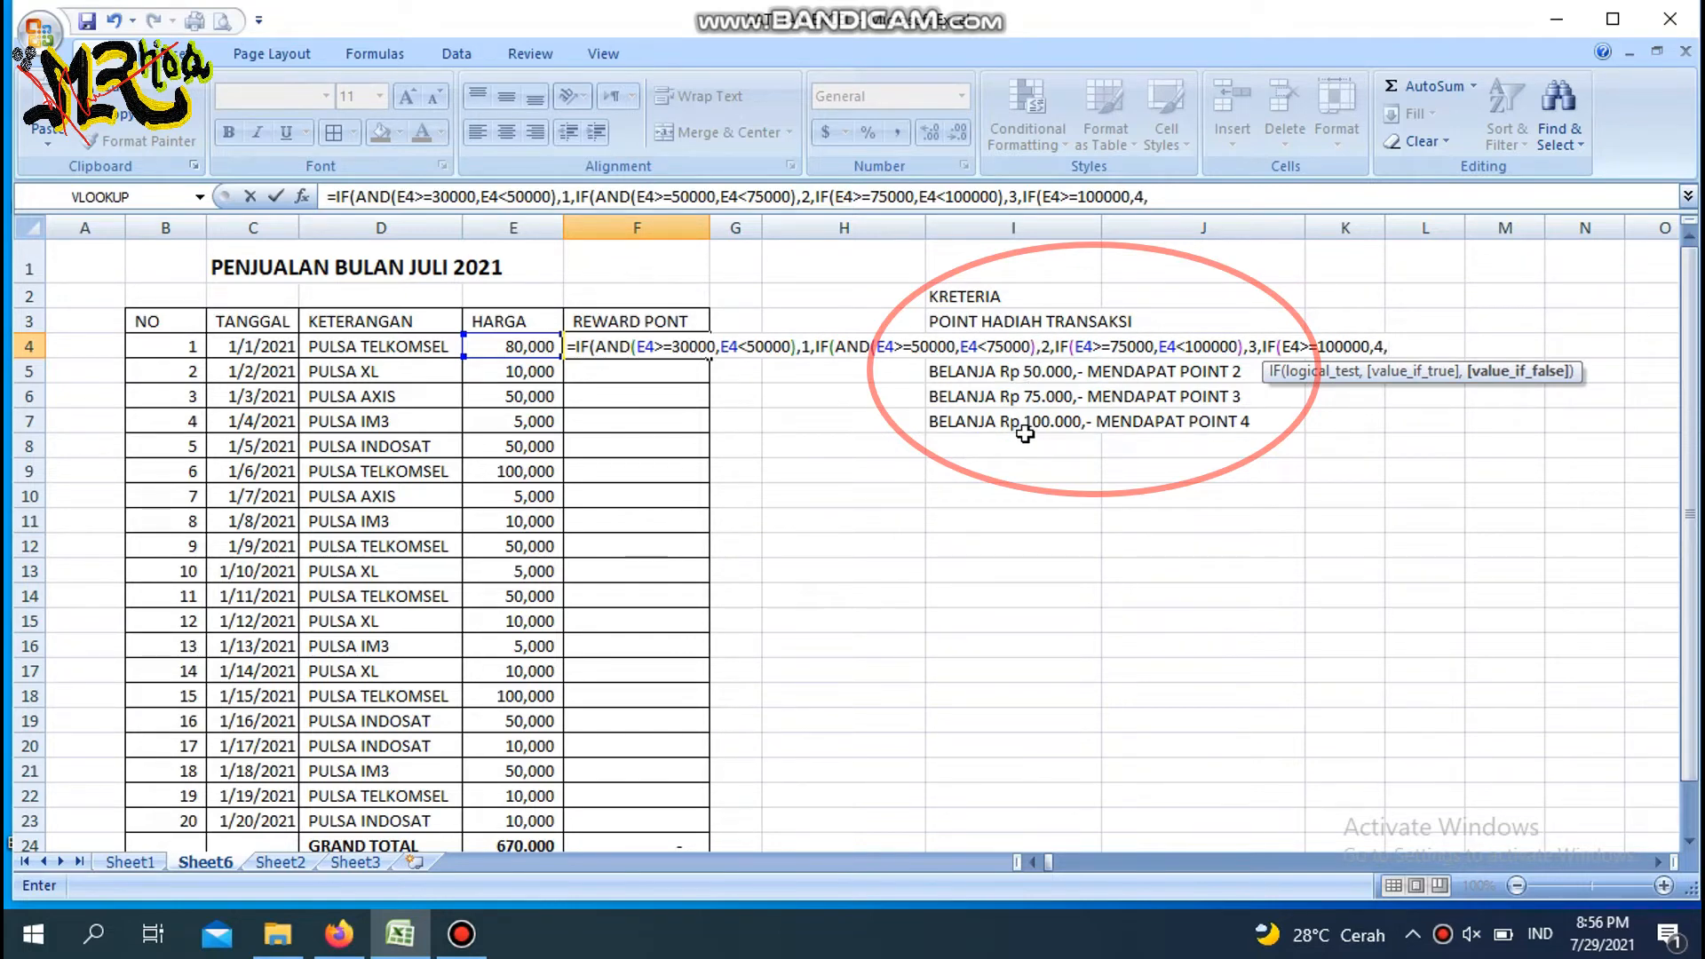
# - Set 0 as the final value if false, close all four IF parentheses, and try to enter the F4 formula
pyautogui.write('0)')
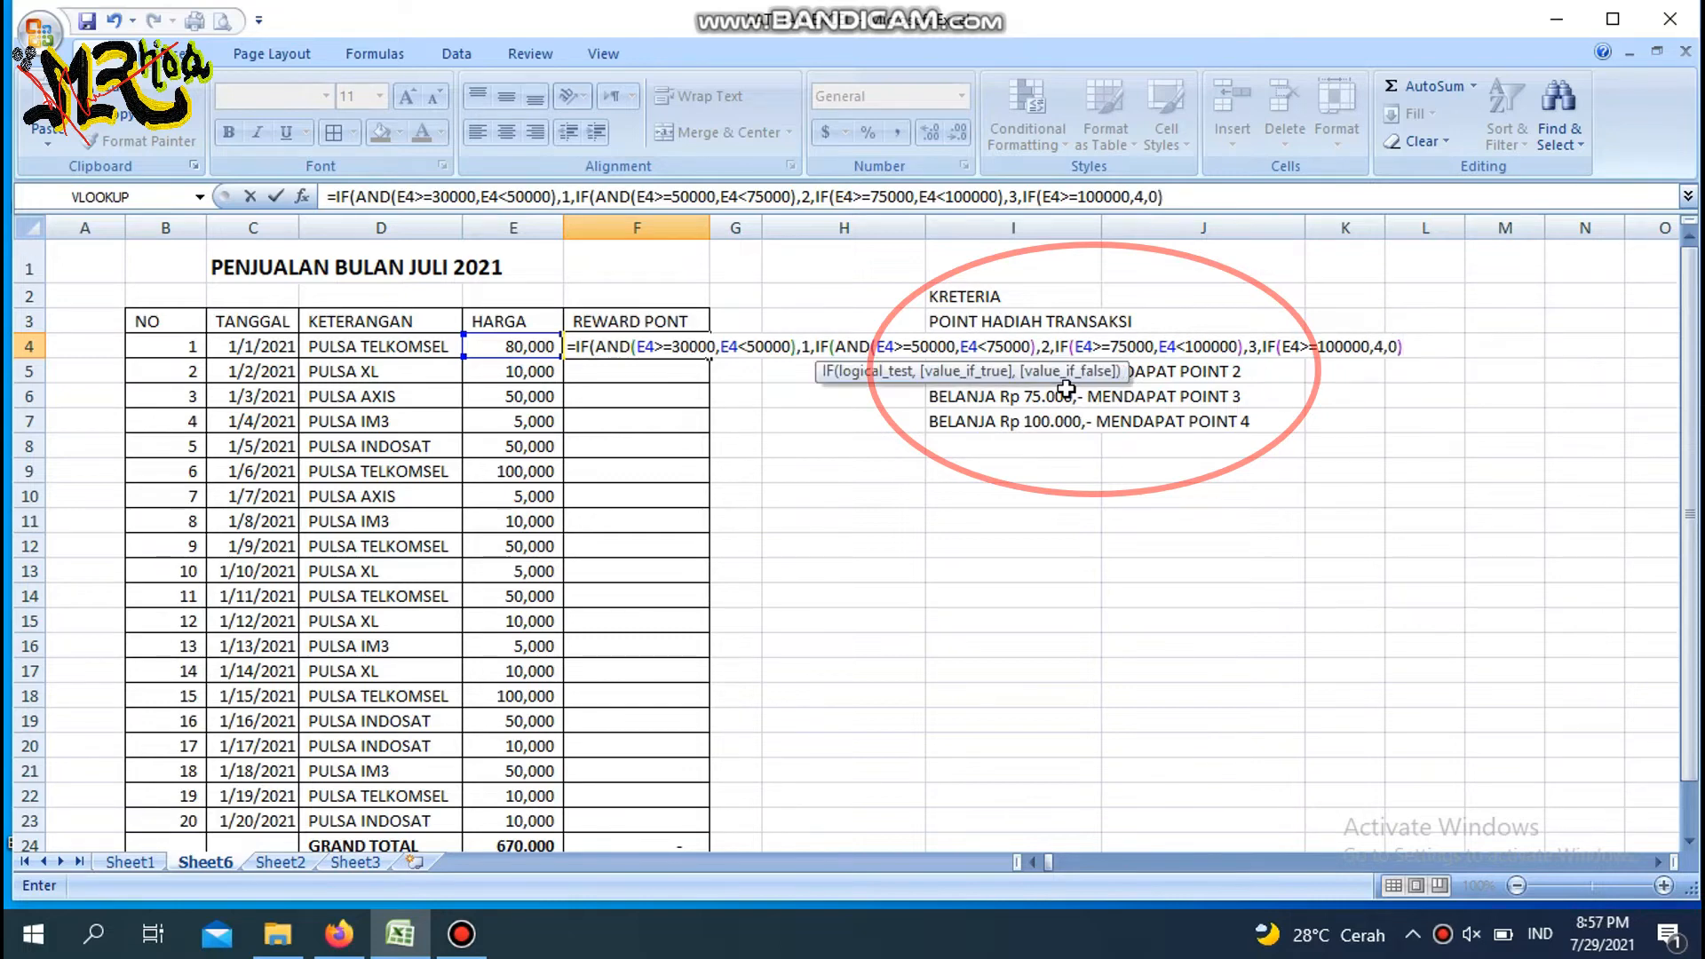
pyautogui.write(')))')
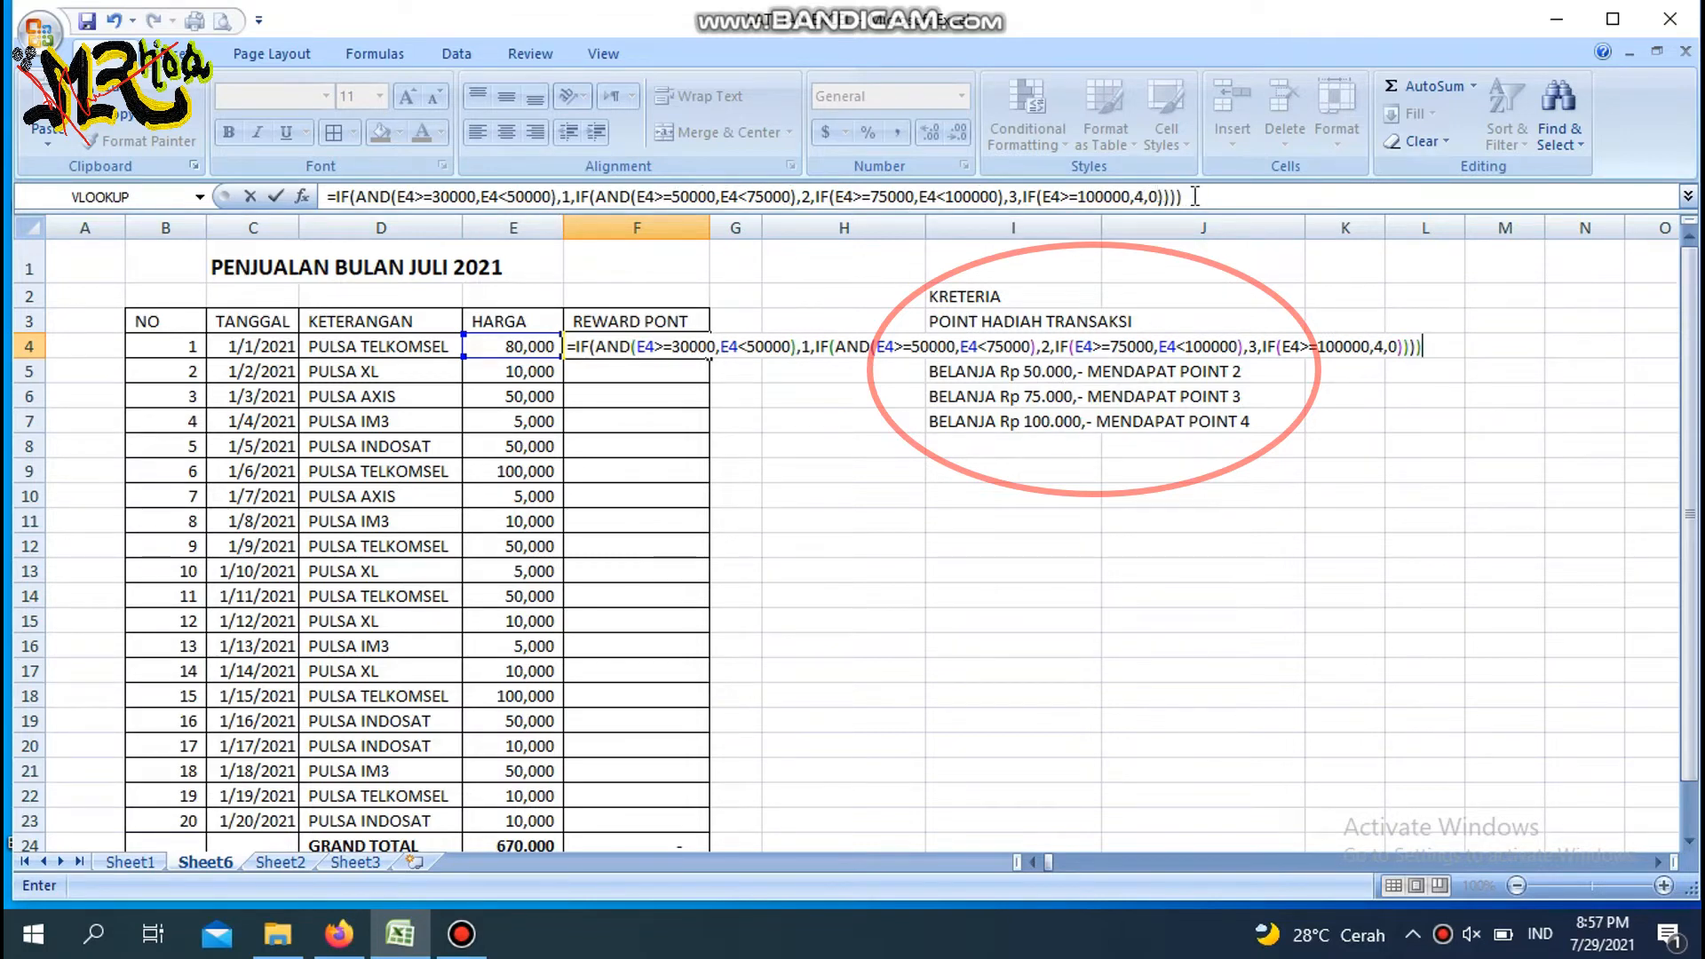
pyautogui.press('Return')
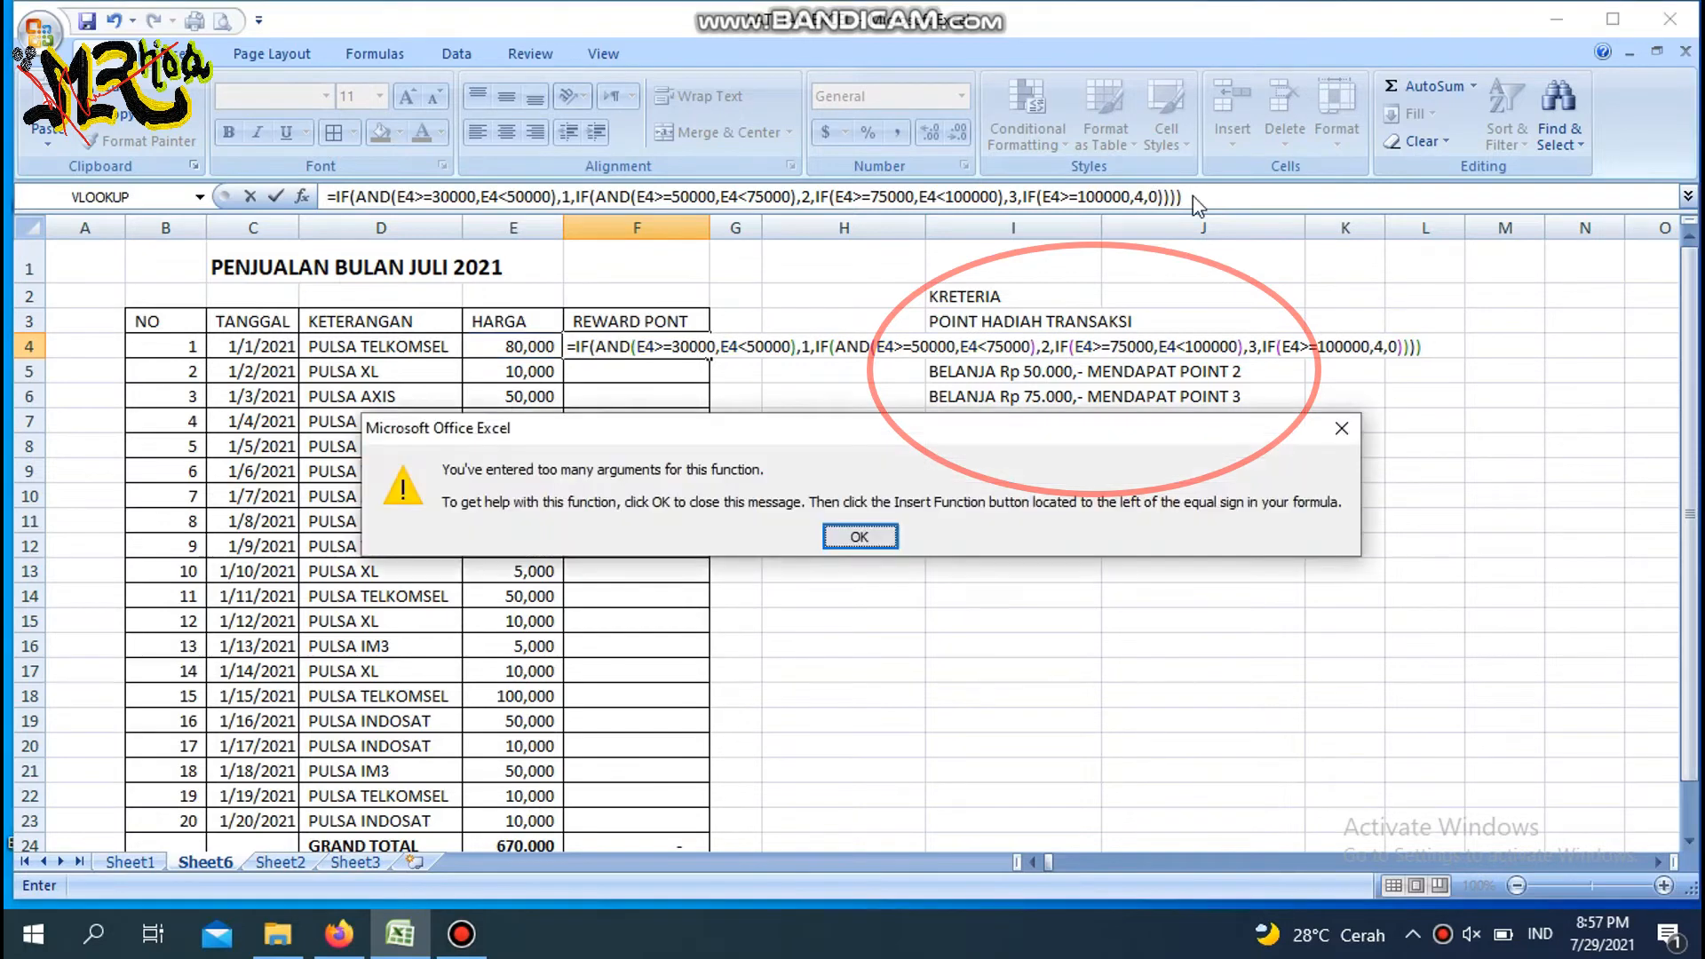
pyautogui.press('Return')
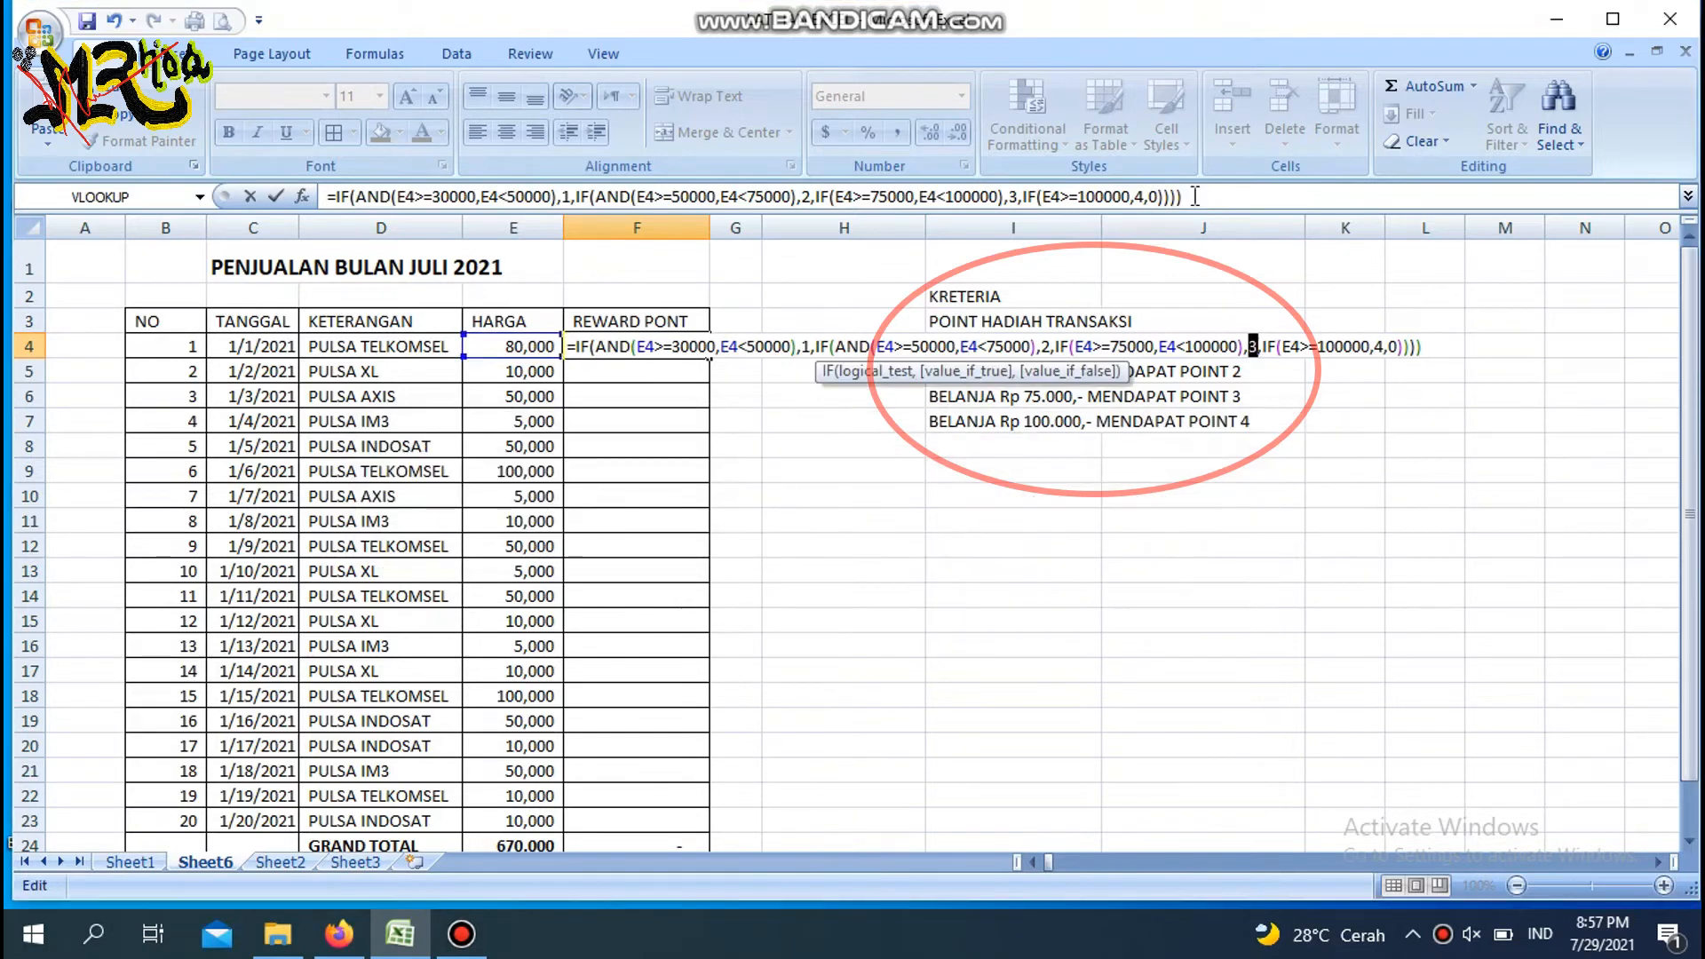
# - Insert the missing AND( before E4>=75000 in the third IF of the F4 formula and enter the corrected formula
pyautogui.click(1195, 196)
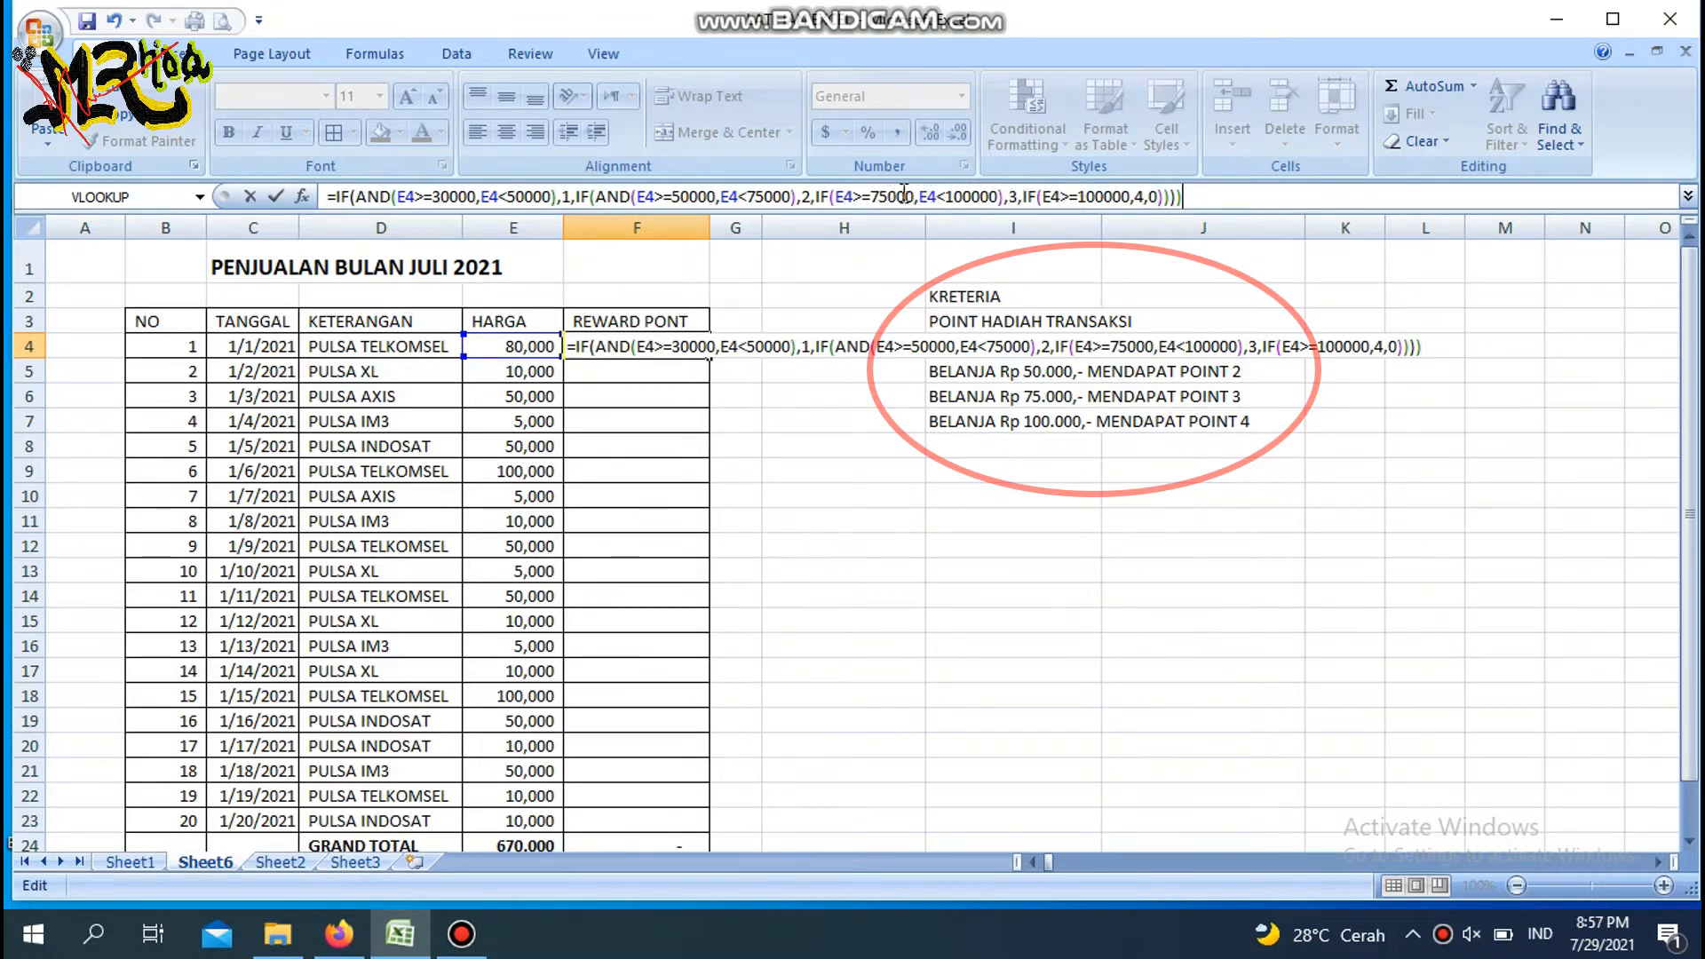
pyautogui.click(834, 191)
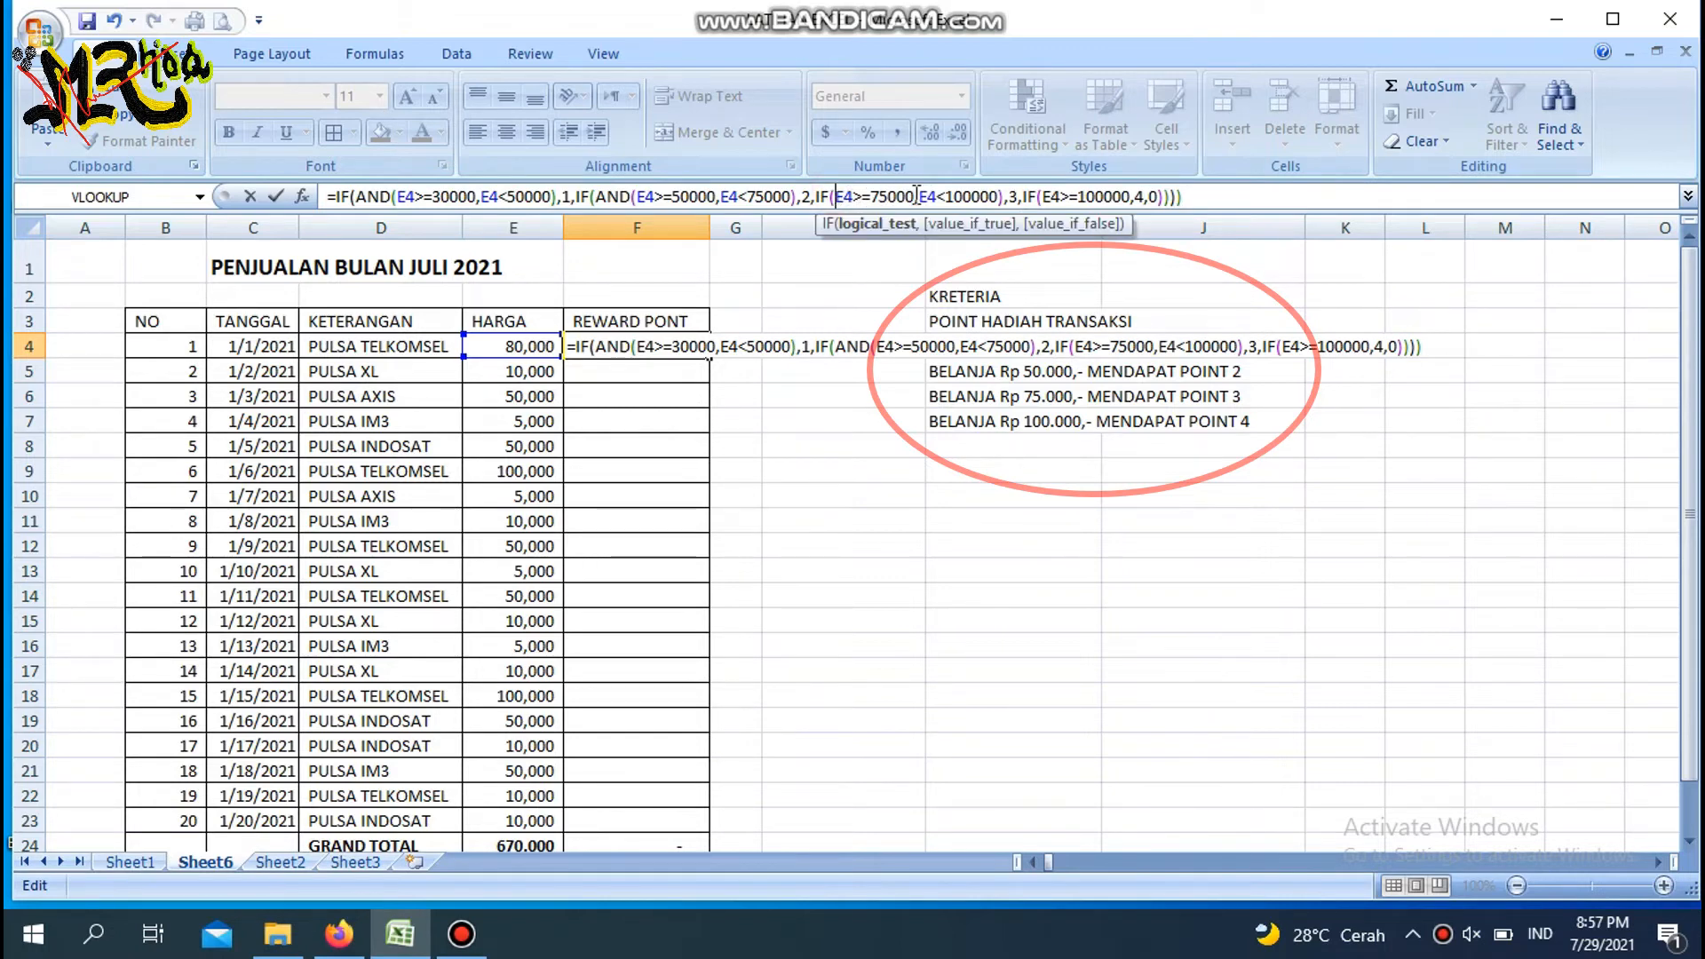
pyautogui.write('AND')
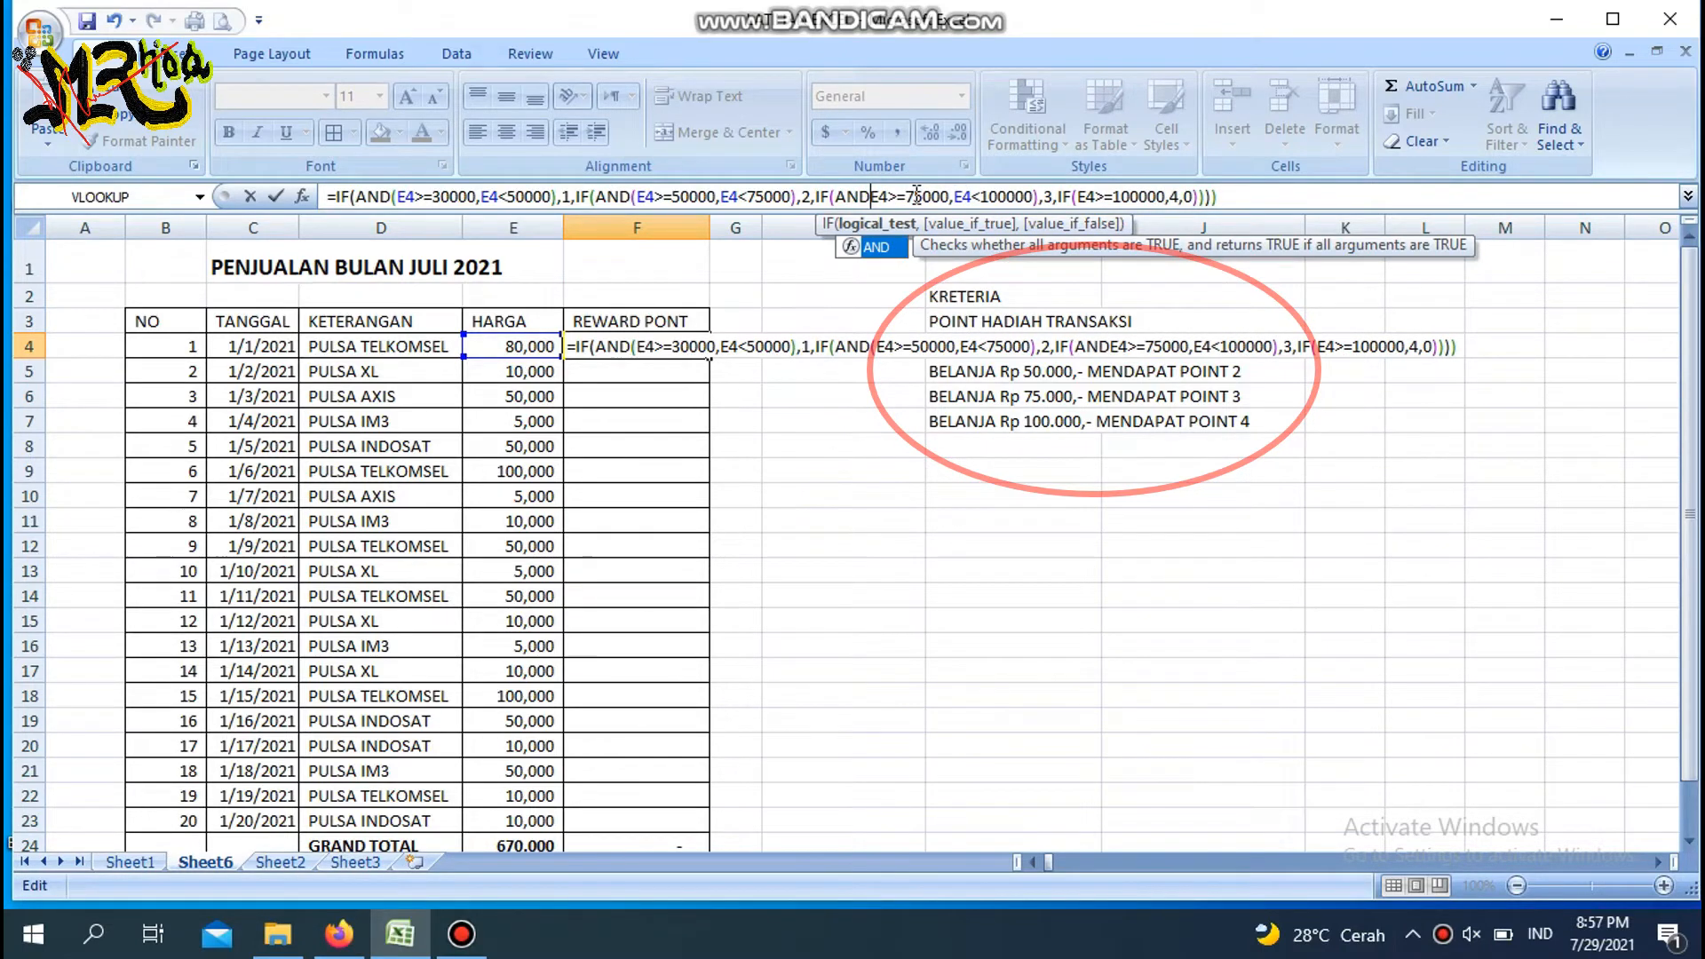
pyautogui.write('(')
pyautogui.click(960, 196)
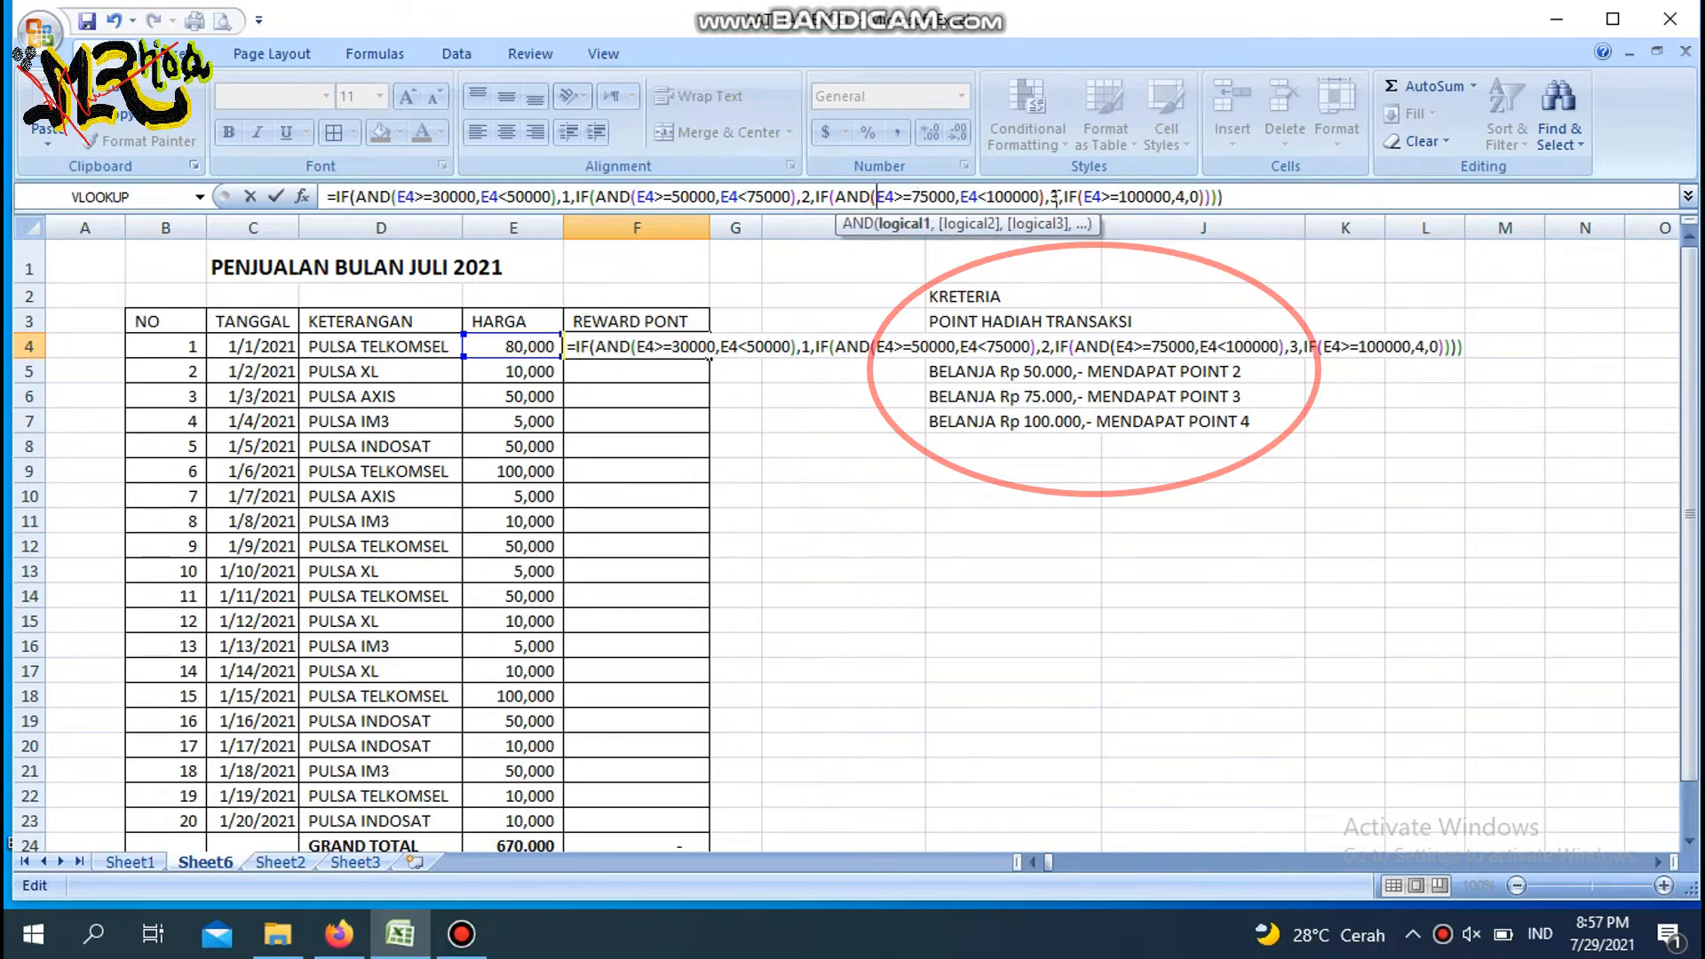
pyautogui.click(1223, 197)
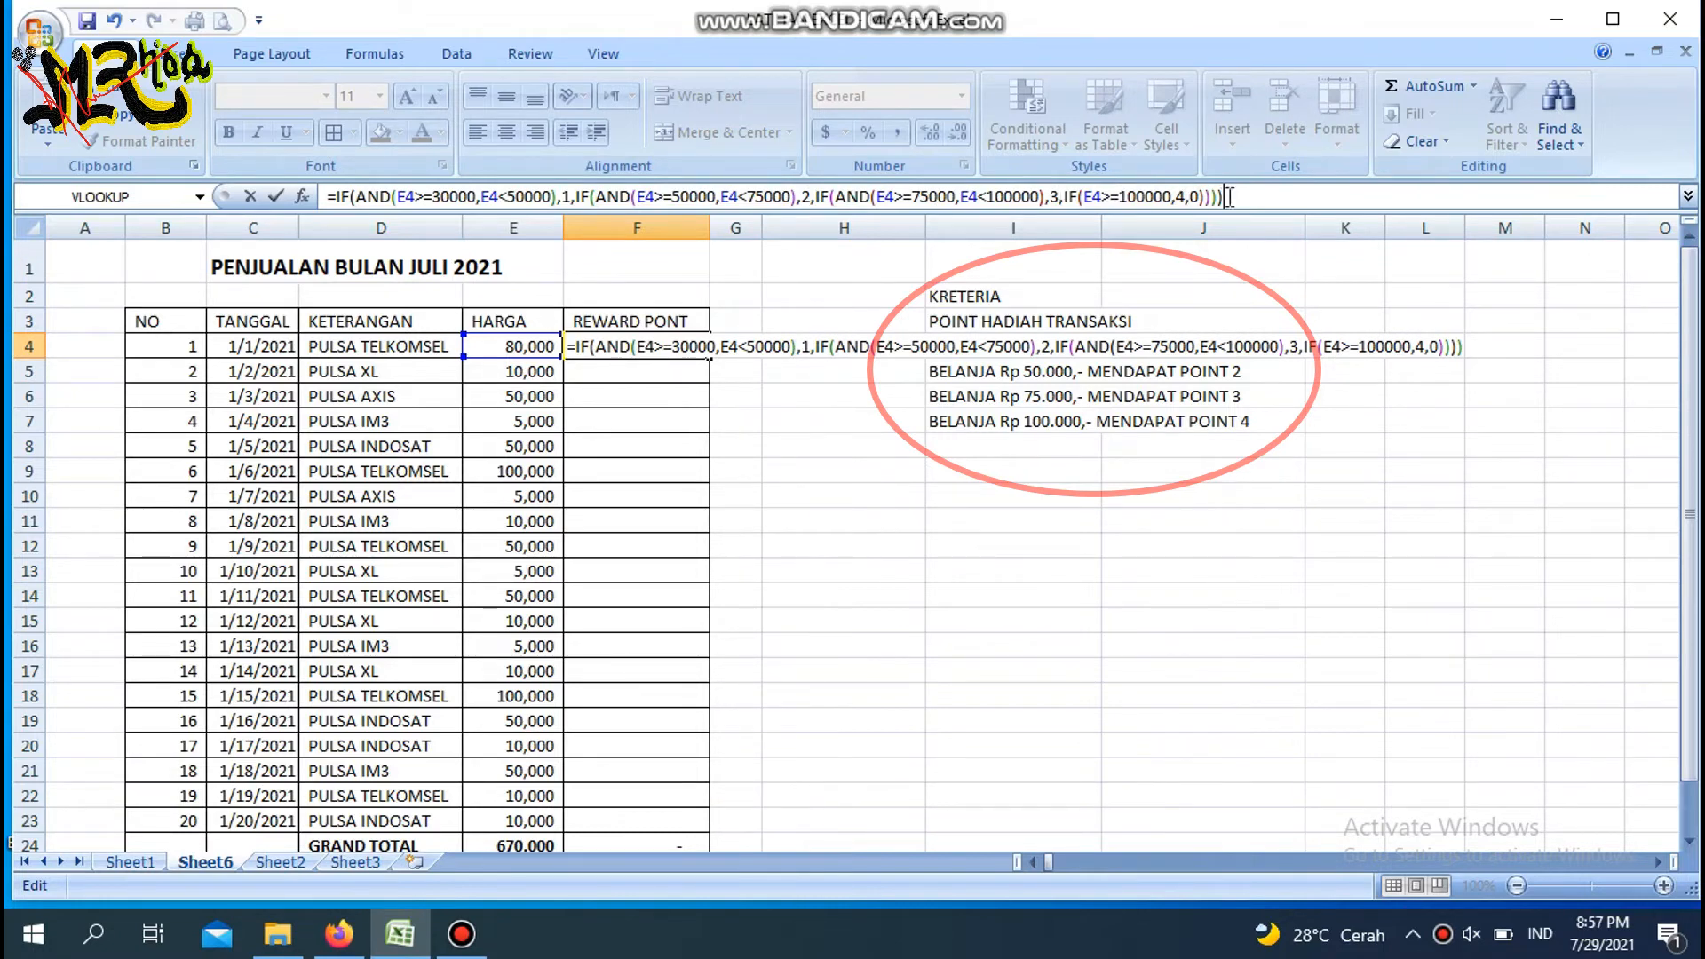
pyautogui.press('Return')
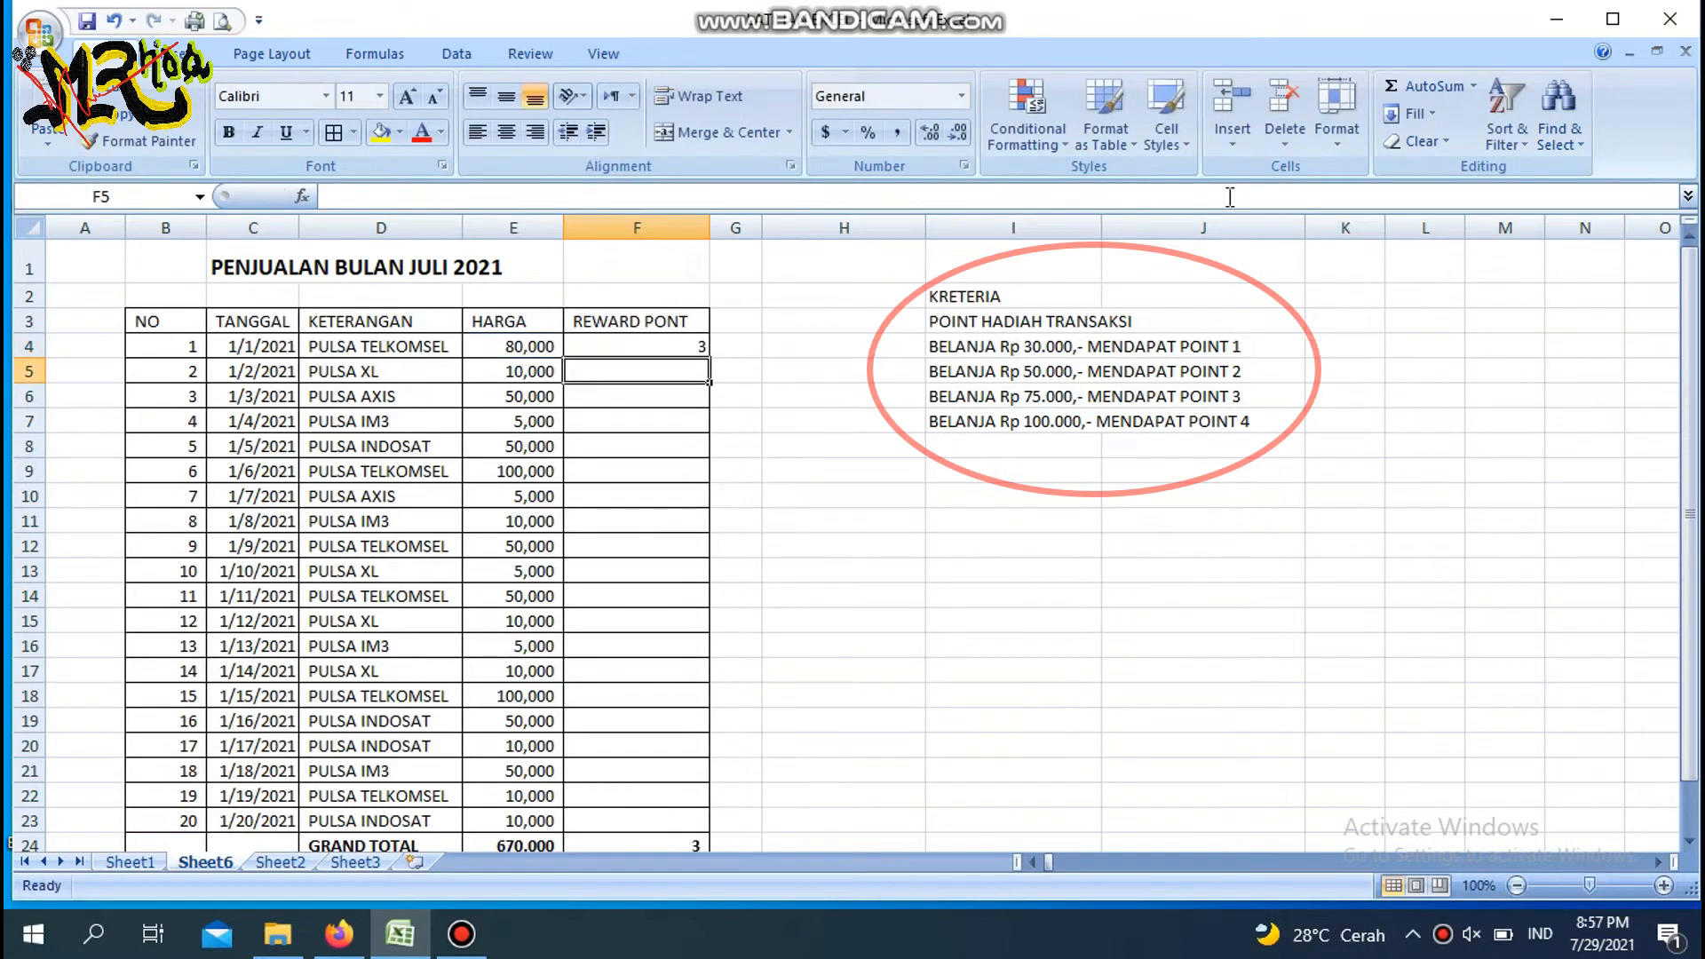
# - Copy the reward point formula from F4 and paste it into F5:F23
pyautogui.press('Up')
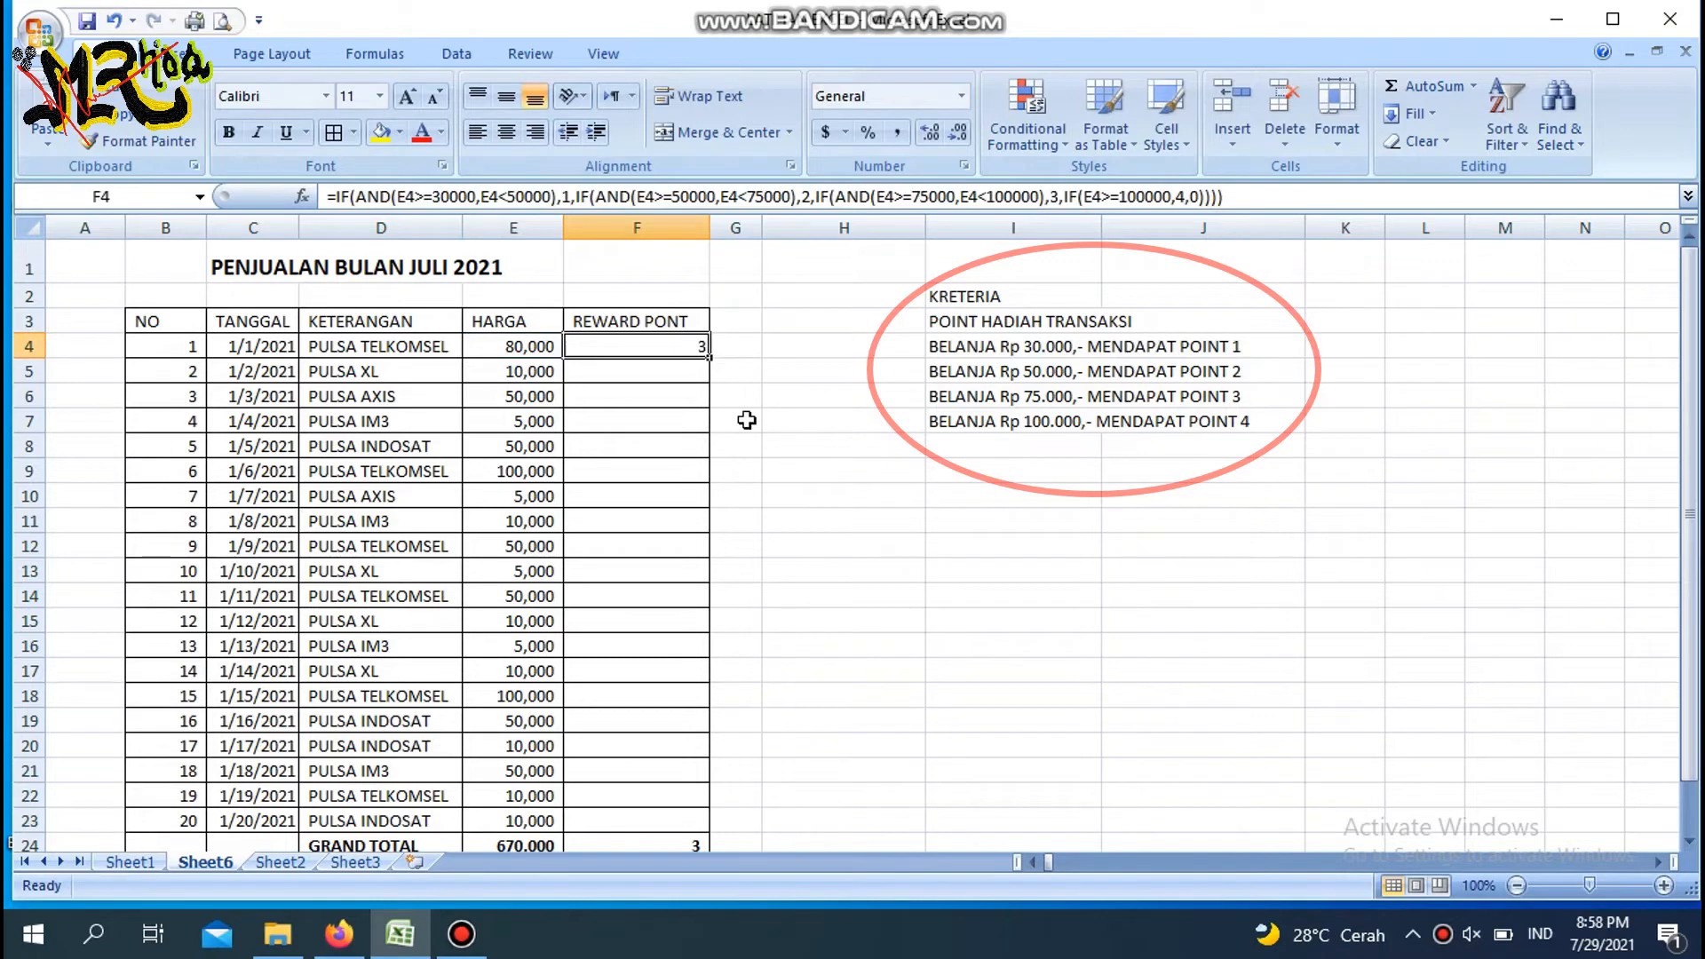
pyautogui.rightClick(633, 347)
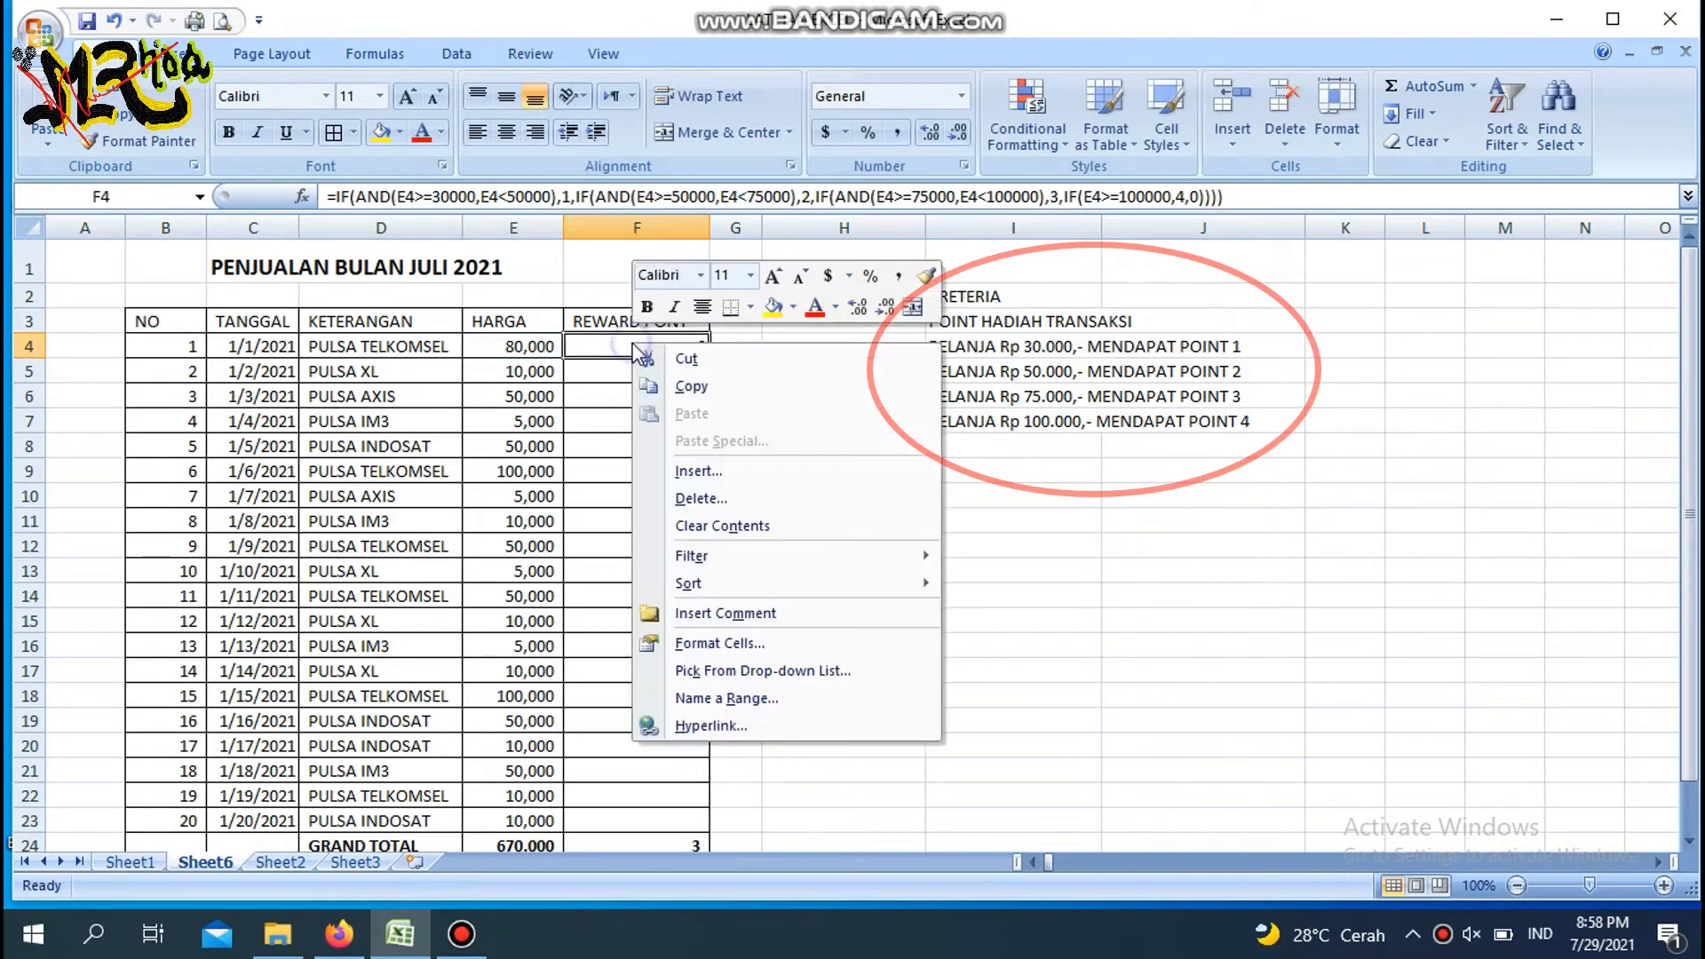
pyautogui.click(686, 396)
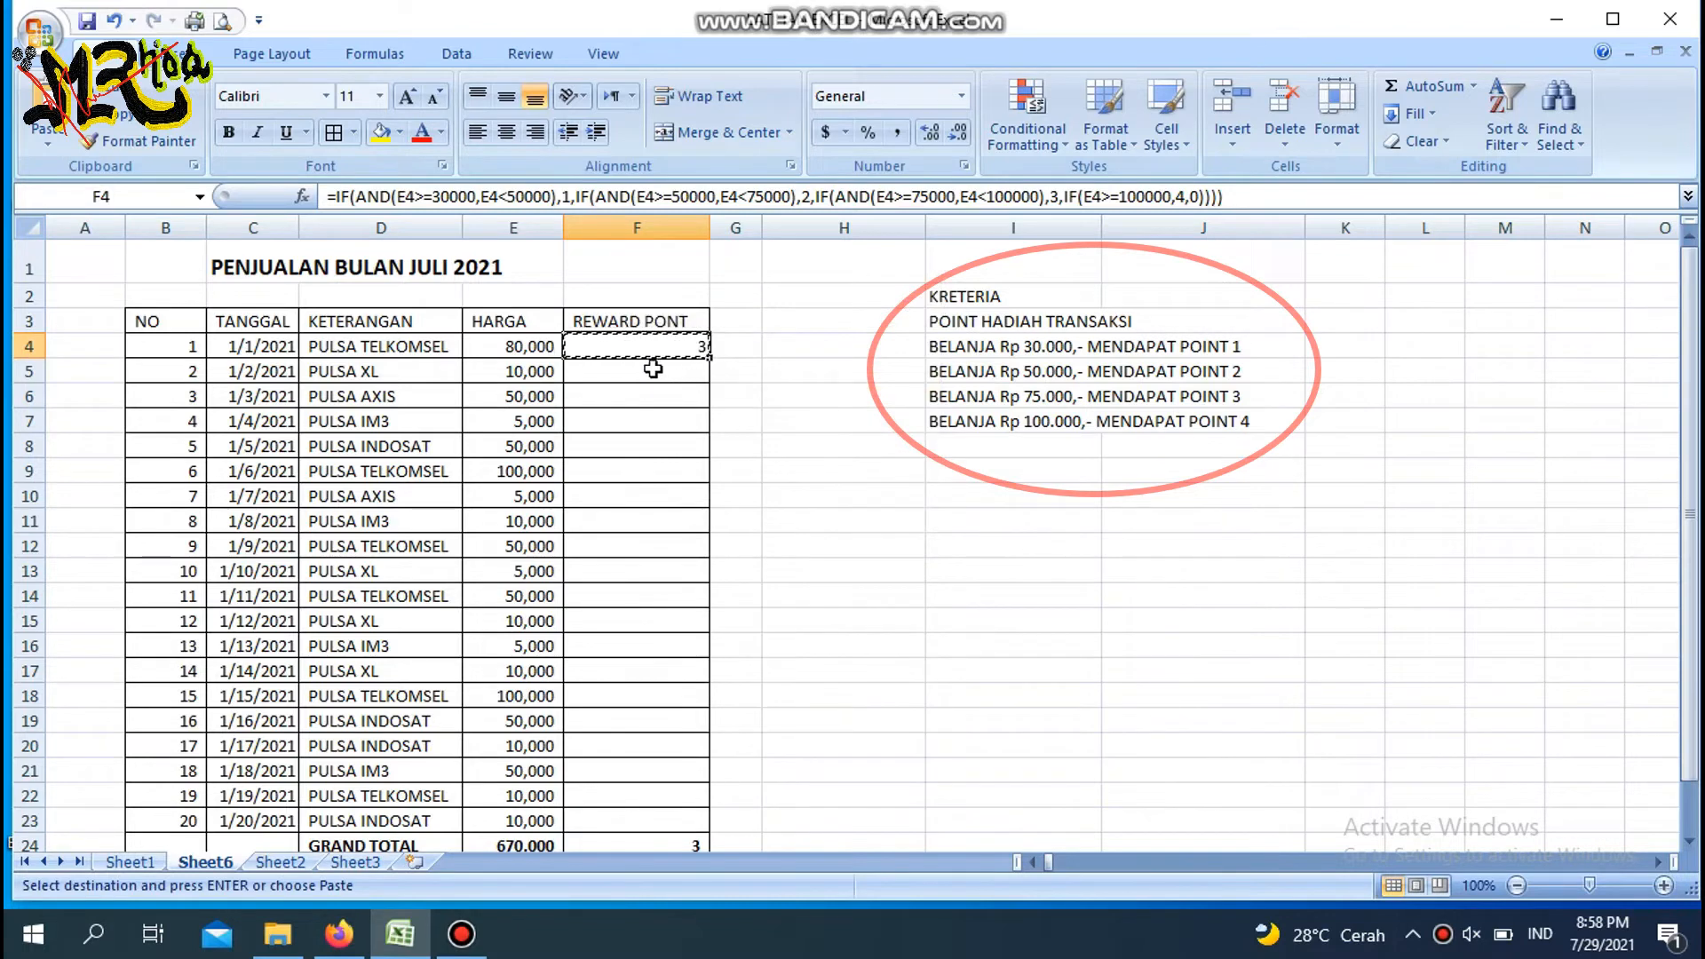
pyautogui.click(639, 371)
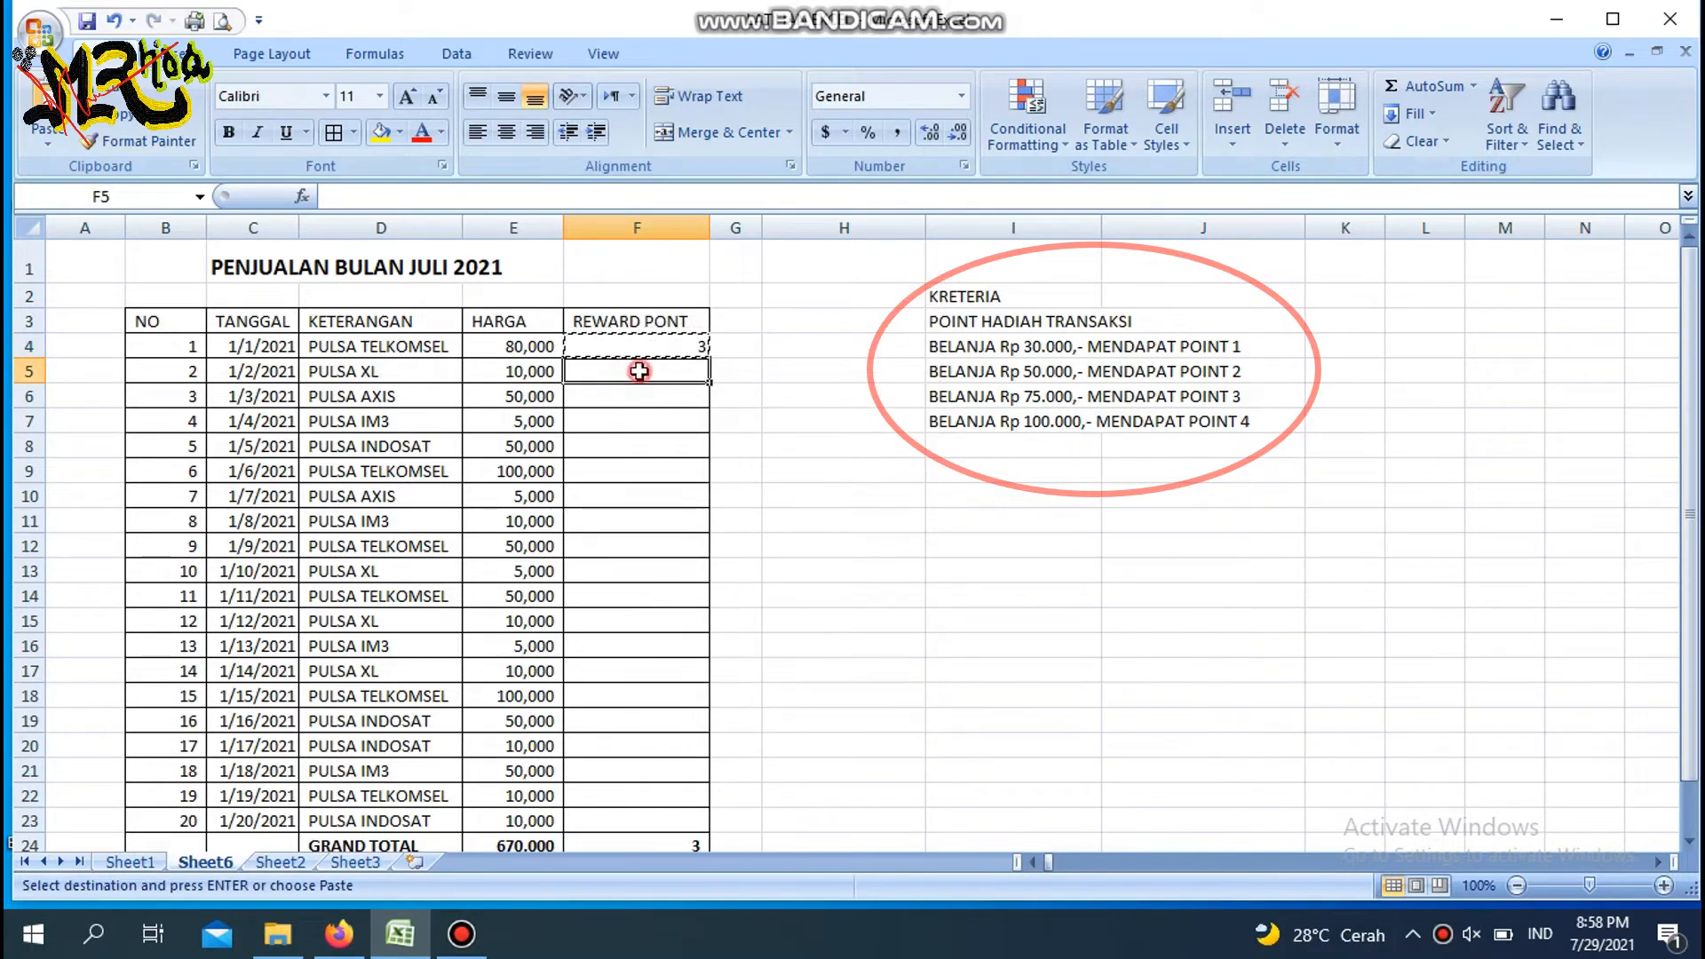
pyautogui.moveTo(639, 371); pyautogui.dragTo(613, 812)
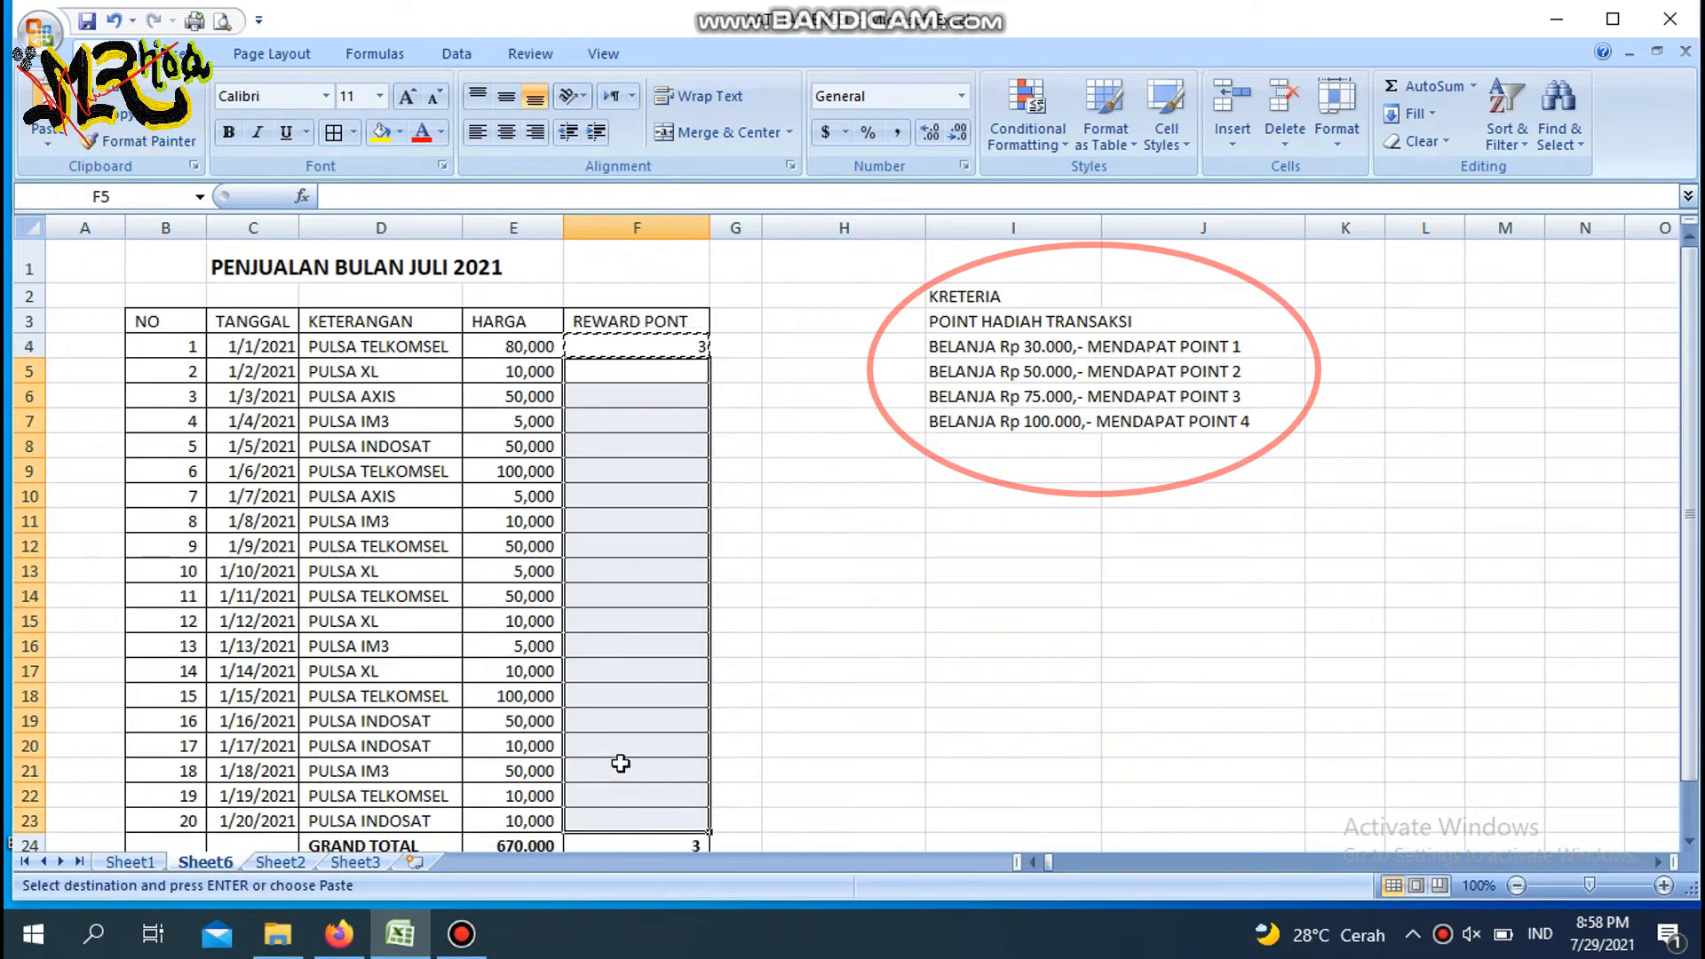
pyautogui.rightClick(609, 372)
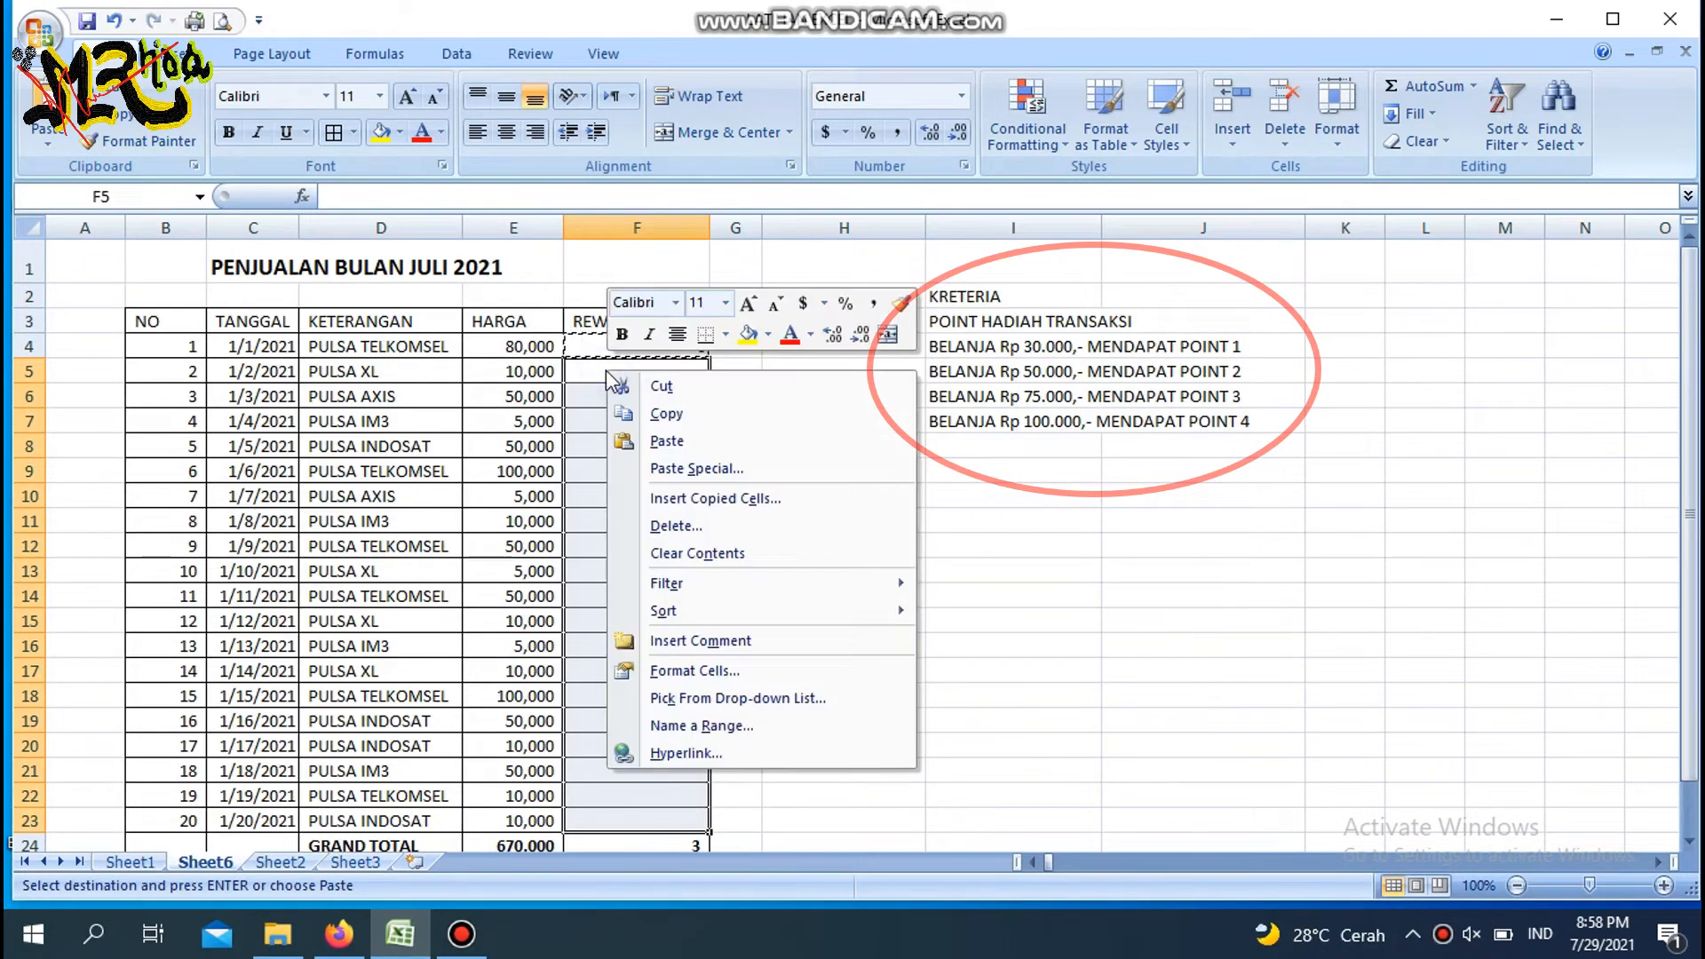
pyautogui.click(672, 439)
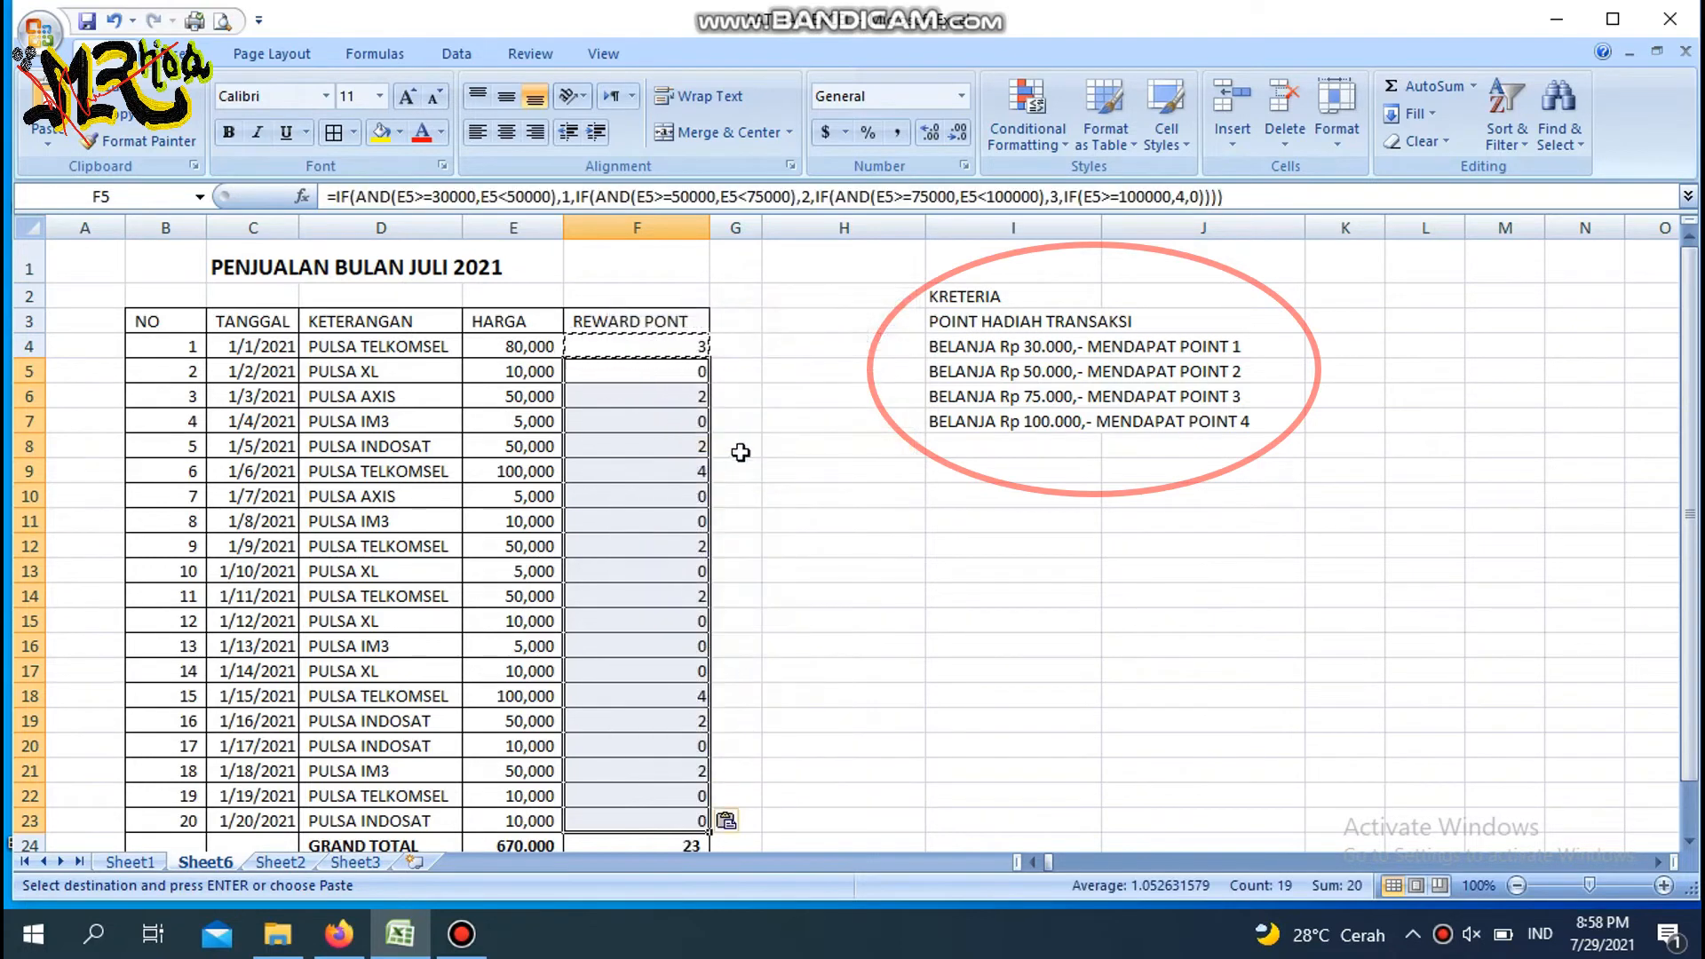
# - Examine the pasted formulas and points in the REWARD PONT column against the prices and reward criteria
pyautogui.click(677, 455)
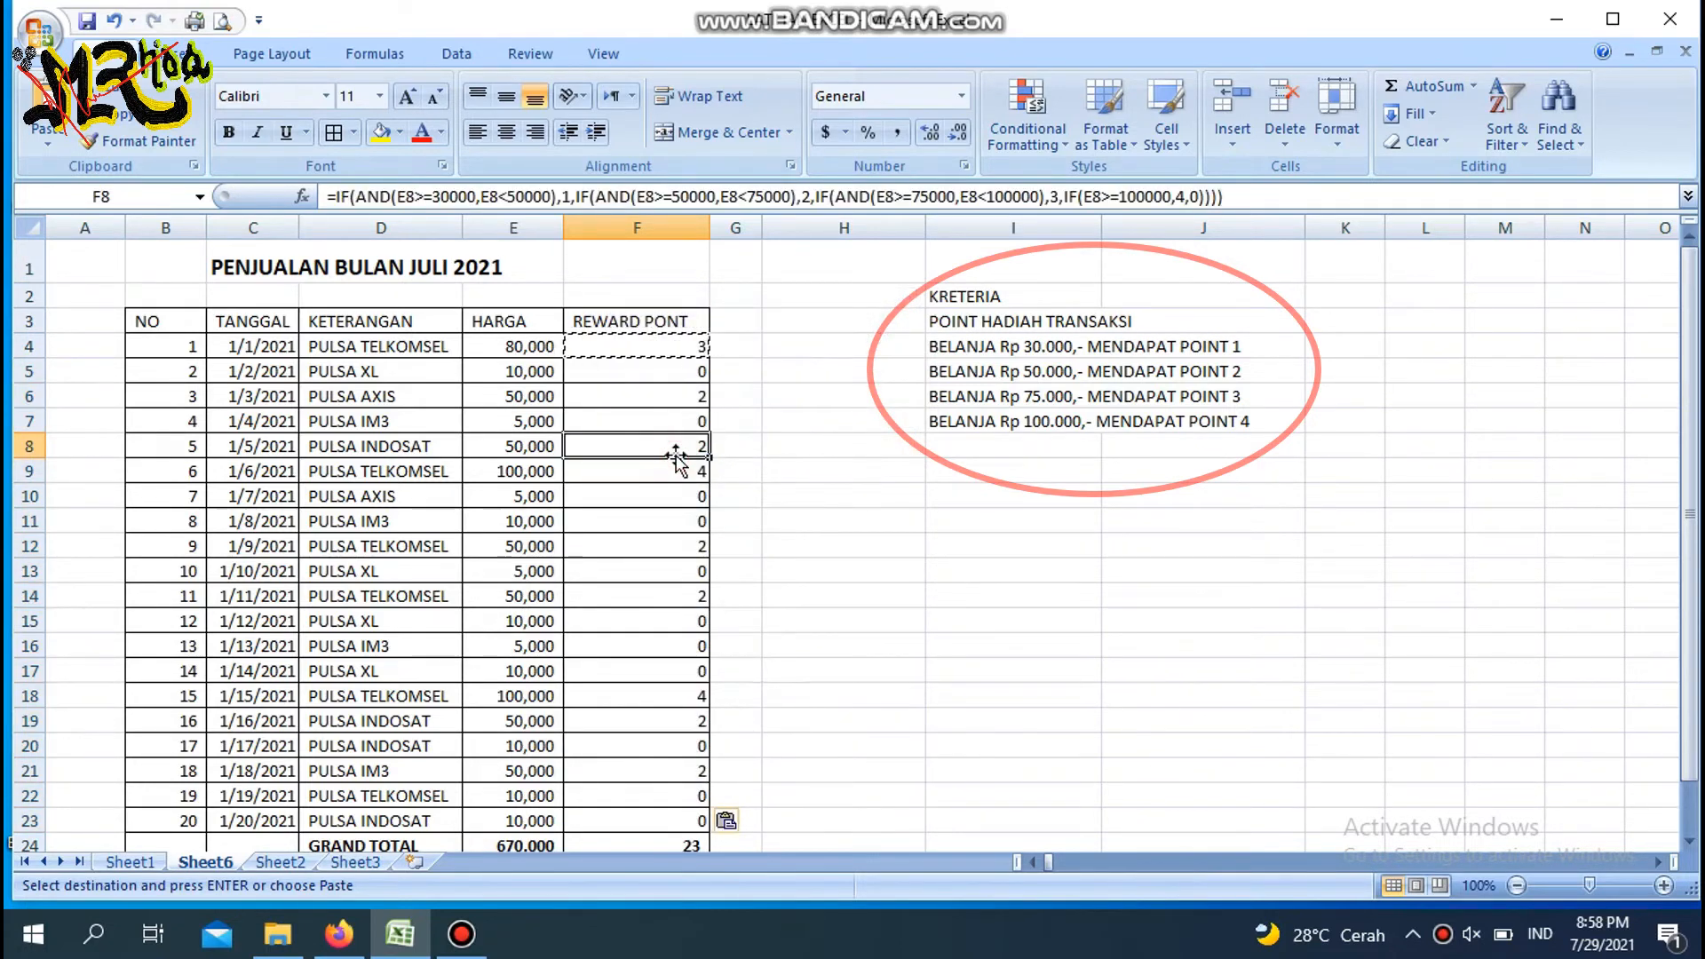
pyautogui.click(657, 377)
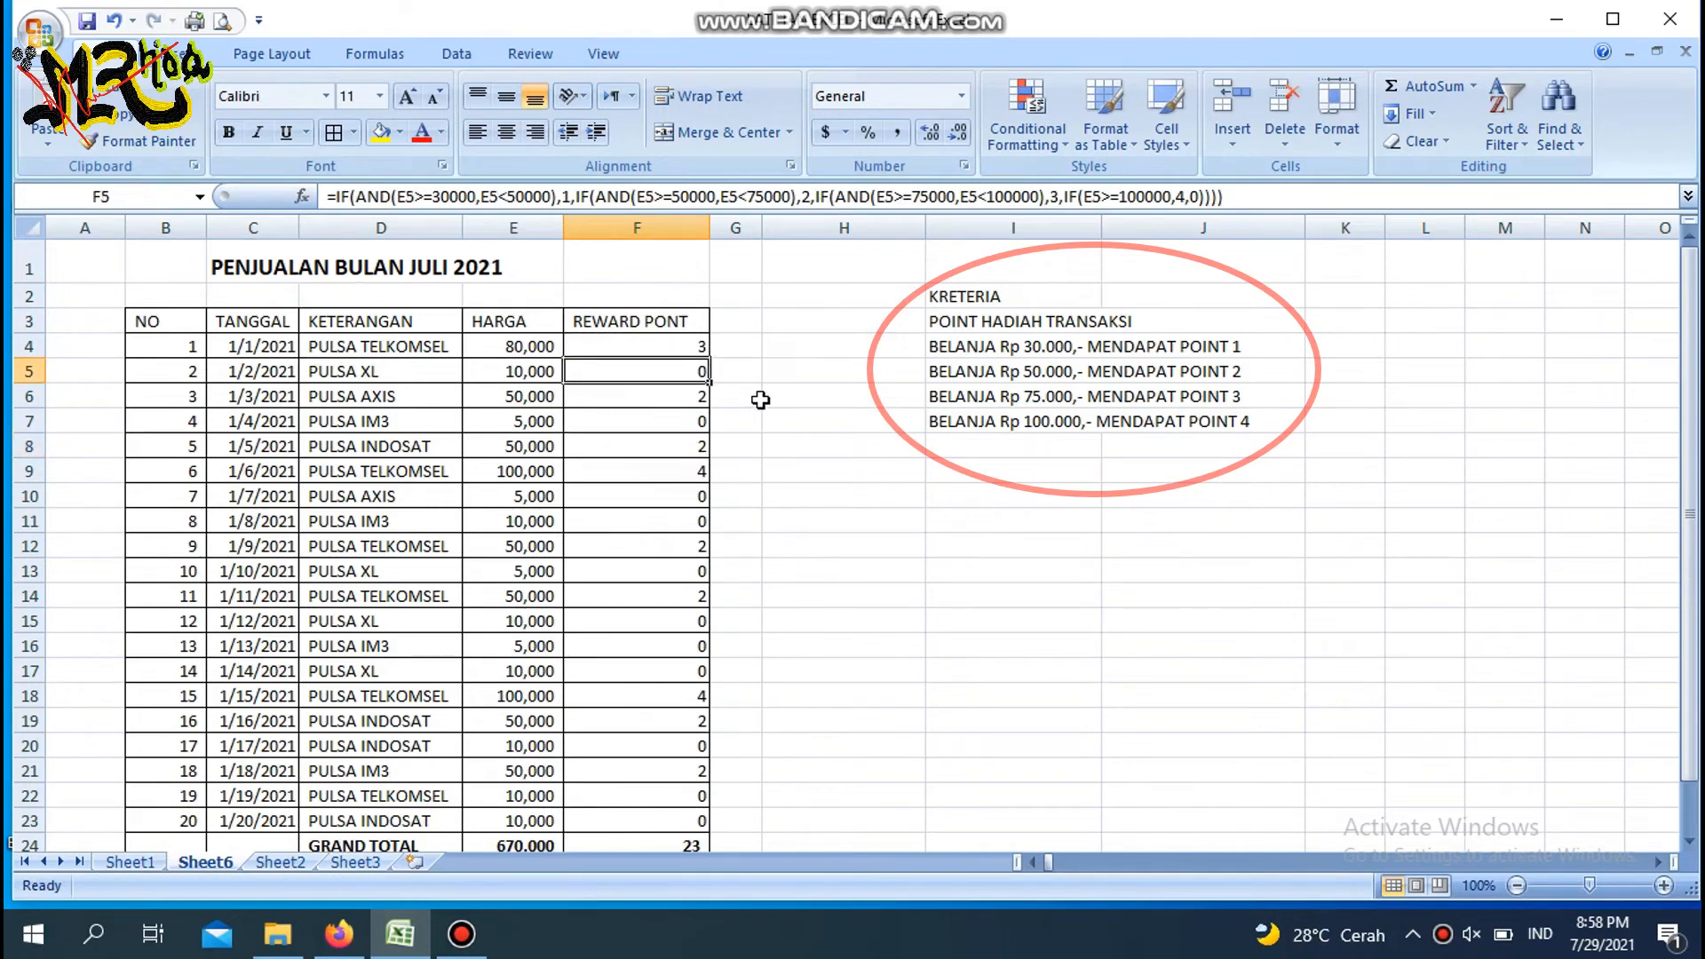
pyautogui.press('Down')
pyautogui.press('Down')
pyautogui.press('Down')
pyautogui.press('Down')
pyautogui.press('Down')
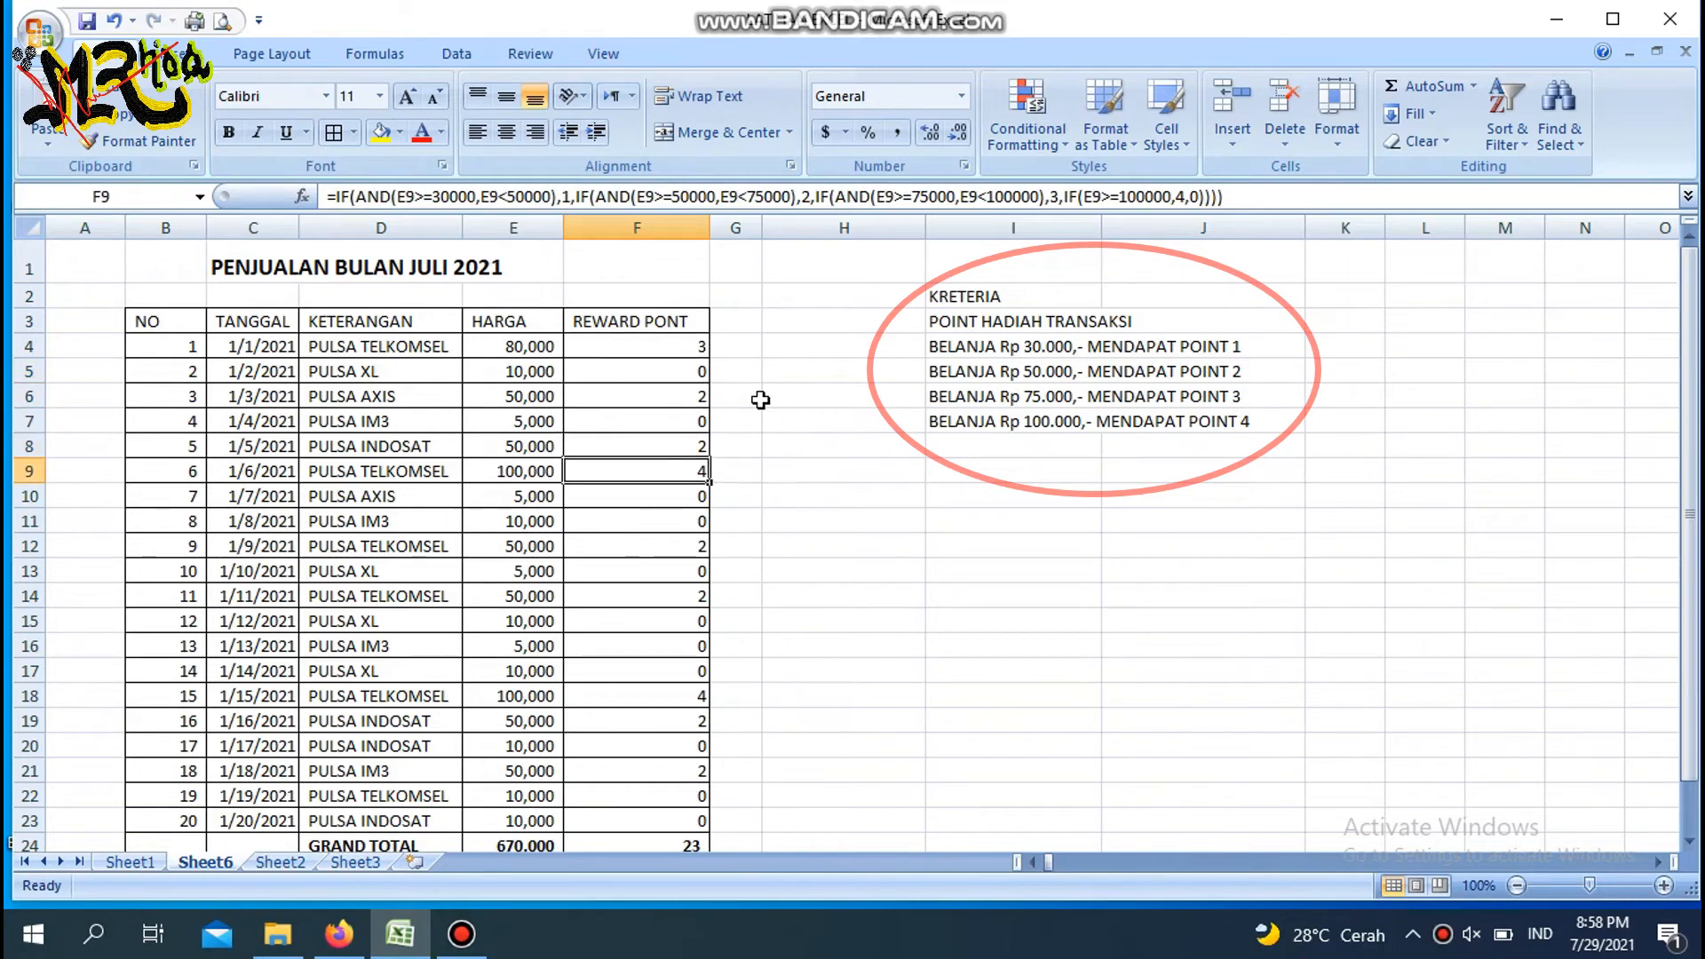
pyautogui.press('Down')
pyautogui.press('Down')
pyautogui.press('Down')
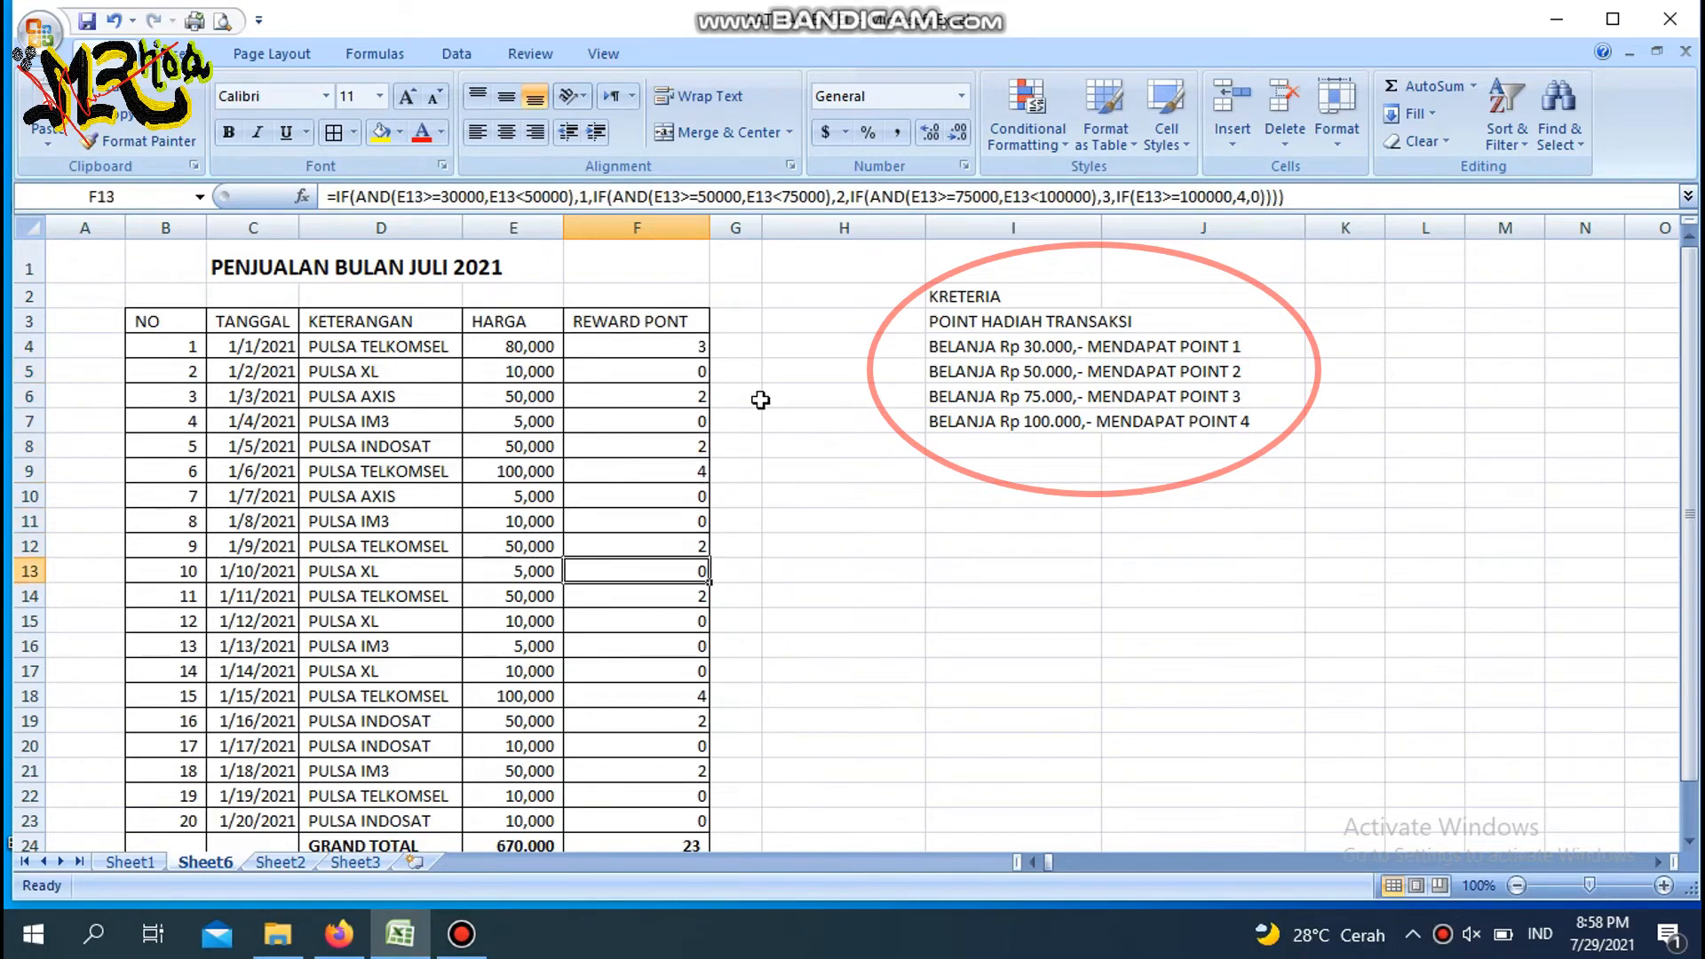
pyautogui.press('Up')
pyautogui.press('Up')
pyautogui.press('Up')
pyautogui.press('Up')
pyautogui.press('Up')
pyautogui.press('Up')
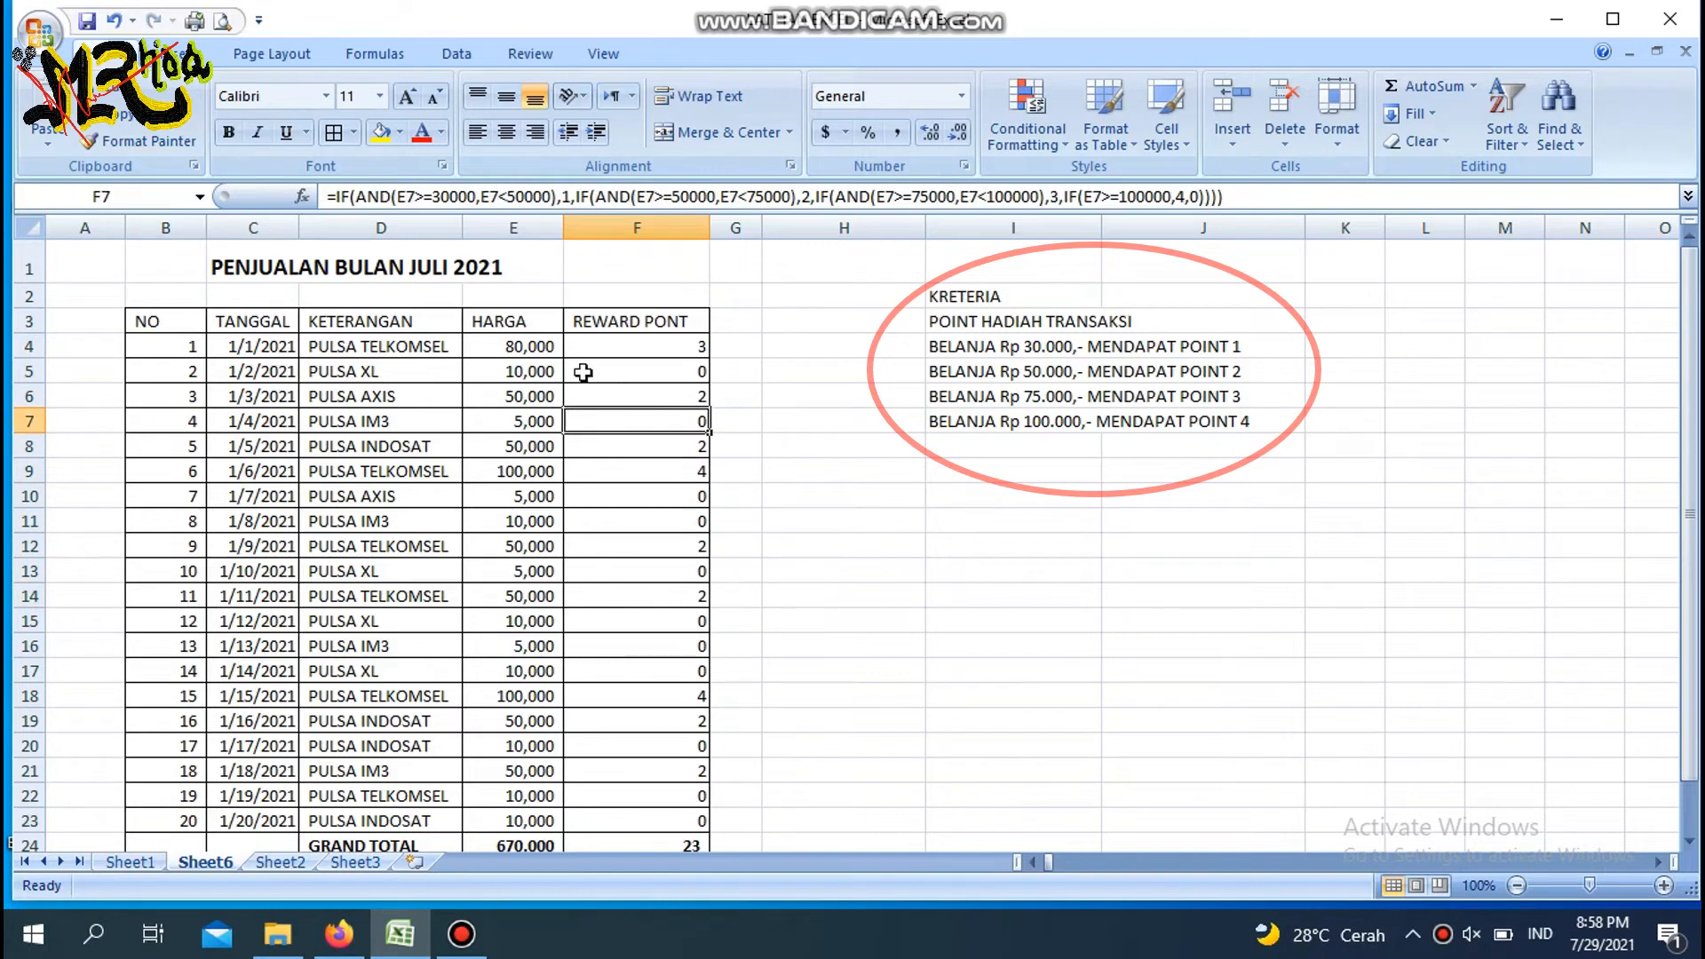
# - Review the first and last reward point rows and the GRAND TOTAL formula in F24
pyautogui.click(641, 349)
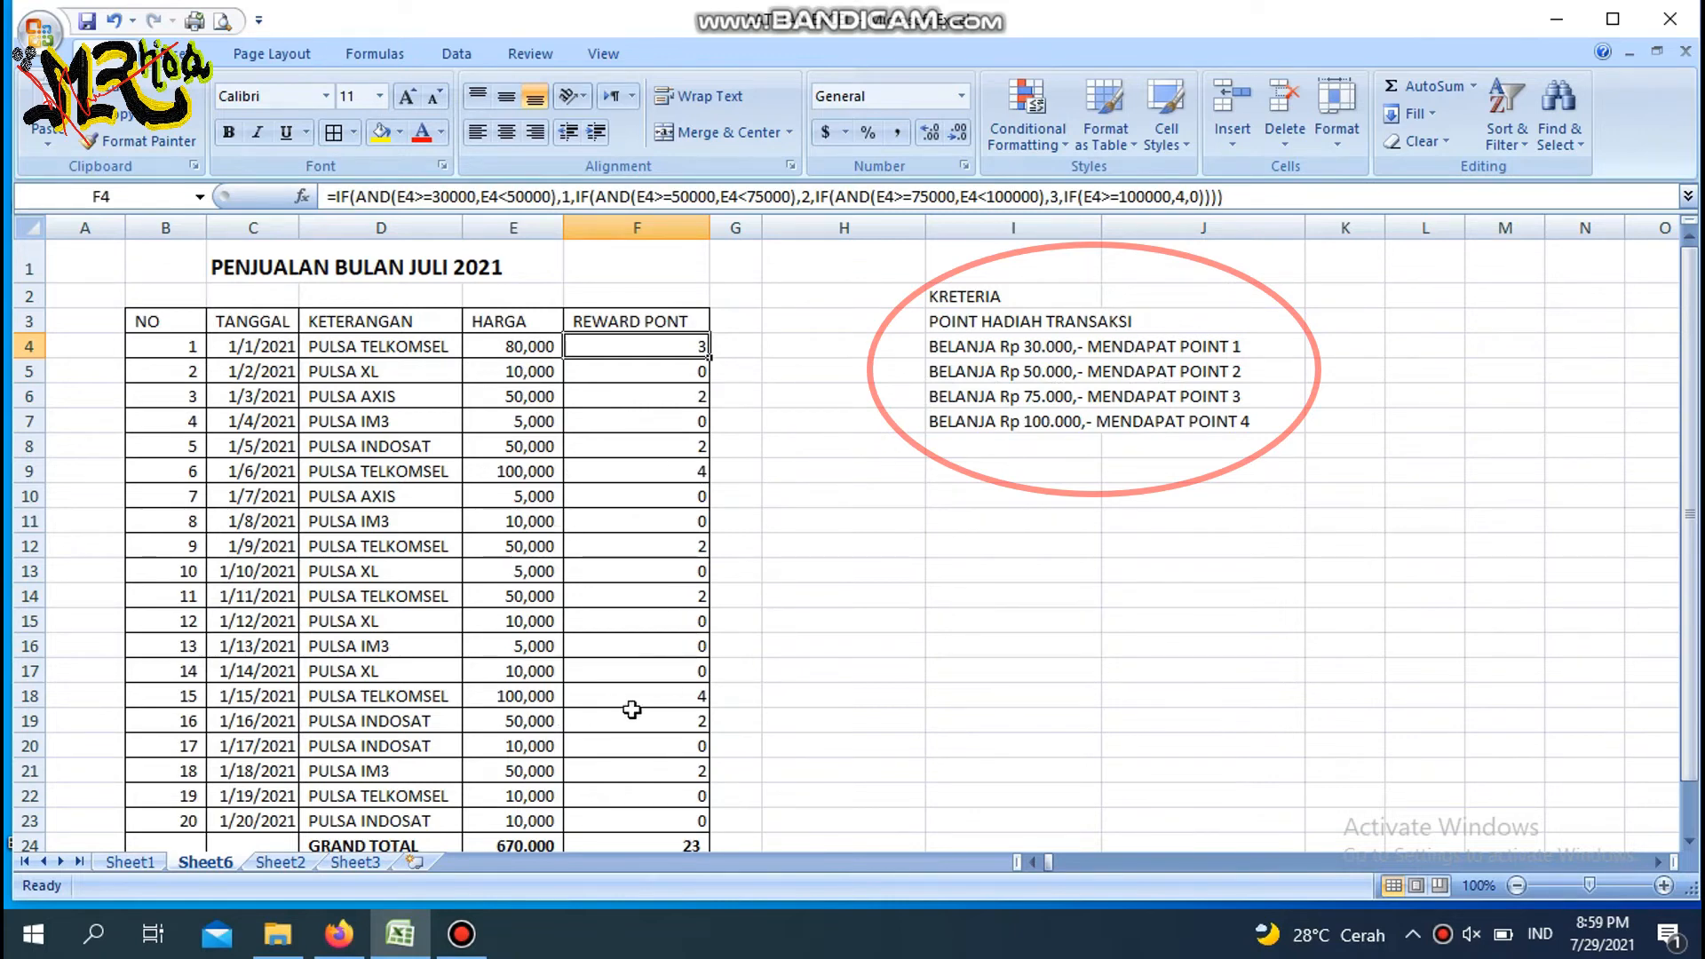
pyautogui.click(667, 790)
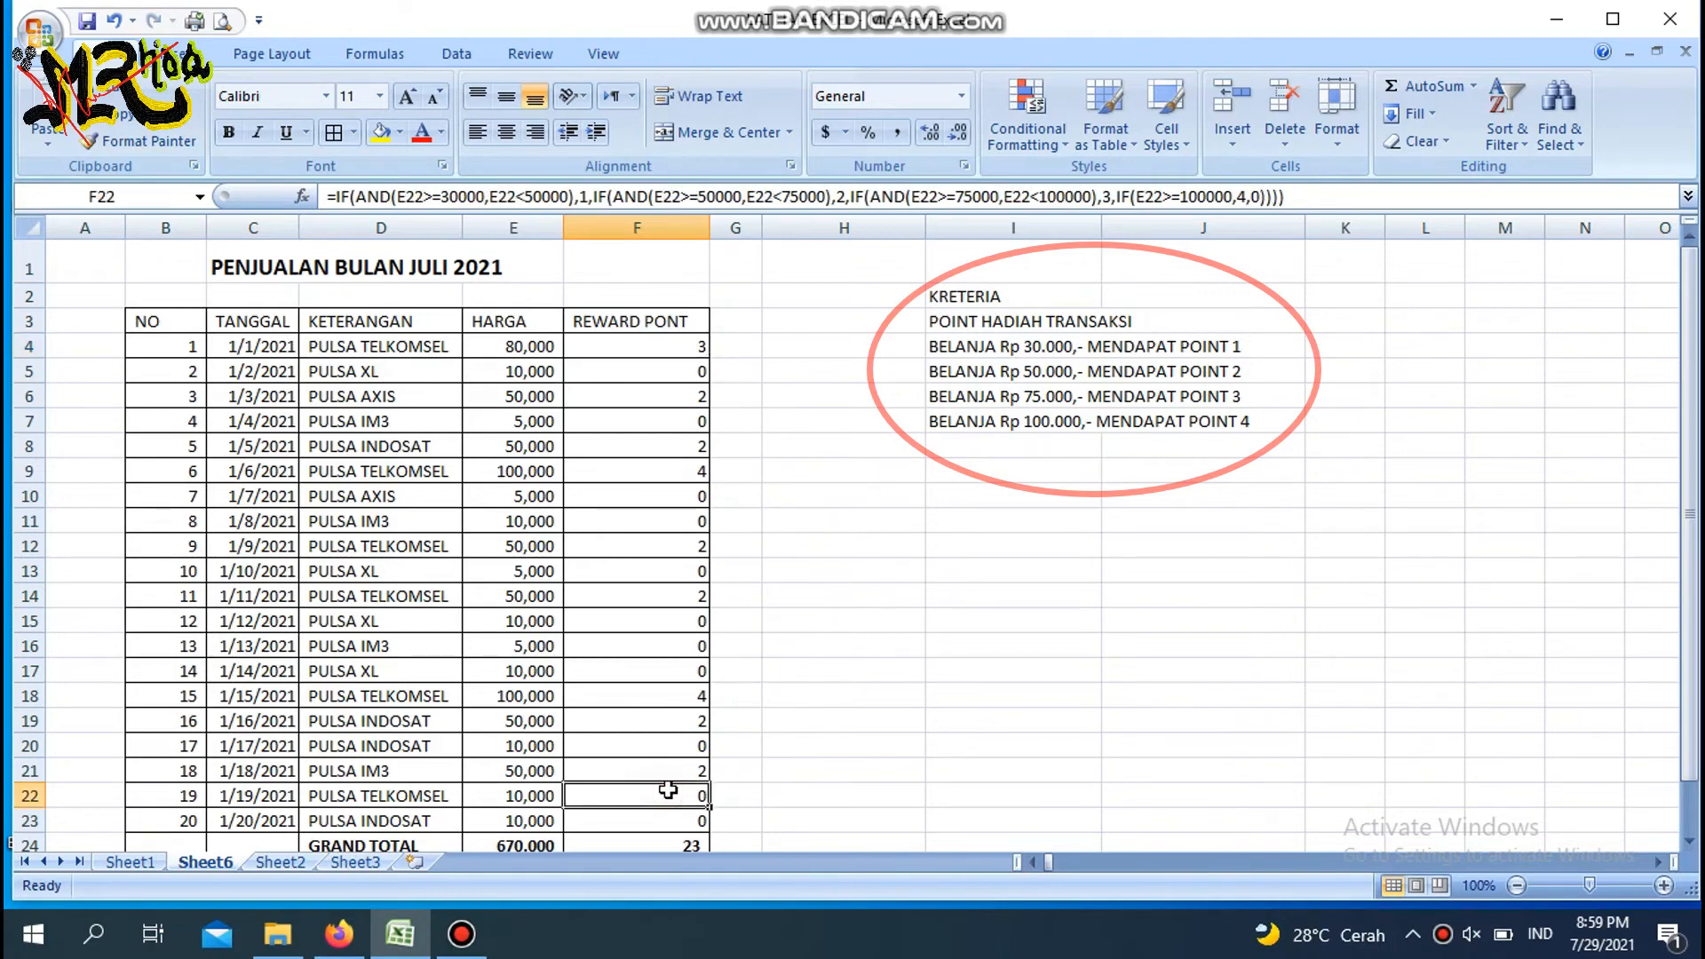
pyautogui.press('Down')
pyautogui.press('Down')
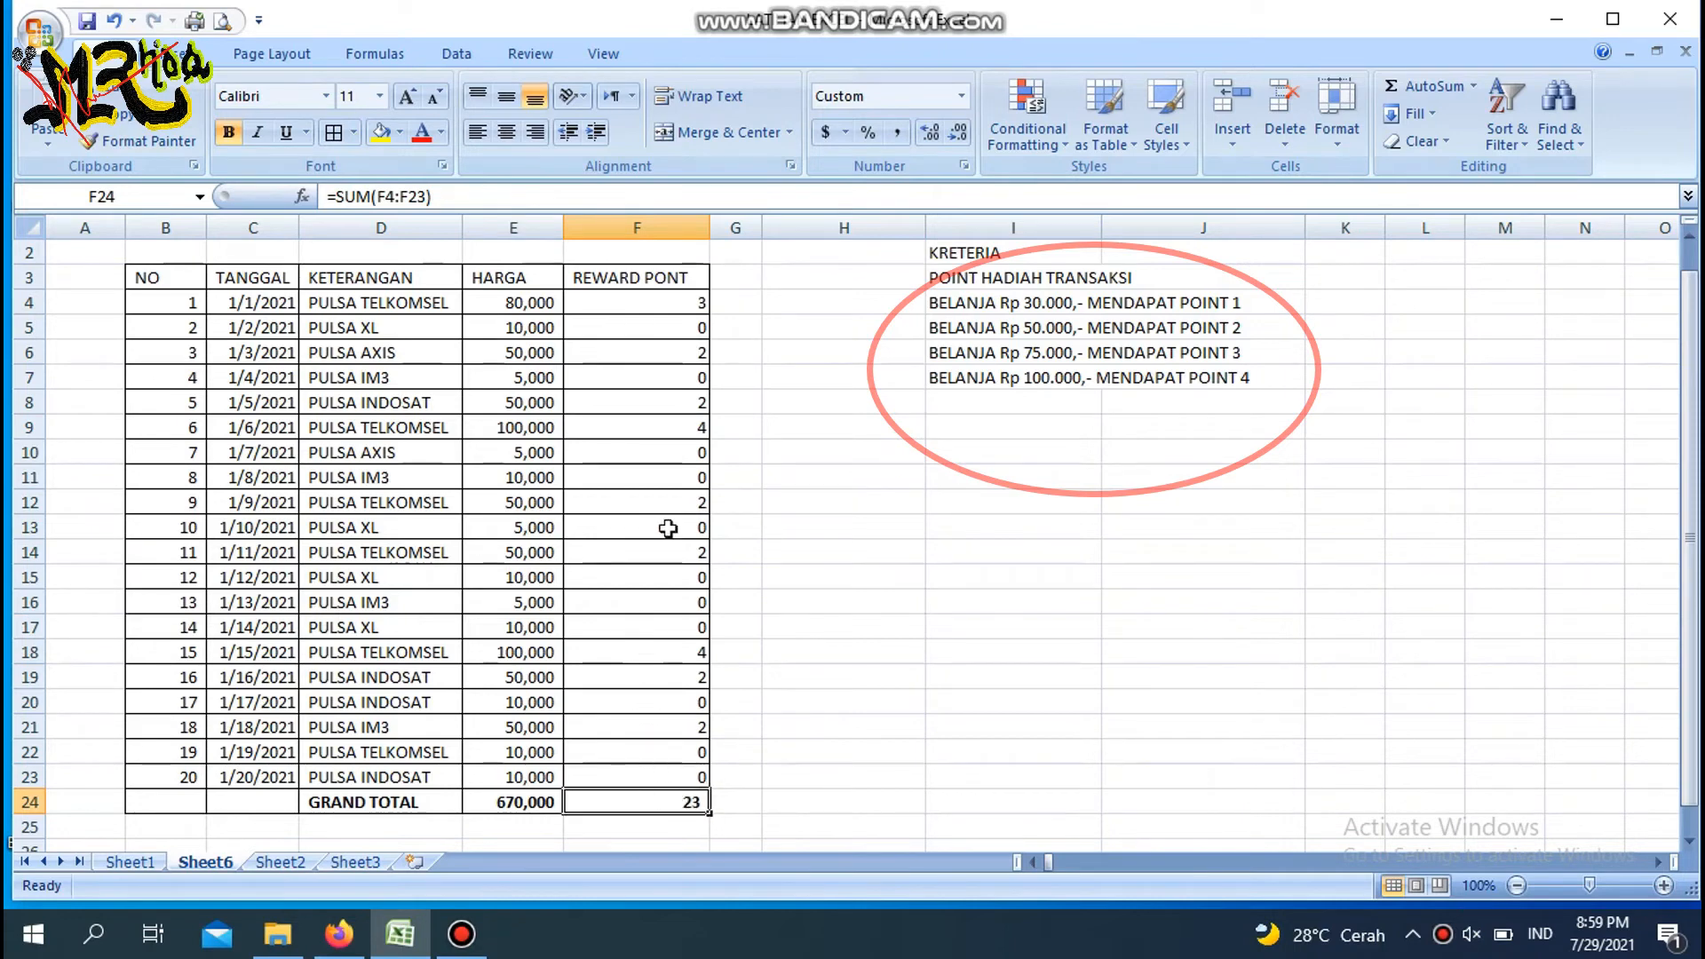
pyautogui.click(621, 308)
pyautogui.press('Up')
pyautogui.press('Up')
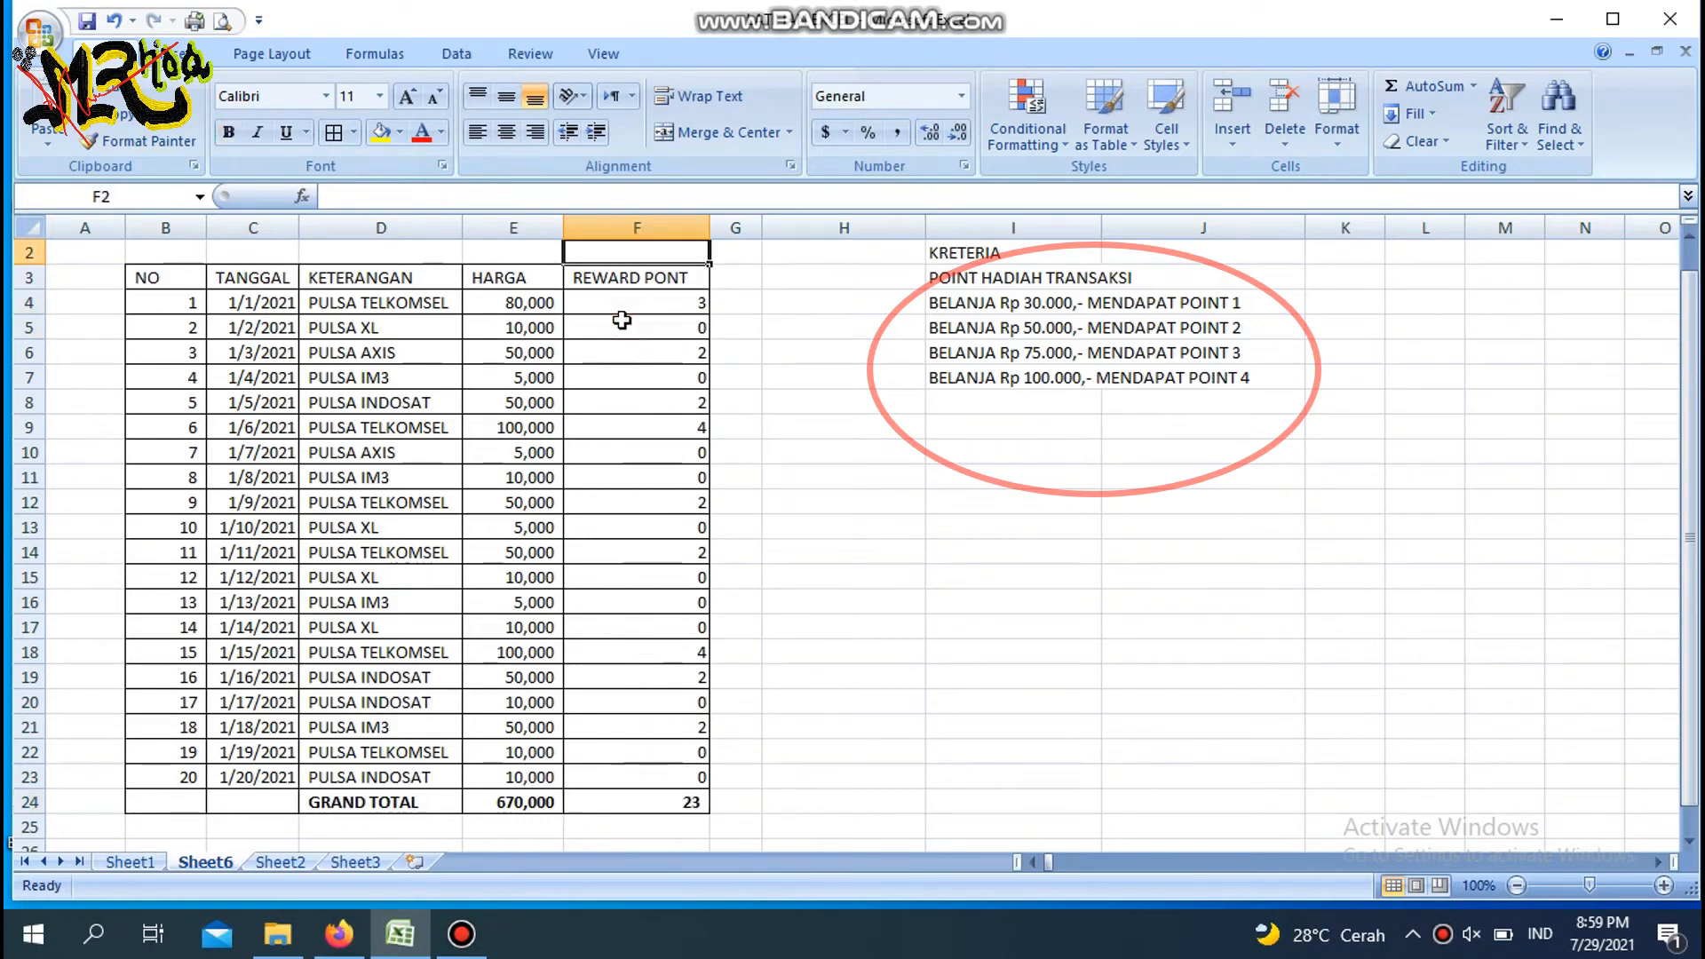
pyautogui.press('Up')
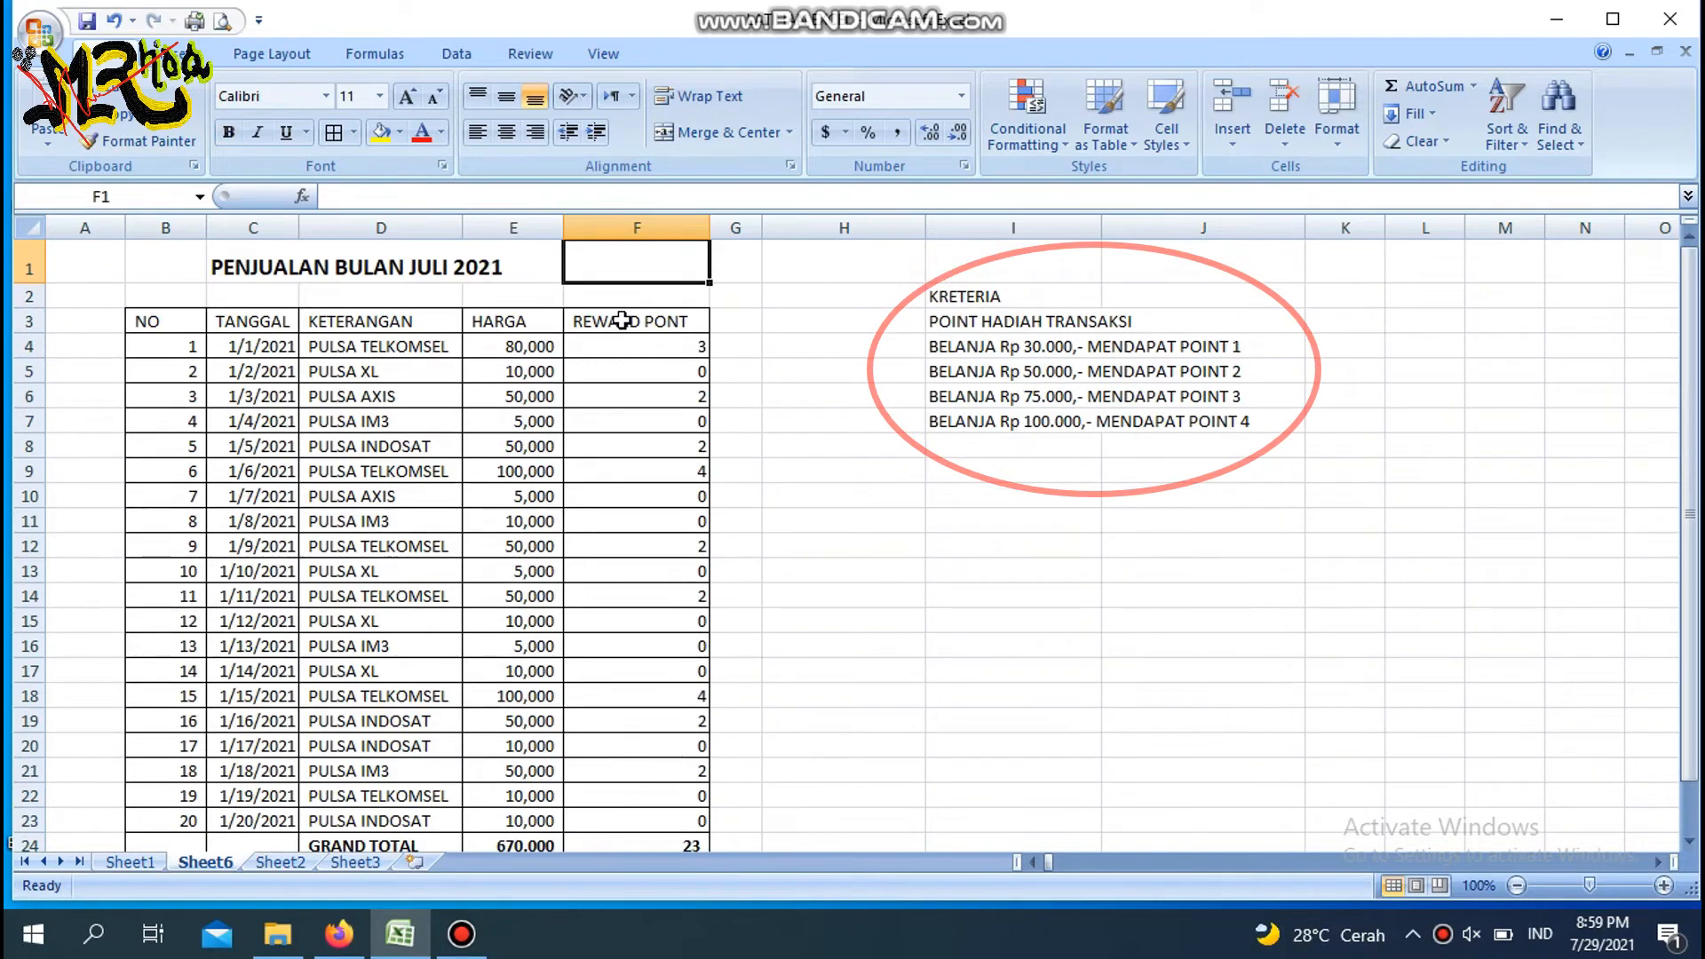
pyautogui.click(837, 315)
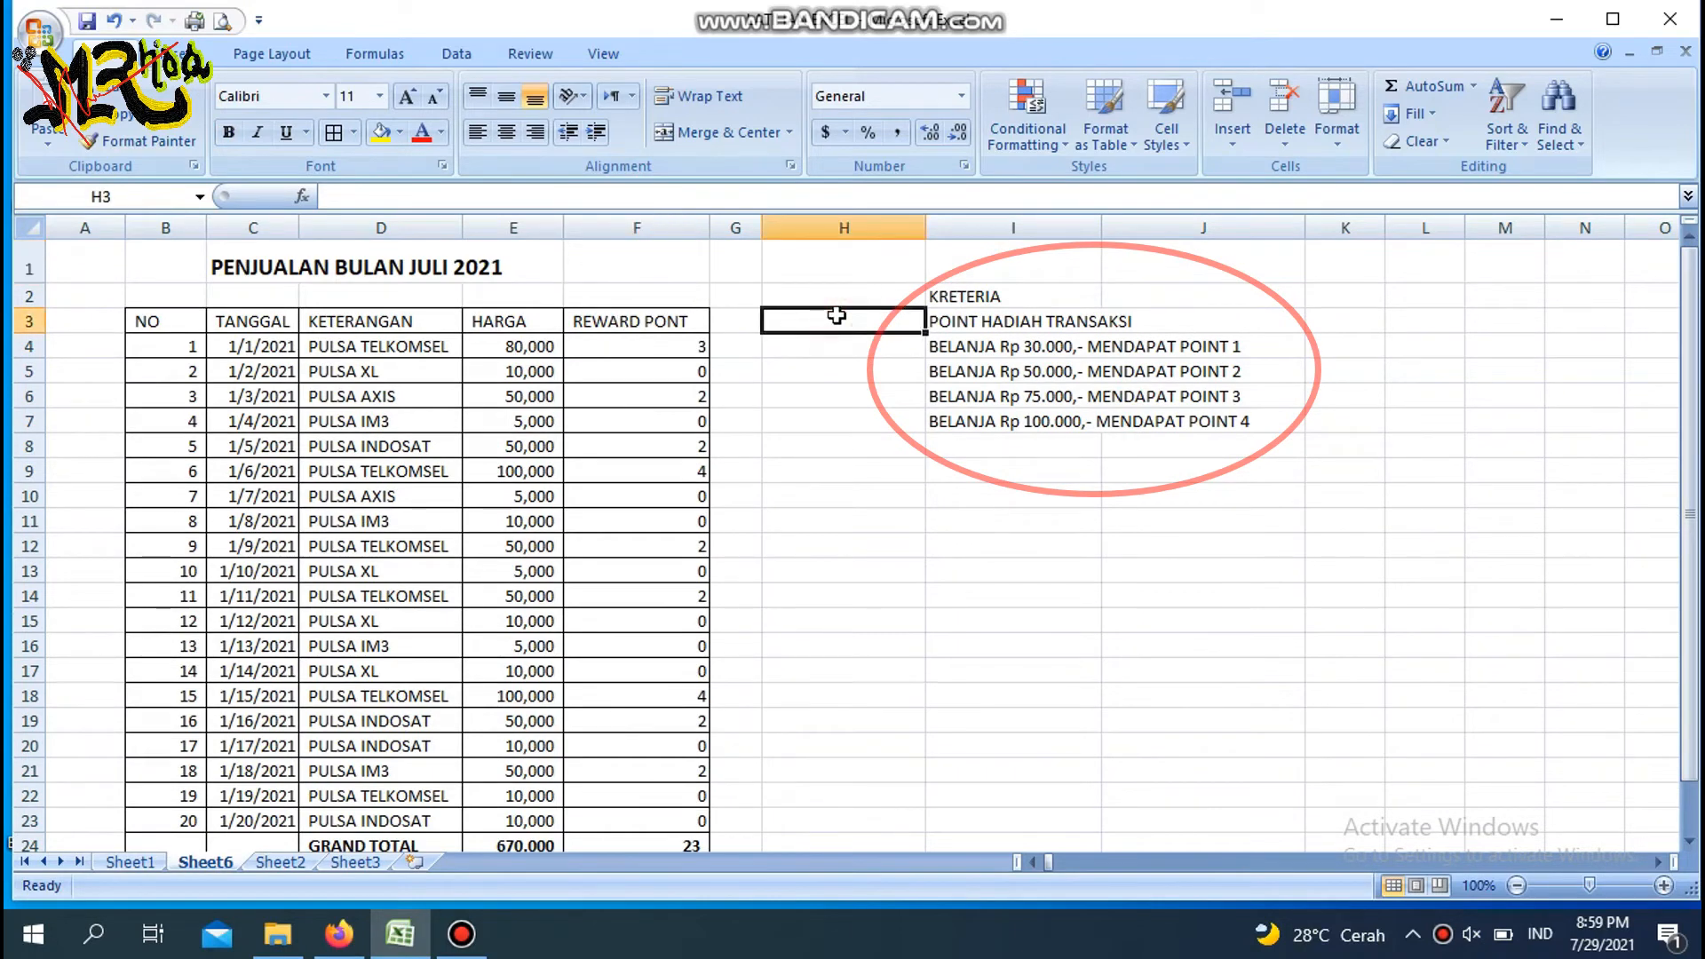